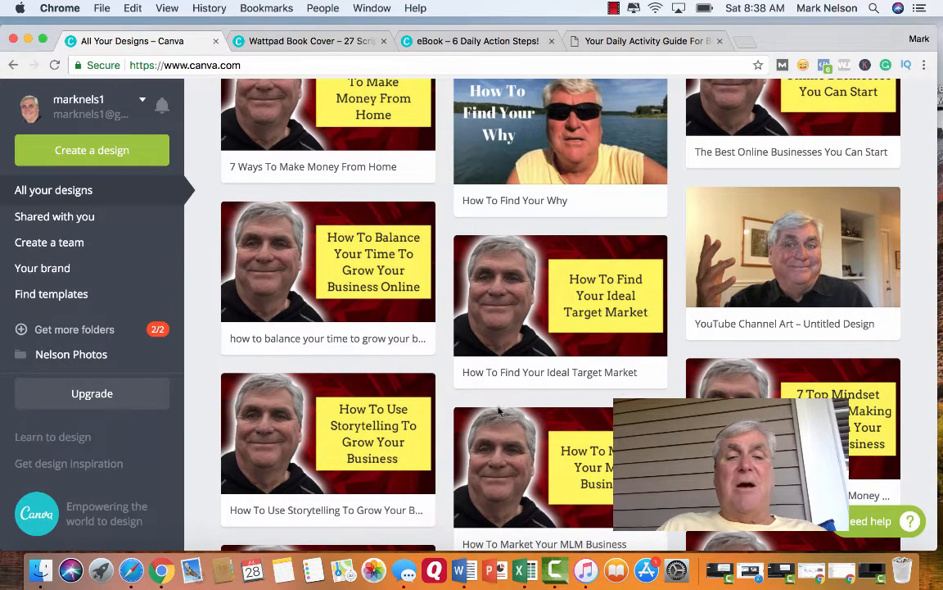
Look through the existing designs on the home page and return to the design type choices.
{"action": "scroll", "coordinate": [420, 331], "scroll_direction": "up", "scroll_amount": 20}
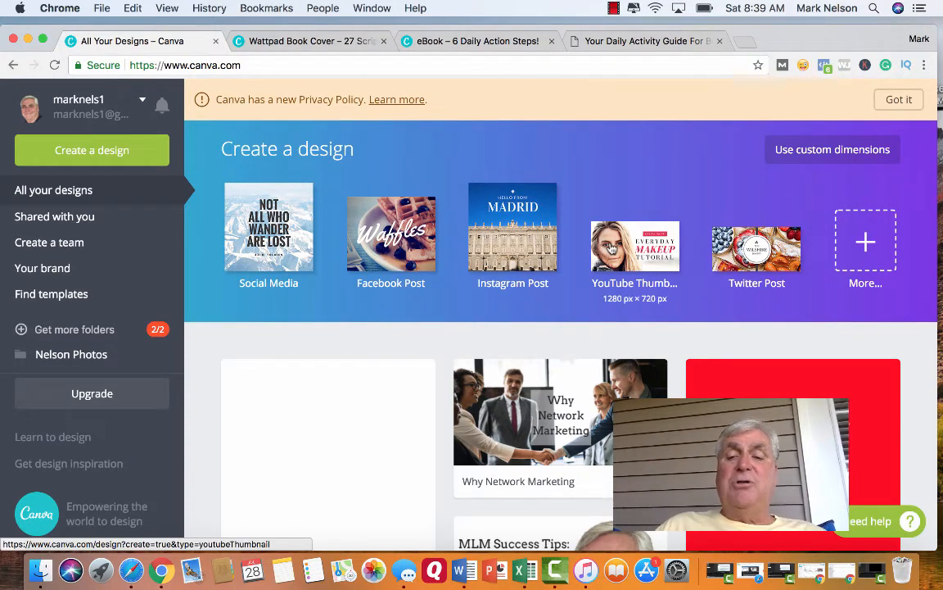
{"action": "scroll", "coordinate": [566, 244], "scroll_direction": "down", "scroll_amount": 3}
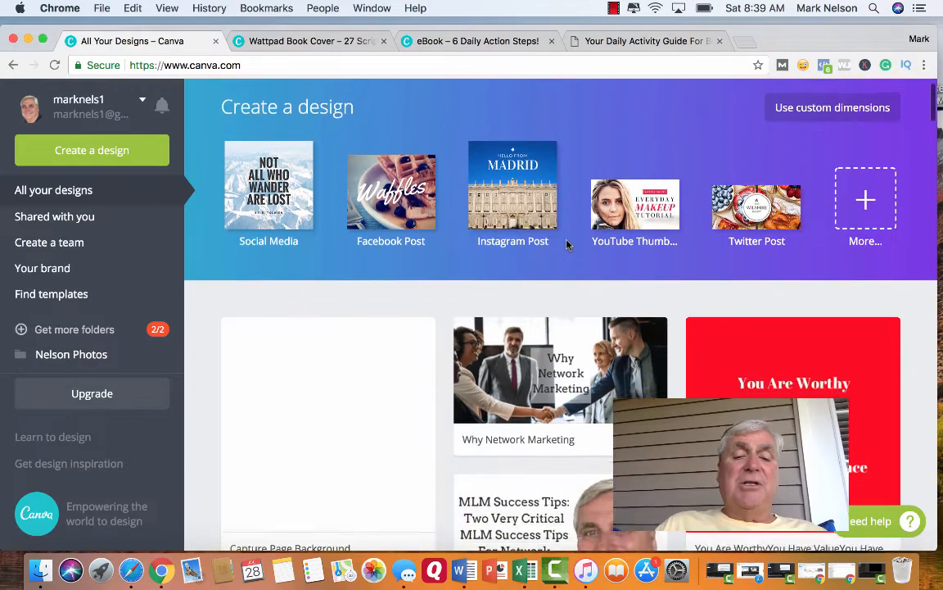
{"action": "scroll", "coordinate": [538, 284], "scroll_direction": "down", "scroll_amount": 7}
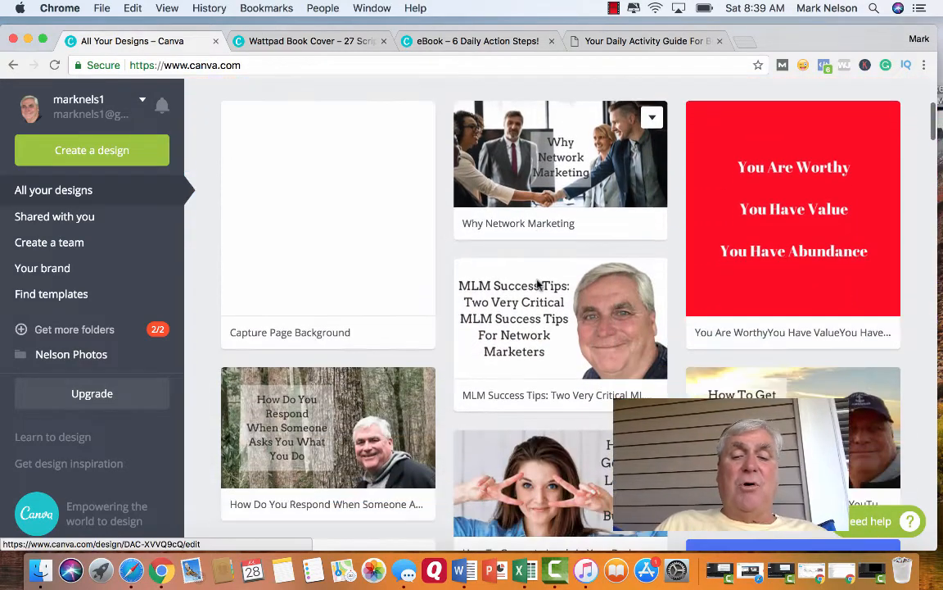
{"action": "scroll", "coordinate": [537, 283], "scroll_direction": "down", "scroll_amount": 1}
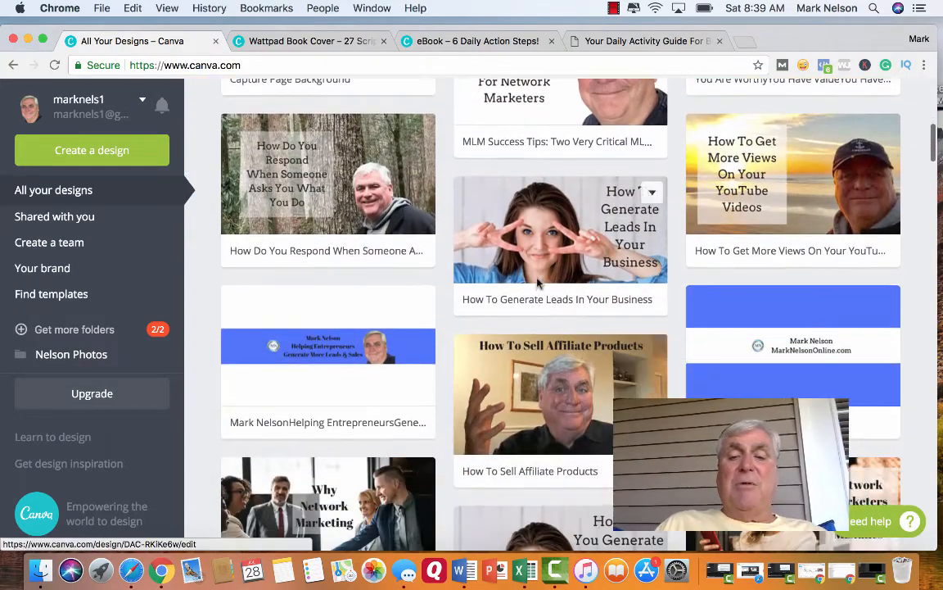
{"action": "scroll", "coordinate": [541, 262], "scroll_direction": "down", "scroll_amount": 3}
{"action": "scroll", "coordinate": [542, 244], "scroll_direction": "down", "scroll_amount": 4}
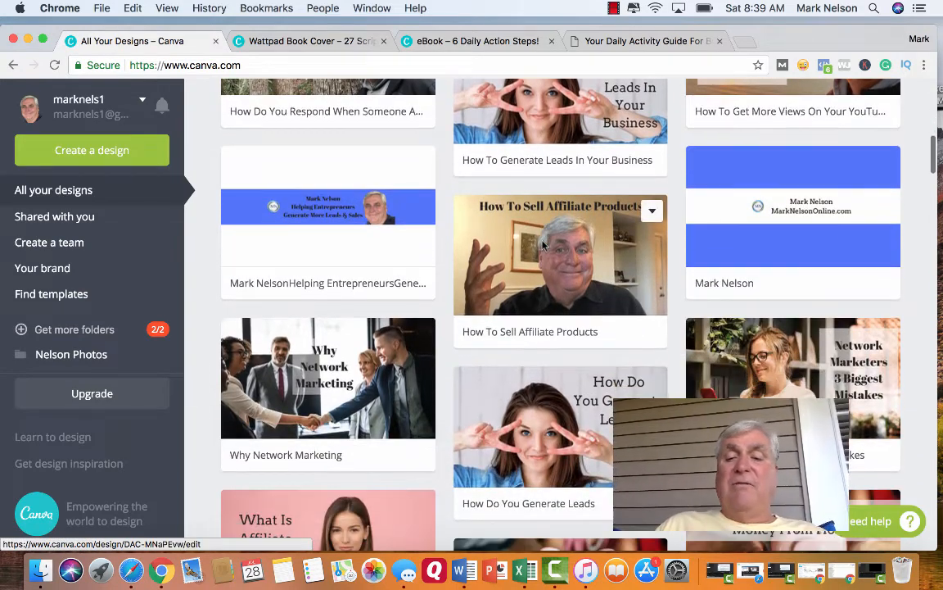
{"action": "scroll", "coordinate": [542, 238], "scroll_direction": "down", "scroll_amount": 4}
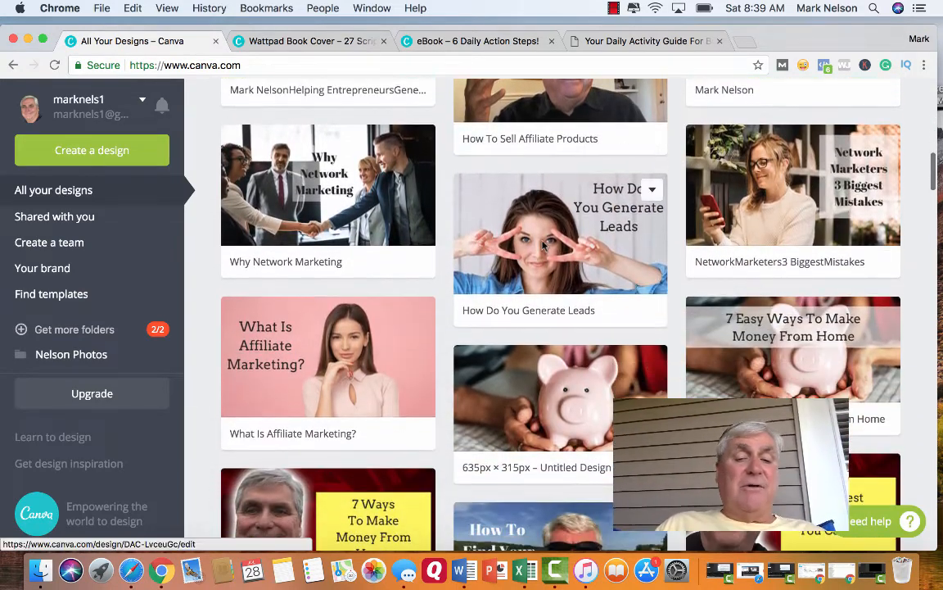
{"action": "scroll", "coordinate": [542, 244], "scroll_direction": "down", "scroll_amount": 5}
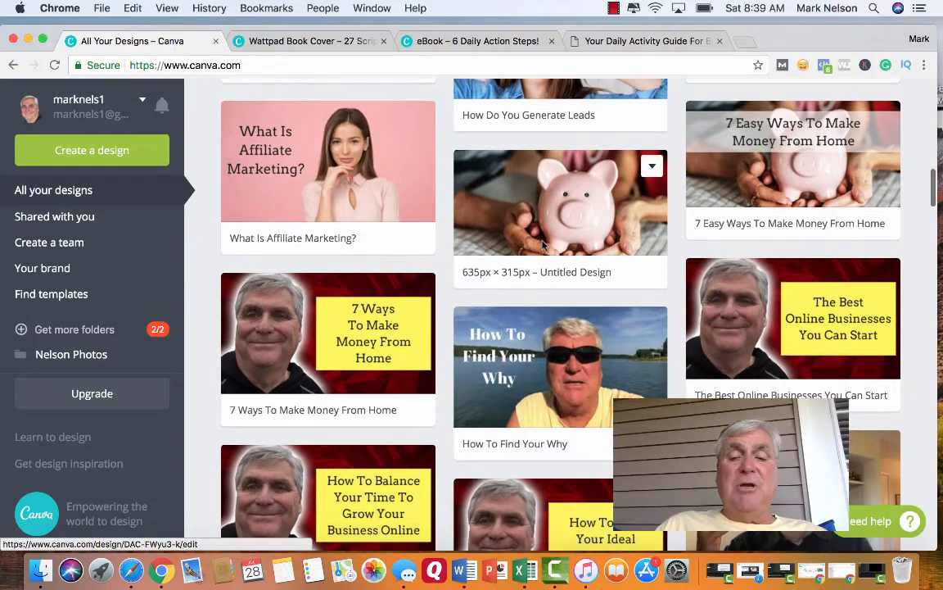
{"action": "scroll", "coordinate": [542, 244], "scroll_direction": "down", "scroll_amount": 5}
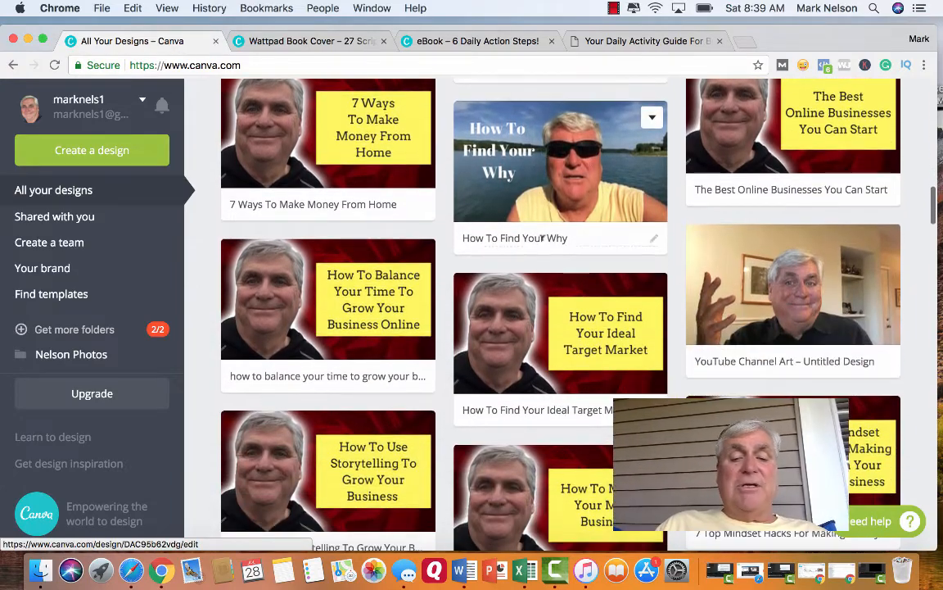
{"action": "scroll", "coordinate": [542, 237], "scroll_direction": "down", "scroll_amount": 2}
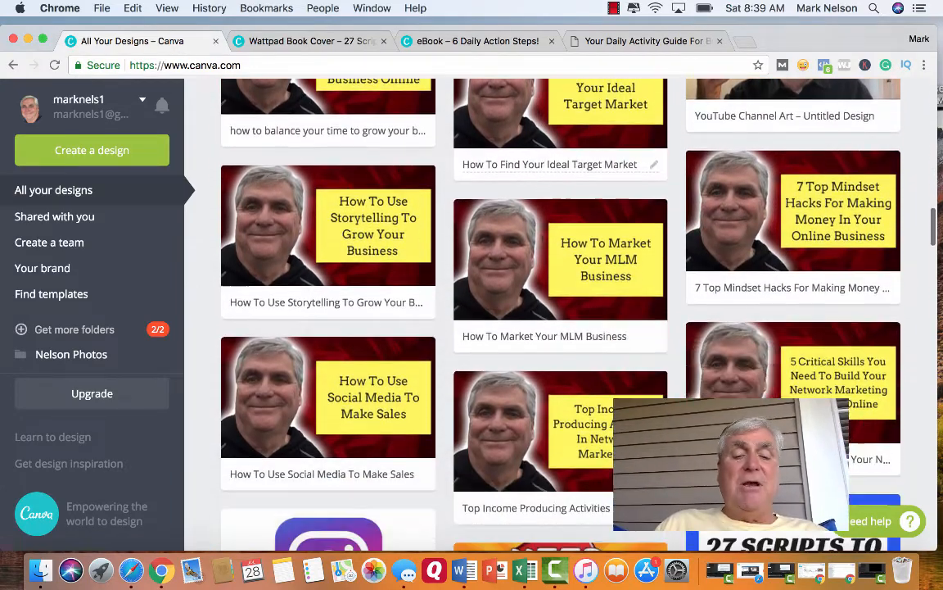
{"action": "scroll", "coordinate": [542, 245], "scroll_direction": "up", "scroll_amount": 4}
{"action": "scroll", "coordinate": [543, 244], "scroll_direction": "up", "scroll_amount": 15}
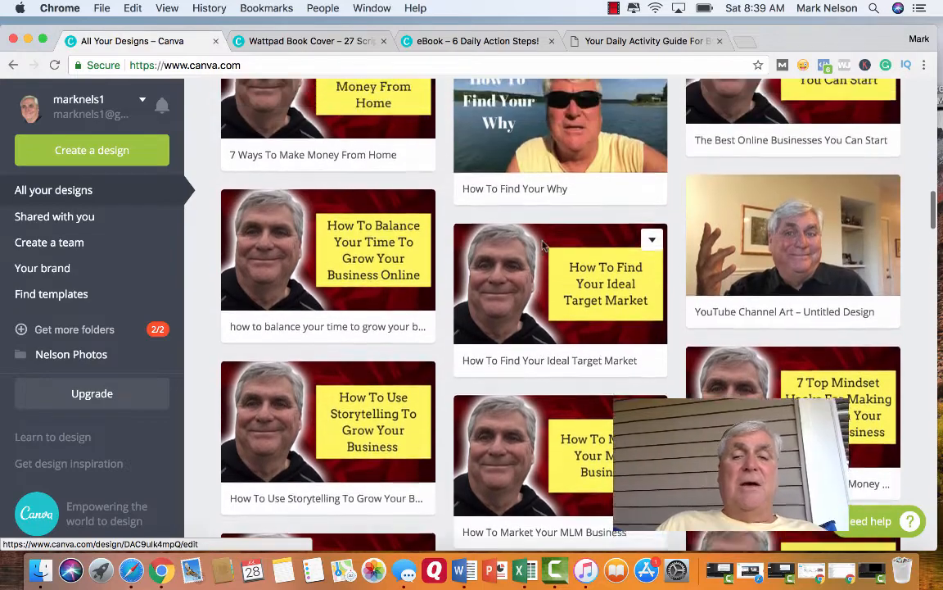
{"action": "scroll", "coordinate": [542, 244], "scroll_direction": "up", "scroll_amount": 8}
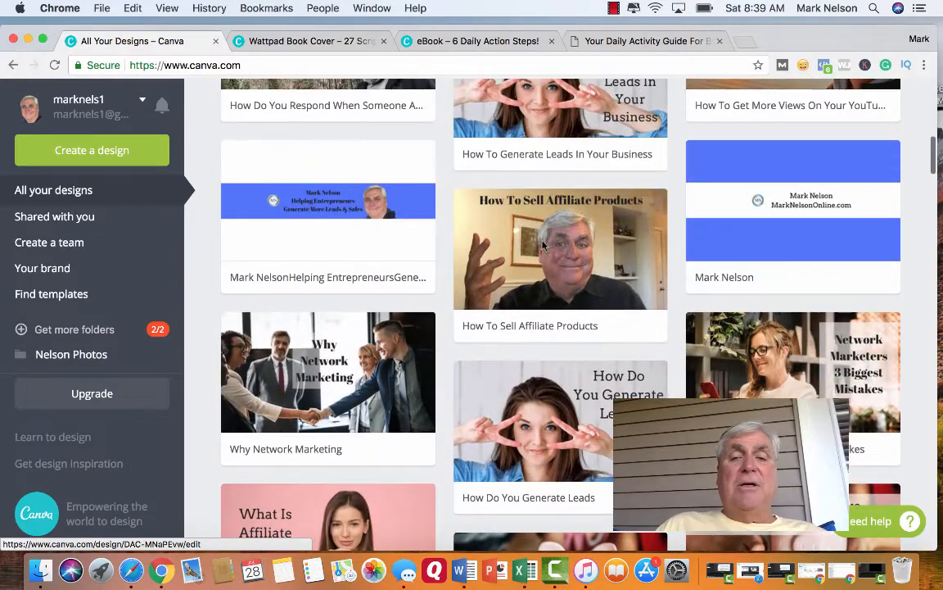
{"action": "scroll", "coordinate": [542, 244], "scroll_direction": "up", "scroll_amount": 9}
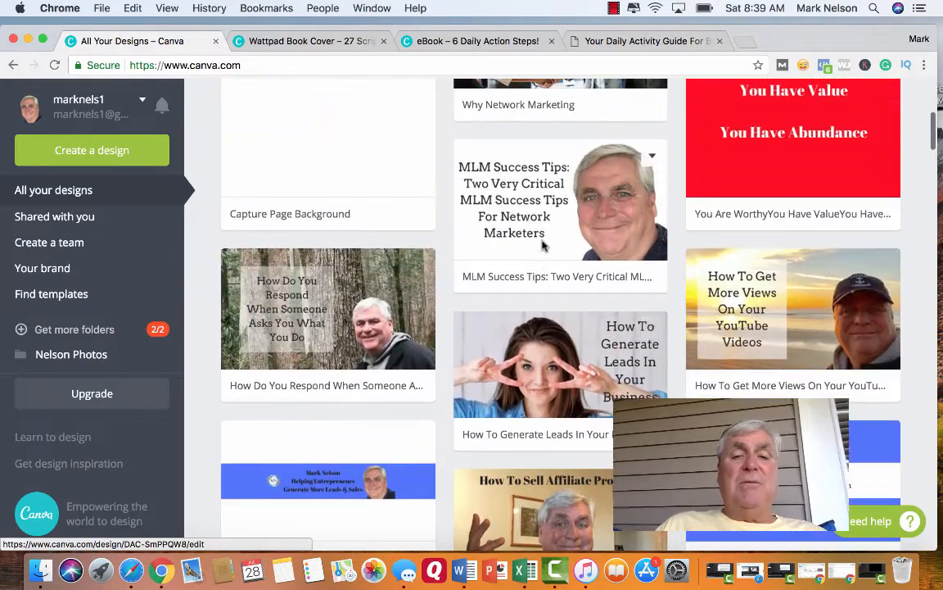
{"action": "scroll", "coordinate": [542, 244], "scroll_direction": "up", "scroll_amount": 2}
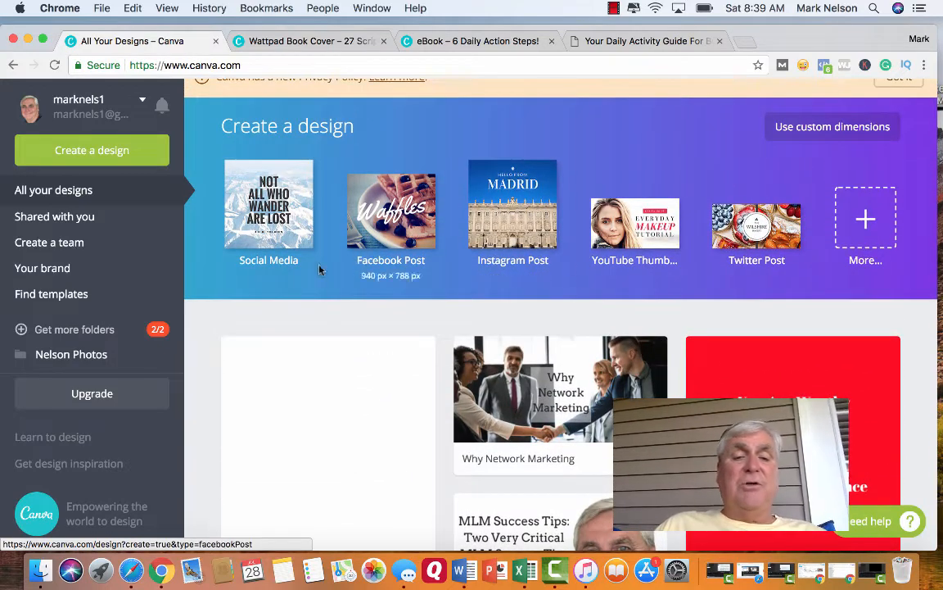
Open the full list of design types and review its categories from Social Media Posts through Social Media & Email Headers.
{"action": "left_click", "coordinate": [868, 227]}
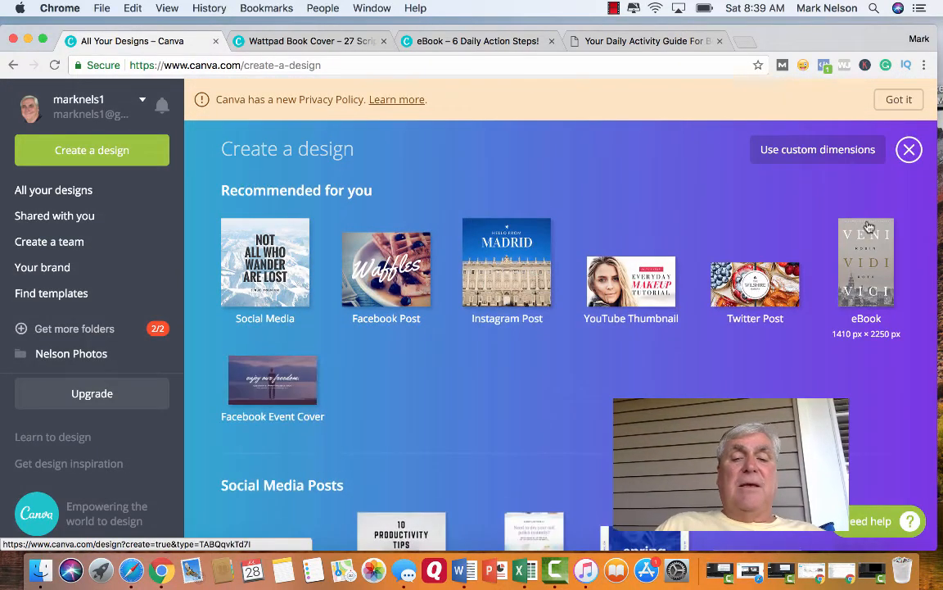
{"action": "scroll", "coordinate": [506, 350], "scroll_direction": "down", "scroll_amount": 3}
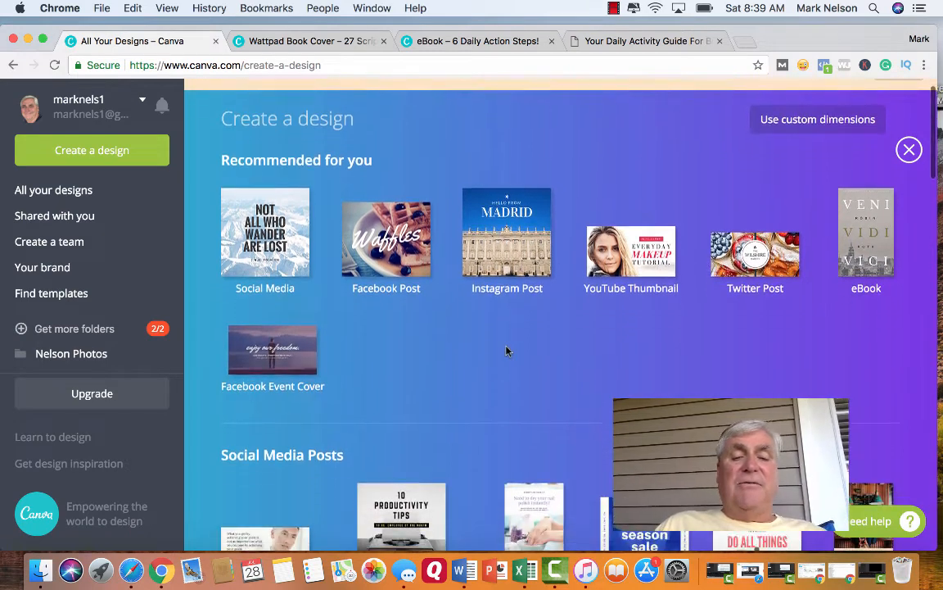
{"action": "scroll", "coordinate": [506, 350], "scroll_direction": "down", "scroll_amount": 4}
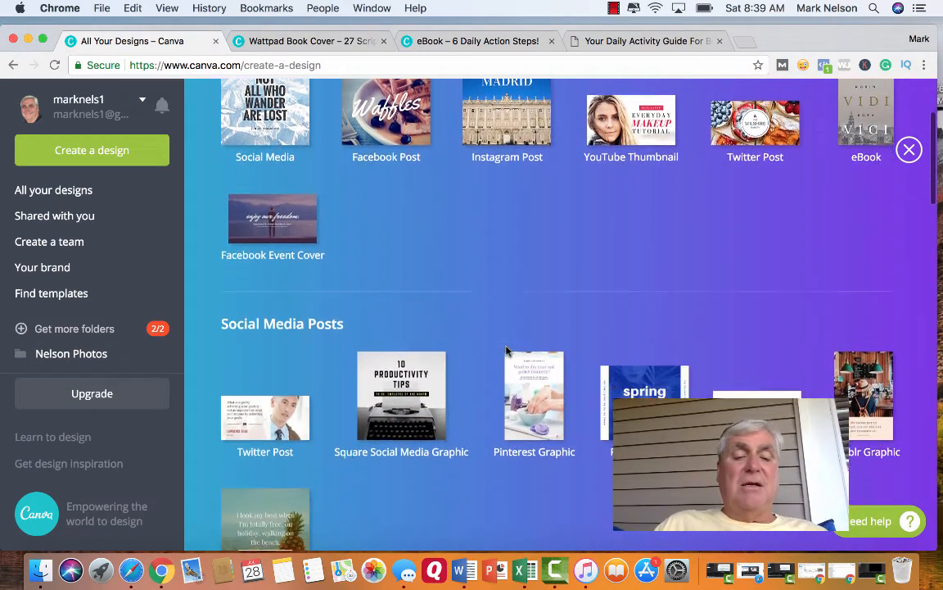
{"action": "scroll", "coordinate": [506, 350], "scroll_direction": "up", "scroll_amount": 1}
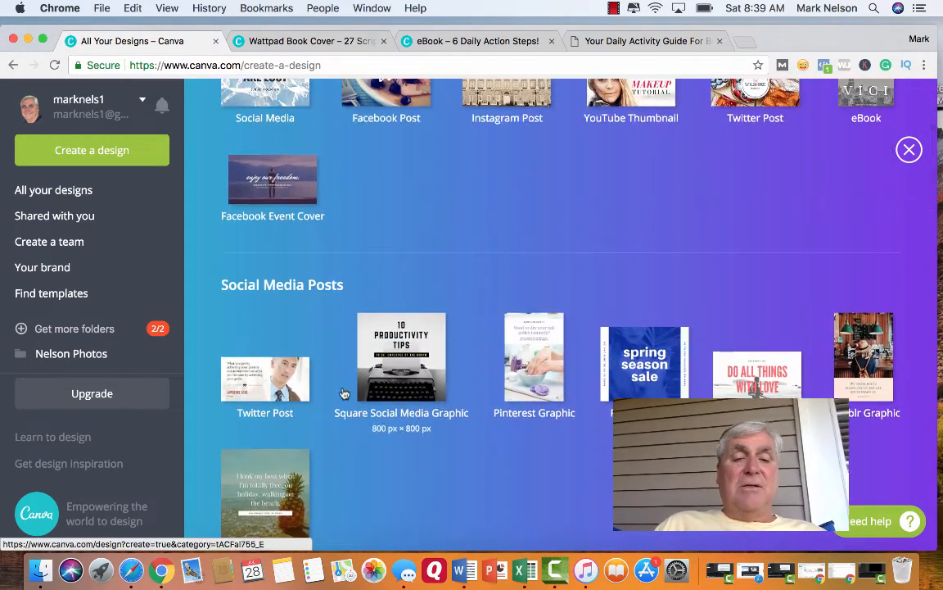
{"action": "scroll", "coordinate": [424, 460], "scroll_direction": "down", "scroll_amount": 2}
{"action": "scroll", "coordinate": [424, 460], "scroll_direction": "down", "scroll_amount": 7}
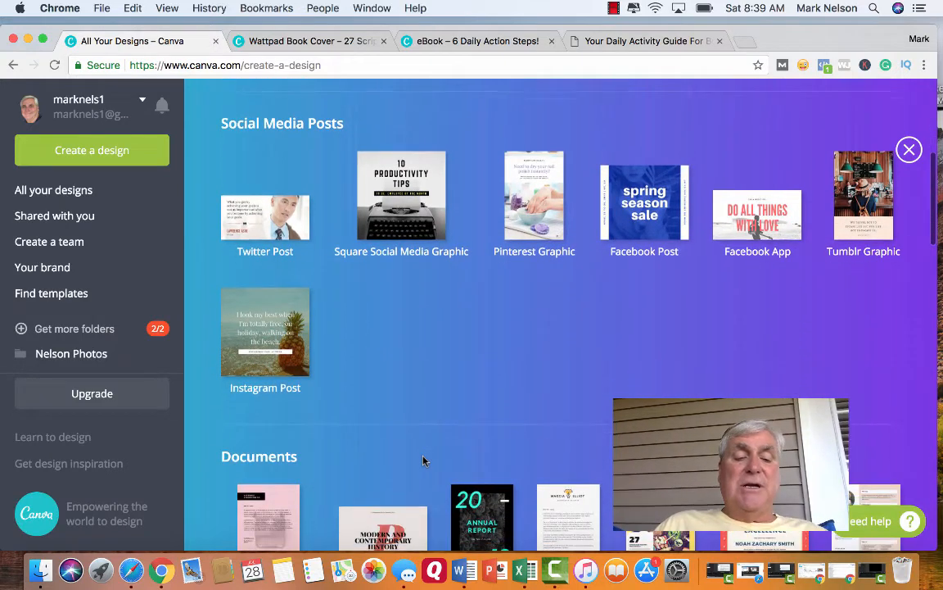
{"action": "scroll", "coordinate": [424, 463], "scroll_direction": "down", "scroll_amount": 5}
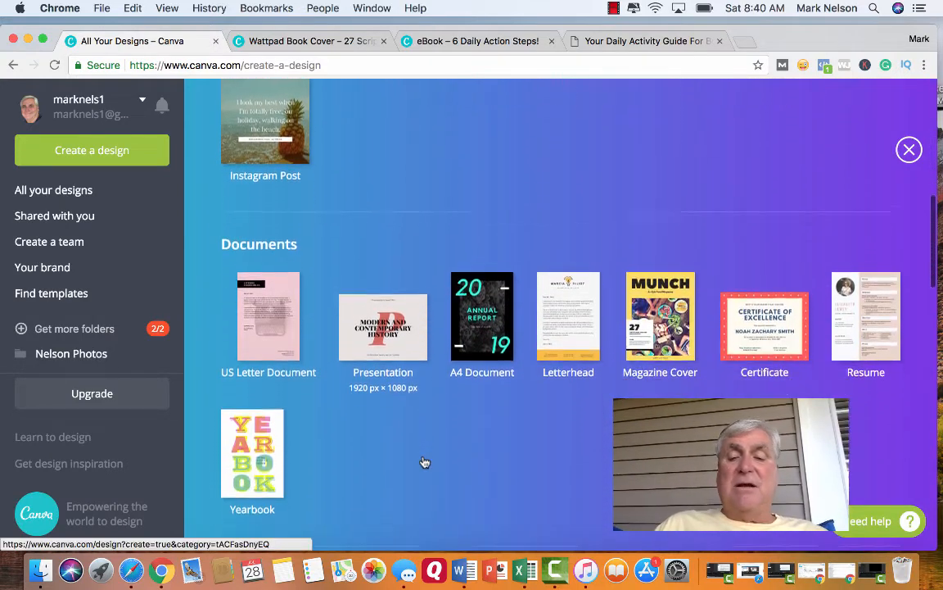
{"action": "scroll", "coordinate": [424, 460], "scroll_direction": "down", "scroll_amount": 4}
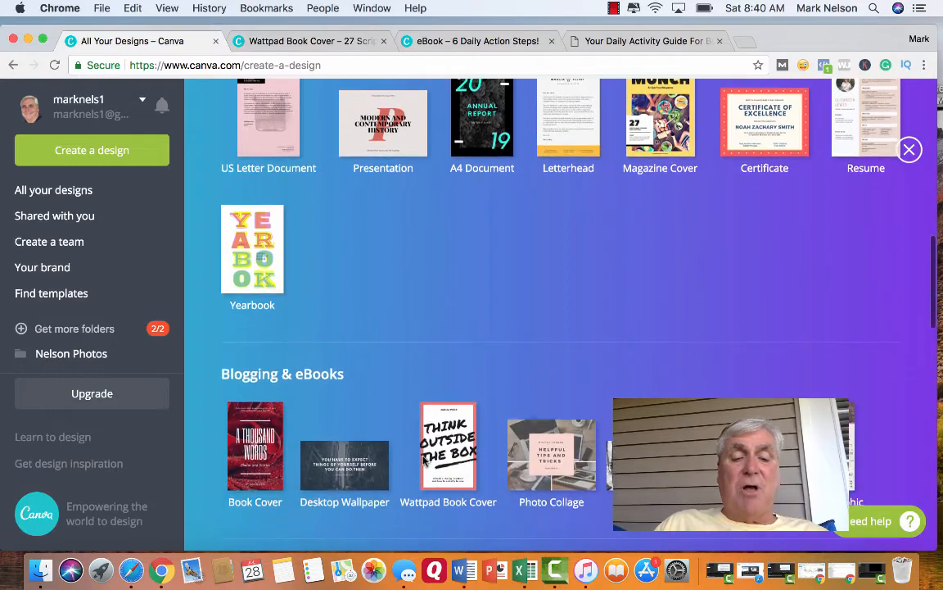
{"action": "scroll", "coordinate": [409, 493], "scroll_direction": "down", "scroll_amount": 3}
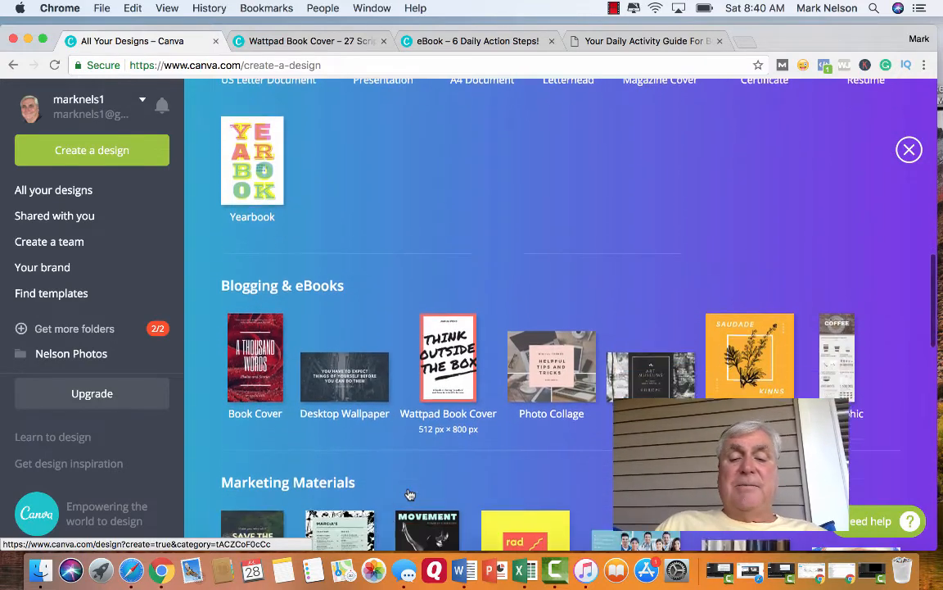
{"action": "scroll", "coordinate": [601, 393], "scroll_direction": "down", "scroll_amount": 5}
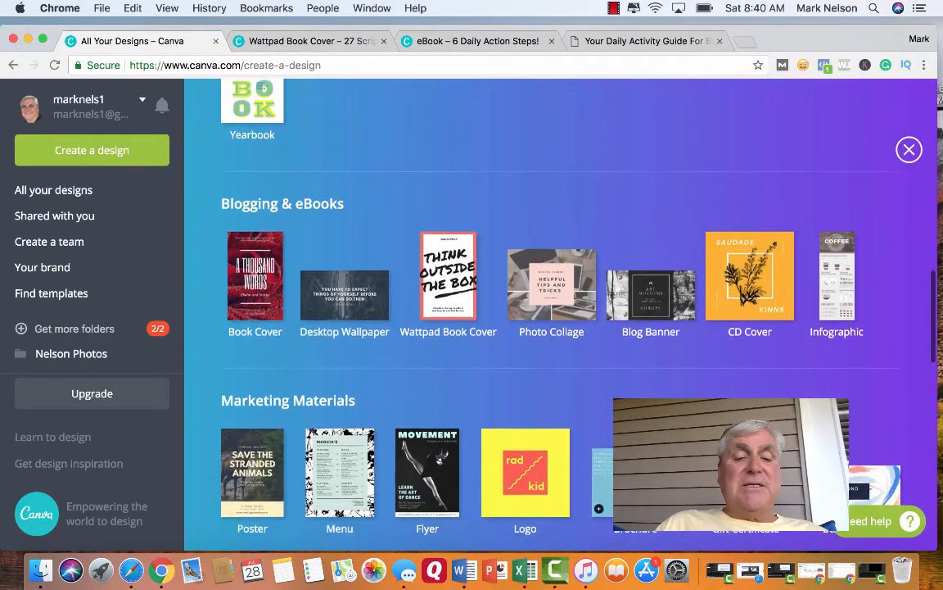
{"action": "scroll", "coordinate": [573, 369], "scroll_direction": "down", "scroll_amount": 2}
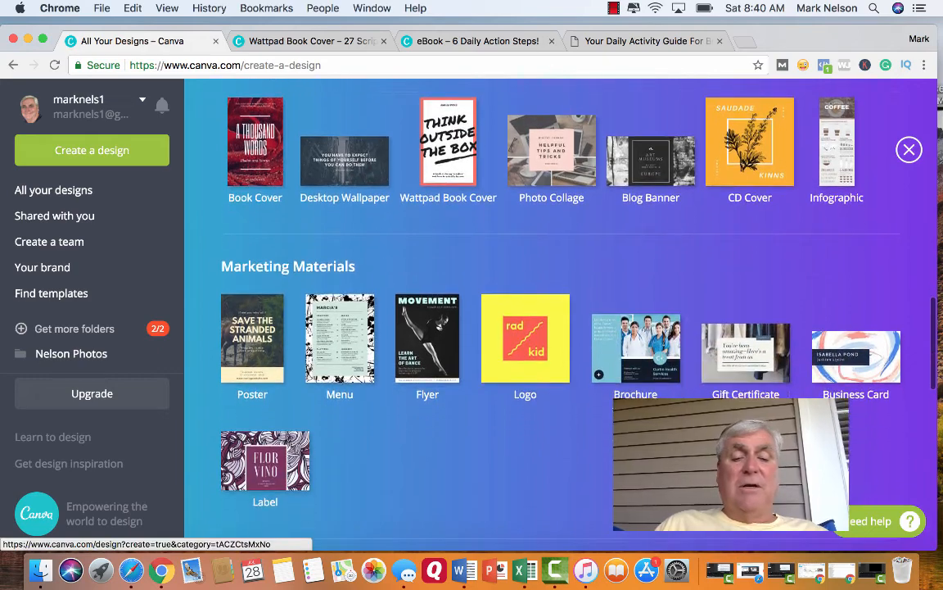
{"action": "scroll", "coordinate": [573, 368], "scroll_direction": "down", "scroll_amount": 1}
{"action": "scroll", "coordinate": [540, 197], "scroll_direction": "down", "scroll_amount": 4}
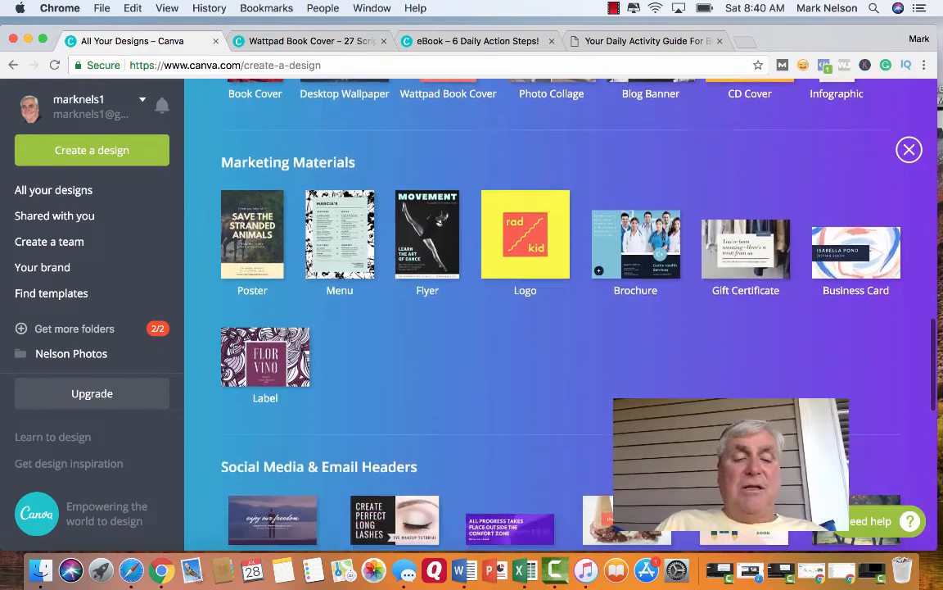
{"action": "scroll", "coordinate": [541, 311], "scroll_direction": "down", "scroll_amount": 4}
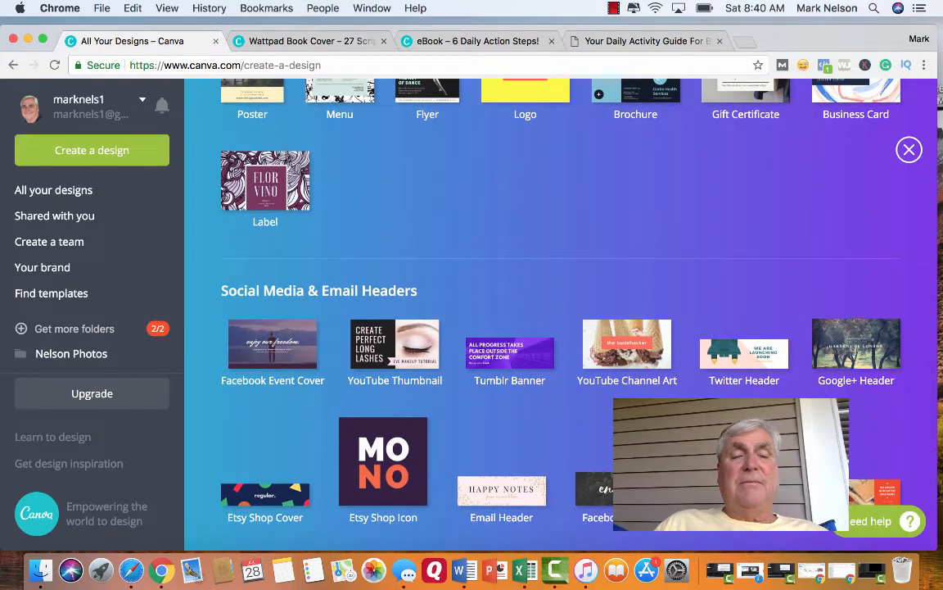
Create a new Book Cover design from the Blogging & eBooks category.
{"action": "scroll", "coordinate": [540, 311], "scroll_direction": "up", "scroll_amount": 6}
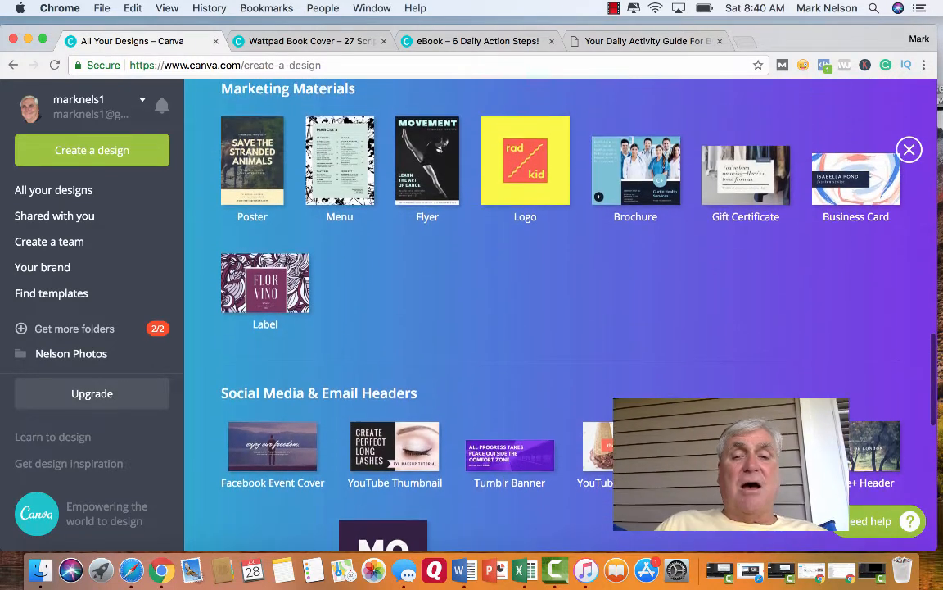
{"action": "scroll", "coordinate": [540, 311], "scroll_direction": "up", "scroll_amount": 6}
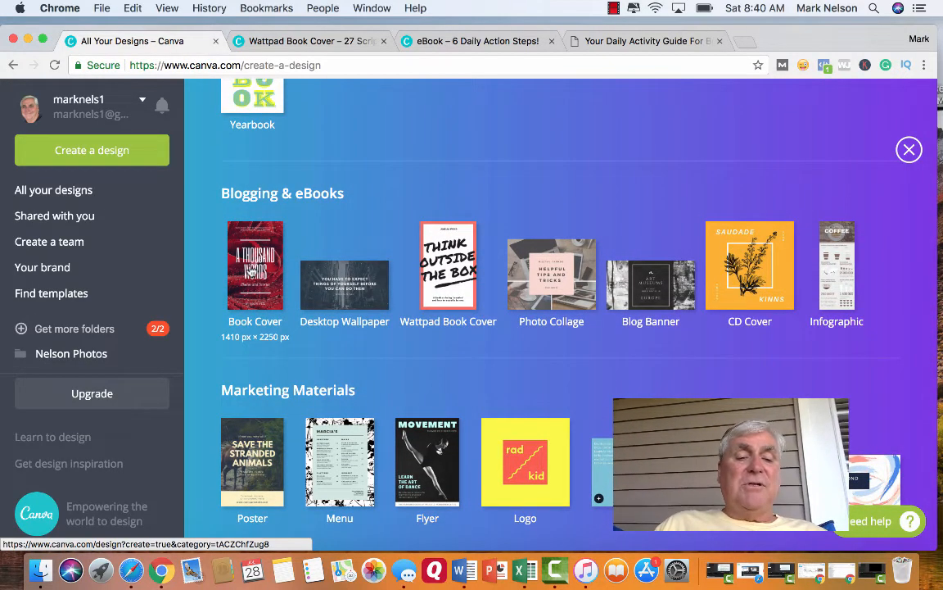
{"action": "left_click", "coordinate": [249, 269]}
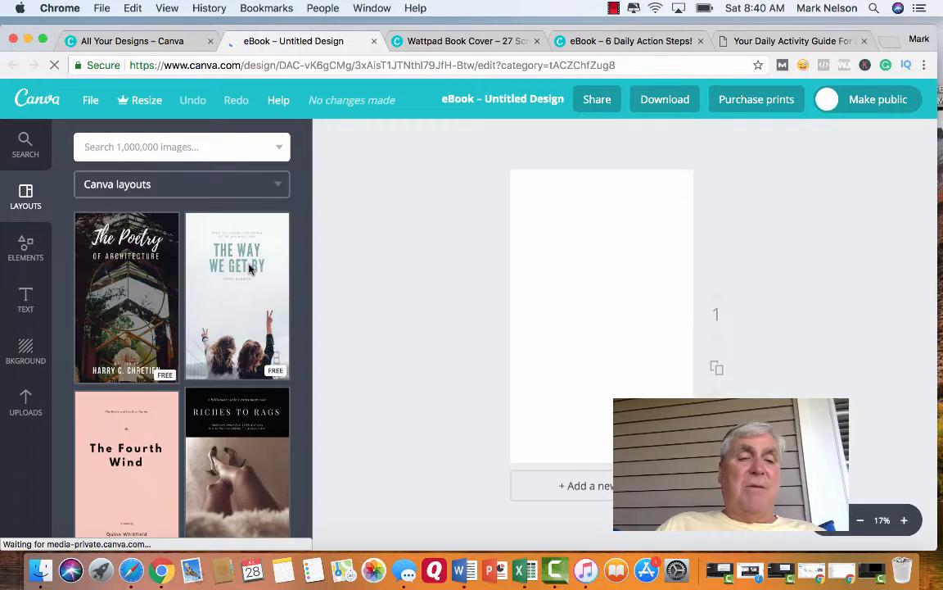
Browse the Canva layouts available for the blank eBook cover.
{"action": "scroll", "coordinate": [227, 303], "scroll_direction": "down", "scroll_amount": 5}
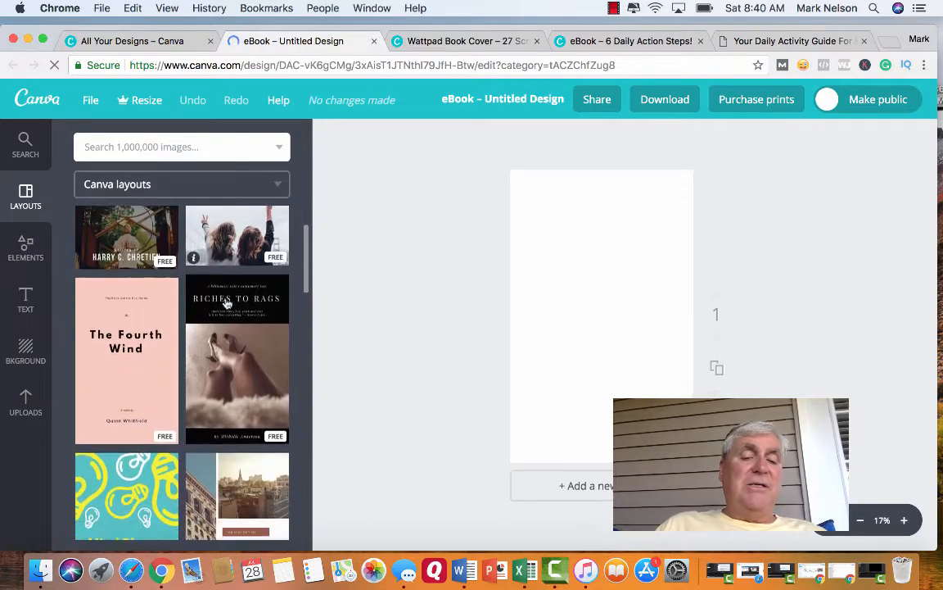
{"action": "scroll", "coordinate": [228, 303], "scroll_direction": "down", "scroll_amount": 3}
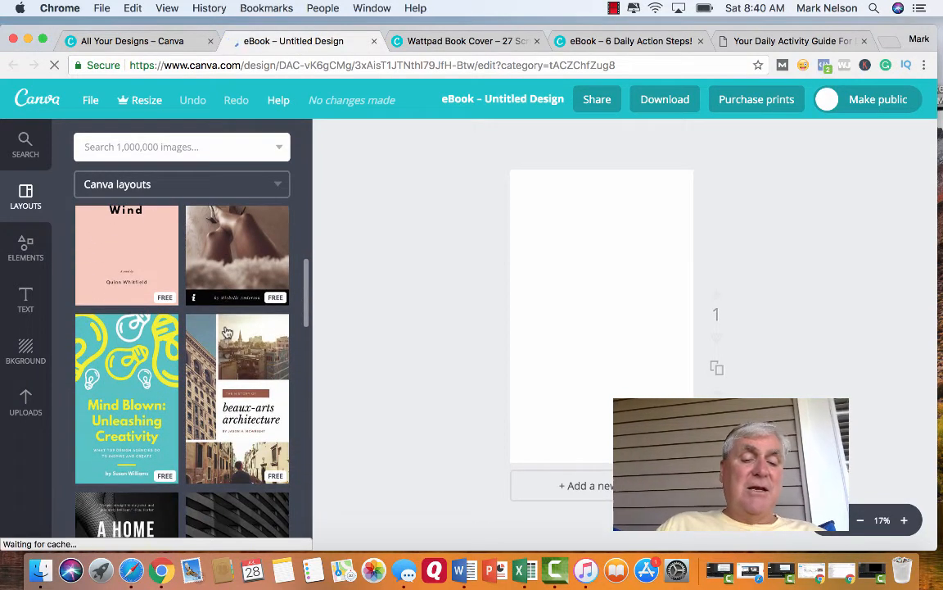
{"action": "scroll", "coordinate": [226, 394], "scroll_direction": "down", "scroll_amount": 8}
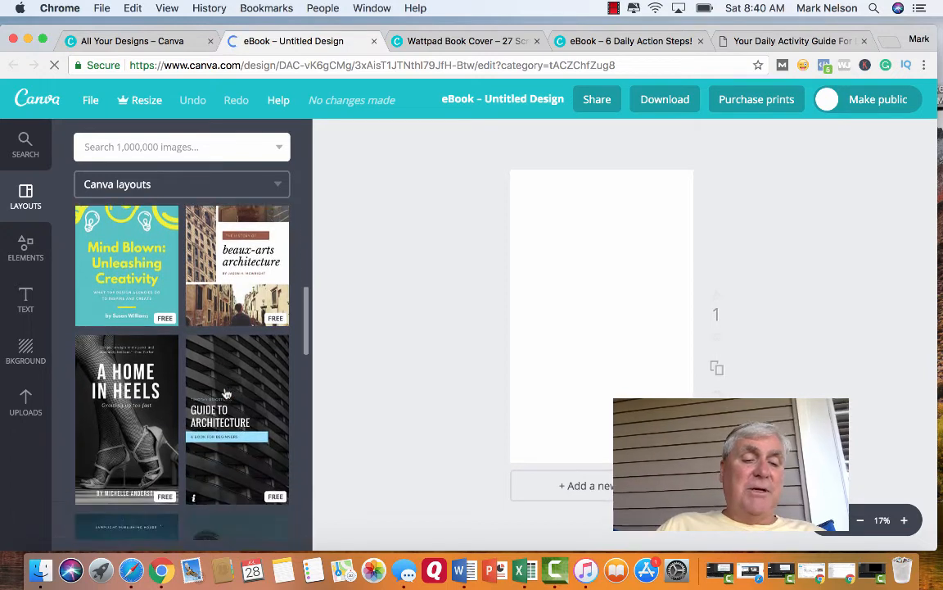
{"action": "scroll", "coordinate": [226, 394], "scroll_direction": "down", "scroll_amount": 10}
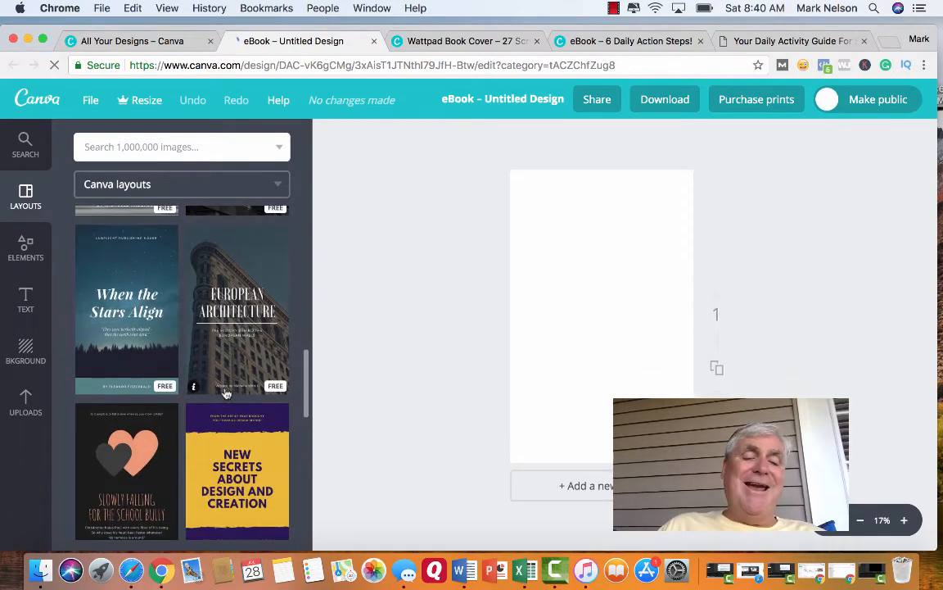
{"action": "scroll", "coordinate": [226, 394], "scroll_direction": "down", "scroll_amount": 11}
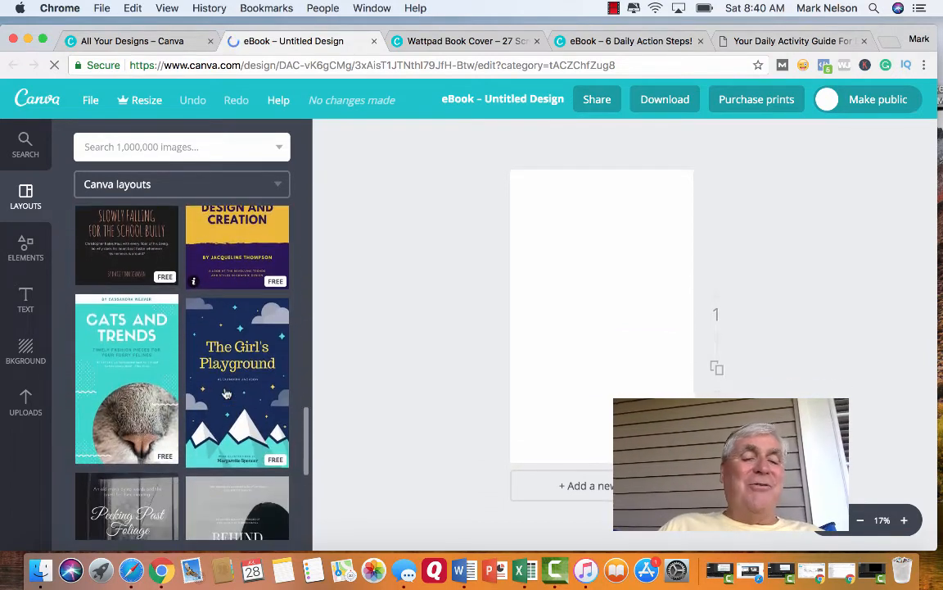
{"action": "scroll", "coordinate": [226, 394], "scroll_direction": "down", "scroll_amount": 8}
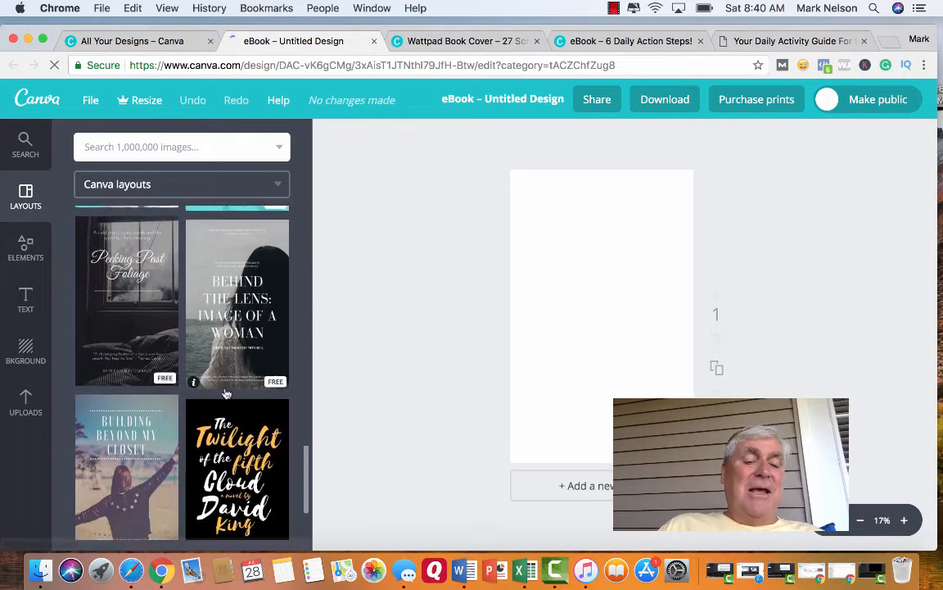
{"action": "scroll", "coordinate": [226, 393], "scroll_direction": "down", "scroll_amount": 8}
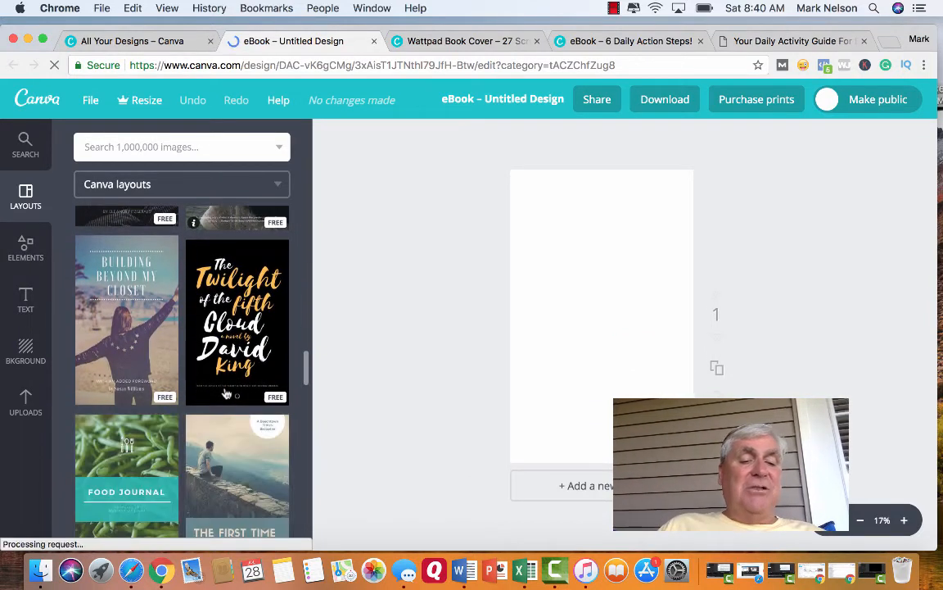
Apply the "Typography for Kids" layout from the Canva layouts to the blank eBook cover.
{"action": "scroll", "coordinate": [226, 394], "scroll_direction": "down", "scroll_amount": 10}
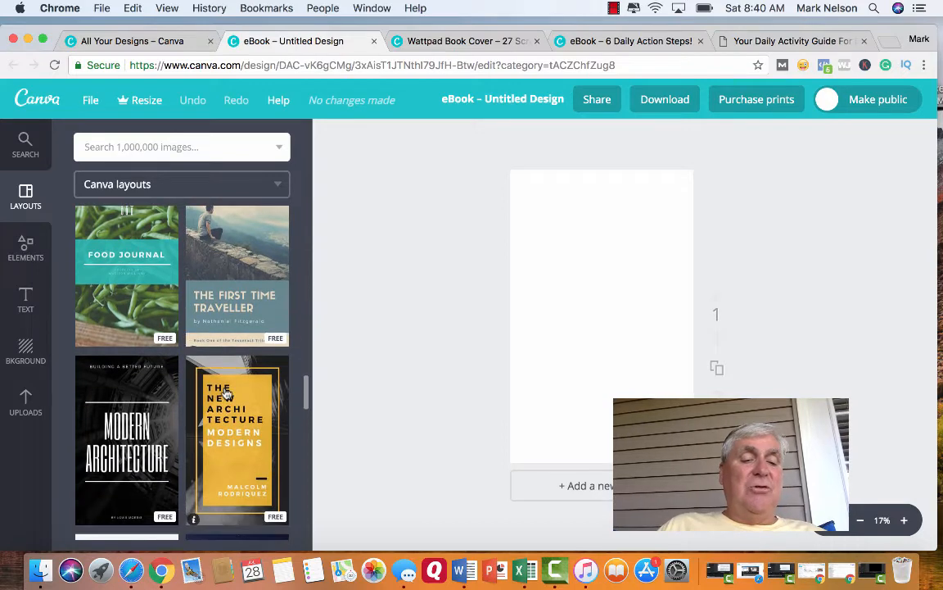
{"action": "scroll", "coordinate": [226, 394], "scroll_direction": "down", "scroll_amount": 6}
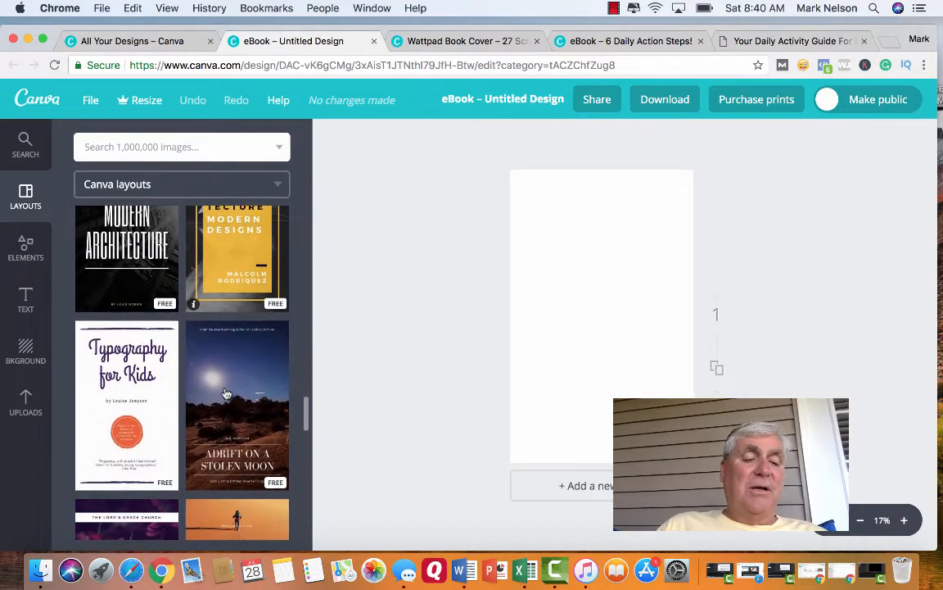
{"action": "scroll", "coordinate": [226, 393], "scroll_direction": "down", "scroll_amount": 1}
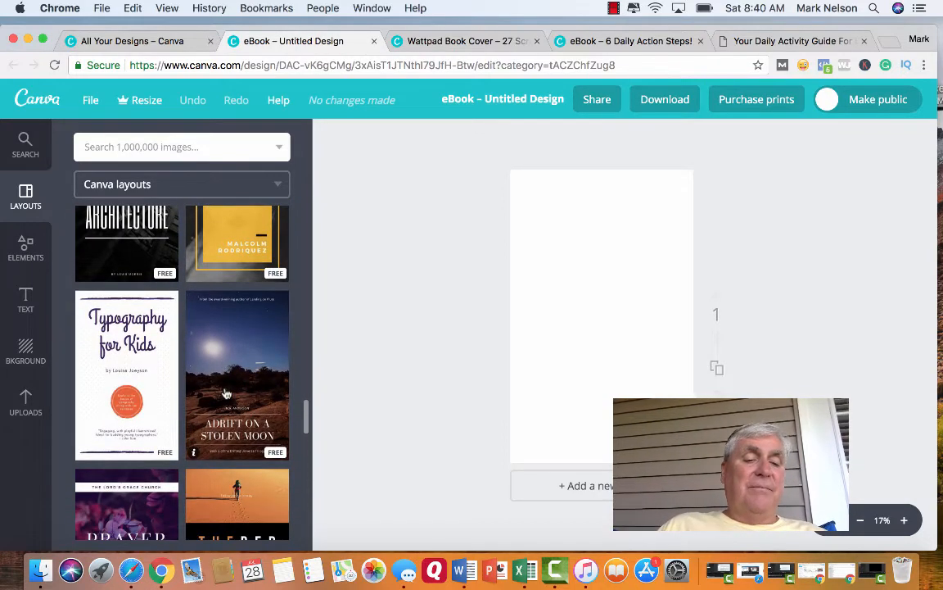
{"action": "left_click", "coordinate": [122, 368]}
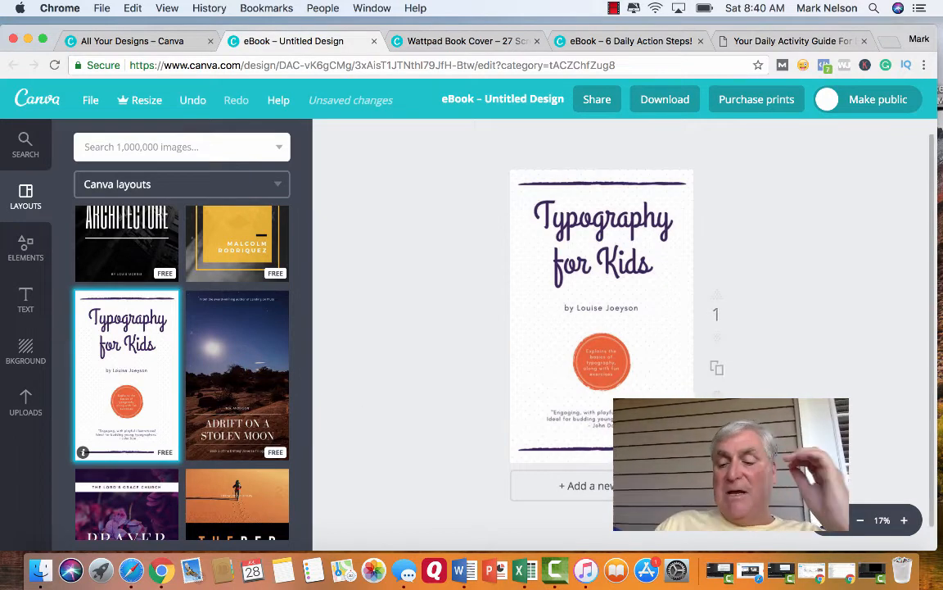
Delete the "Typography for Kids" title and the purple brush line above it from the cover.
{"action": "left_click", "coordinate": [903, 522]}
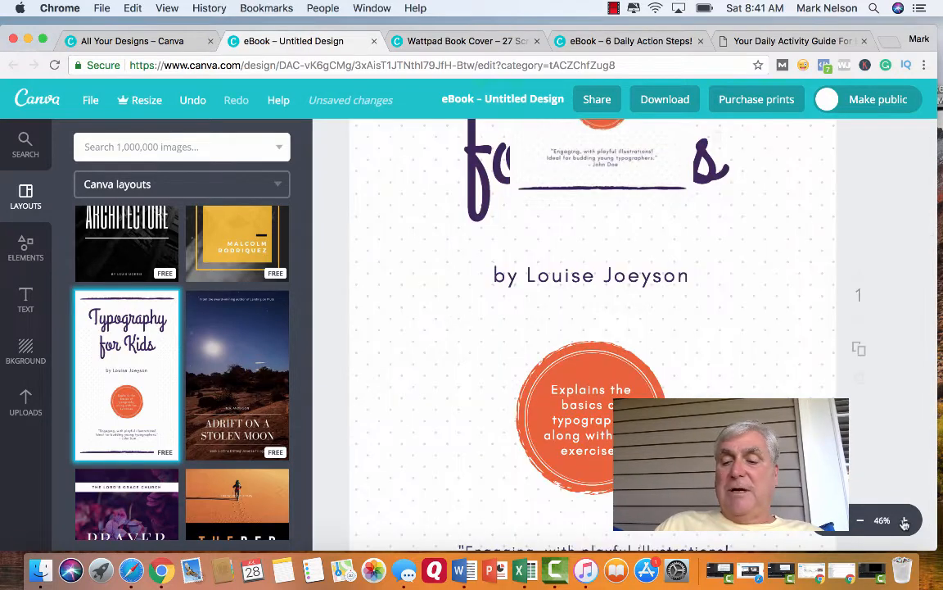
{"action": "left_click", "coordinate": [860, 520]}
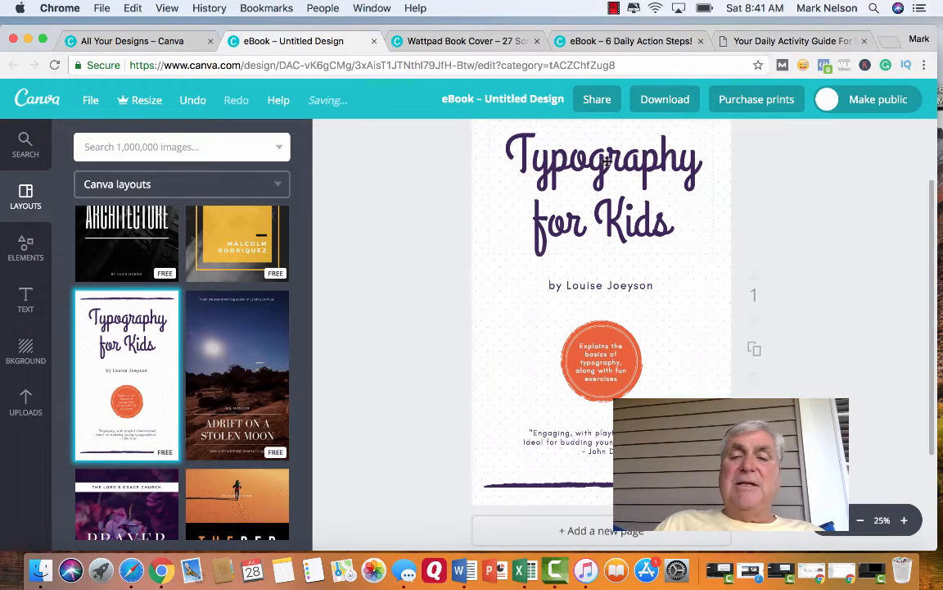
{"action": "left_click", "coordinate": [587, 219]}
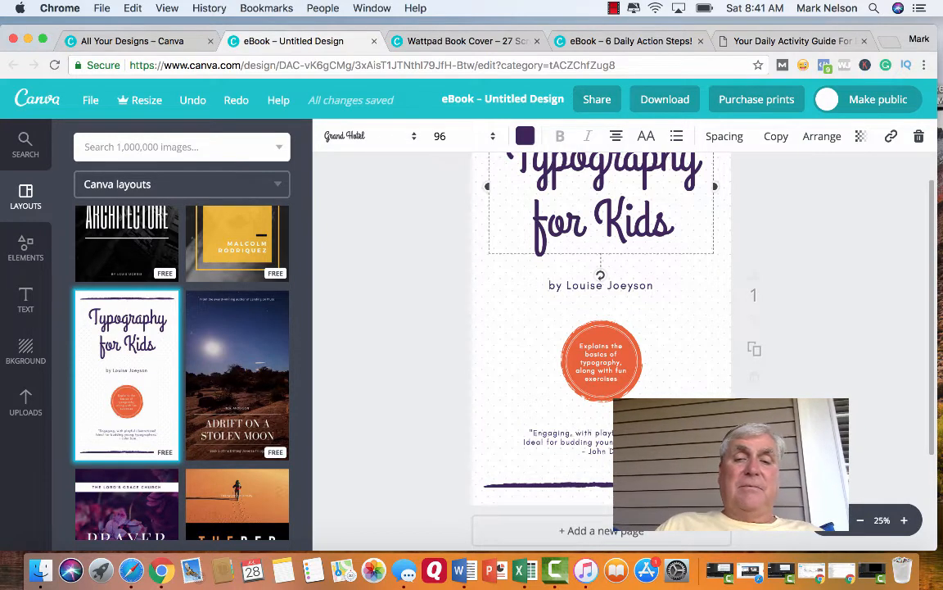
{"action": "scroll", "coordinate": [432, 302], "scroll_direction": "up", "scroll_amount": 2}
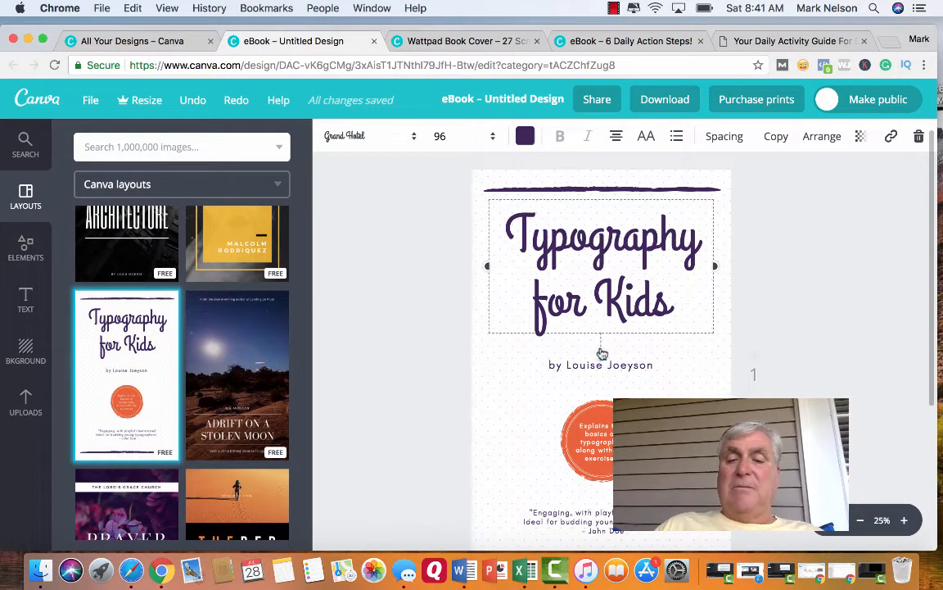
{"action": "left_click", "coordinate": [602, 353]}
{"action": "key", "text": "Delete"}
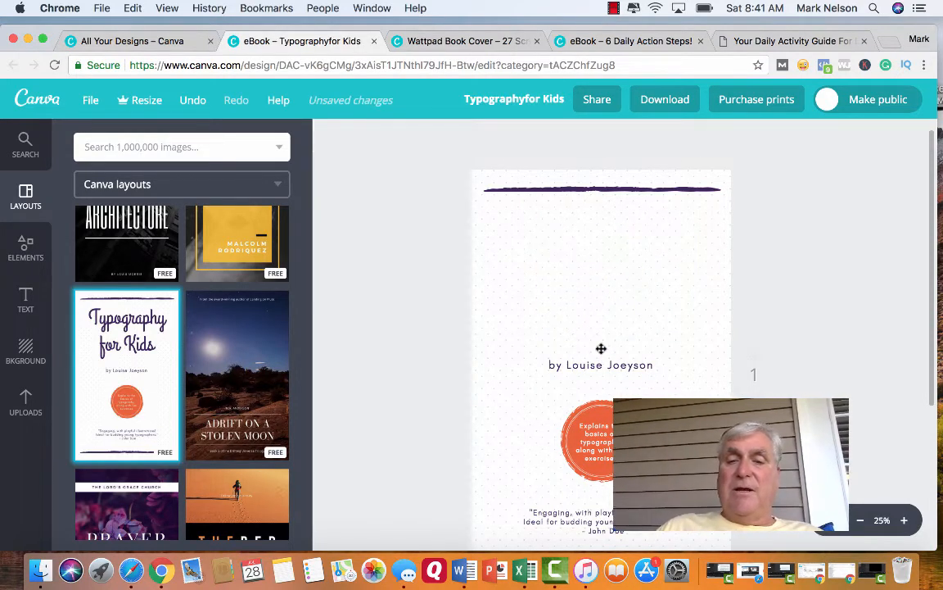
{"action": "left_click", "coordinate": [607, 190]}
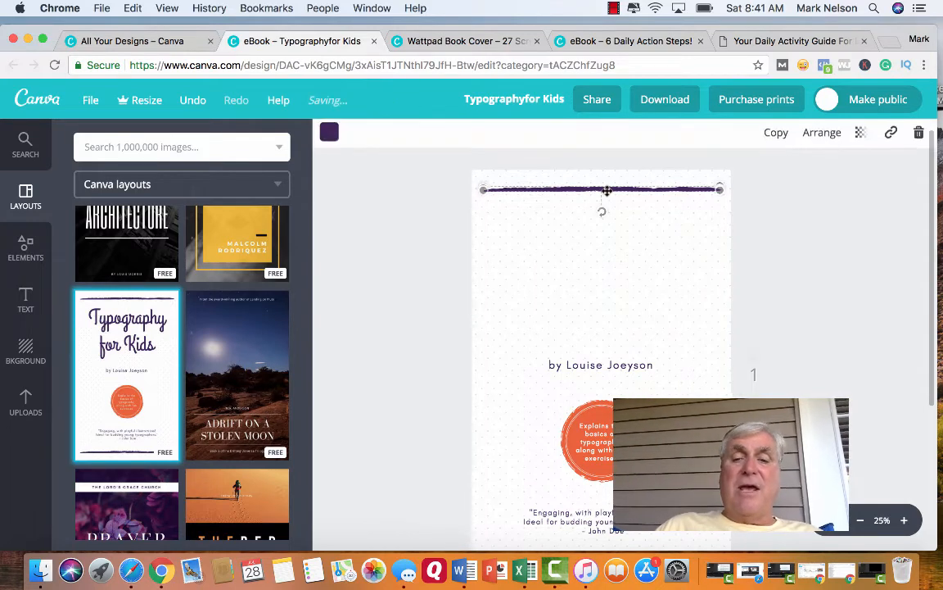
{"action": "key", "text": "Delete"}
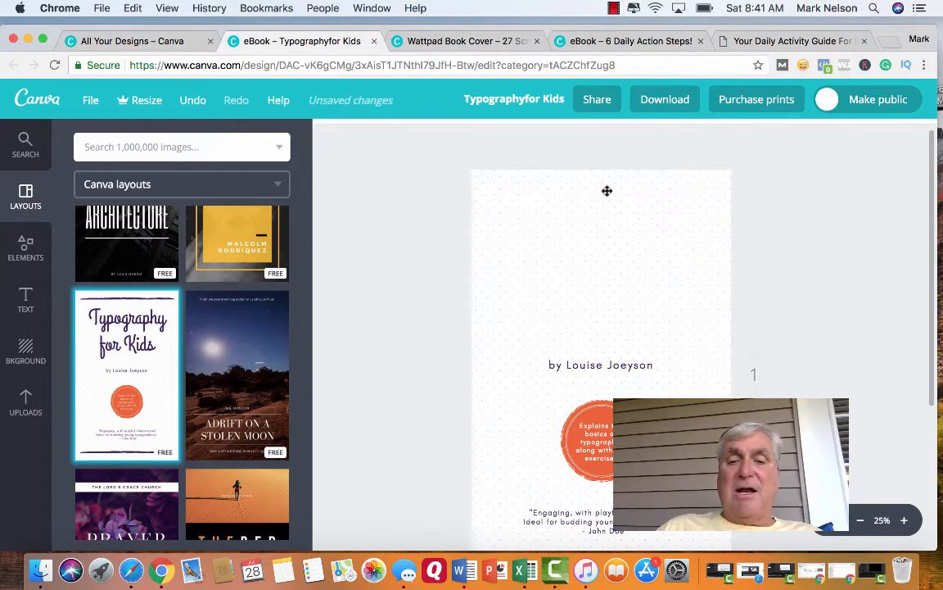
Delete the author line and the orange circular badge with its text from the cover.
{"action": "left_click", "coordinate": [597, 367]}
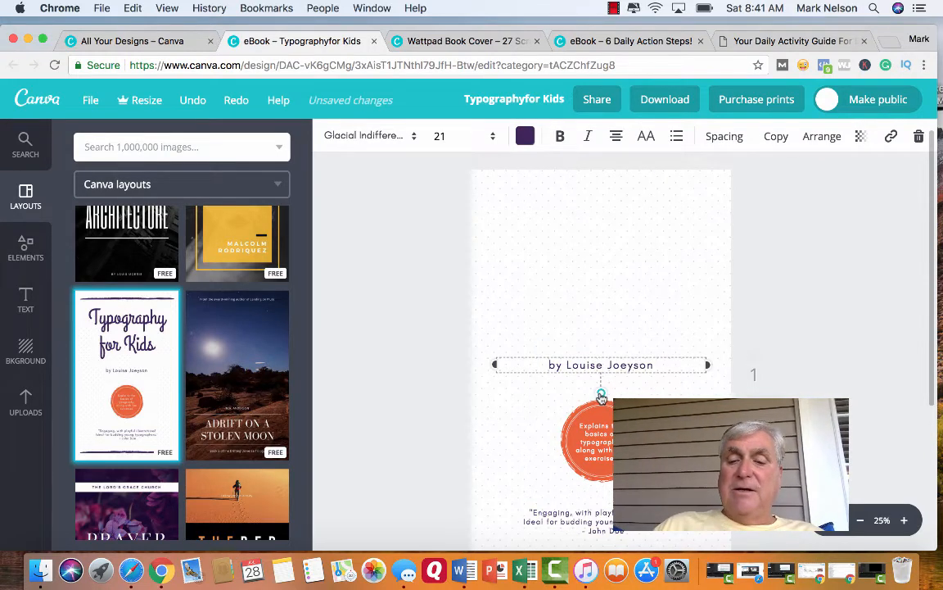
{"action": "key", "text": "Delete"}
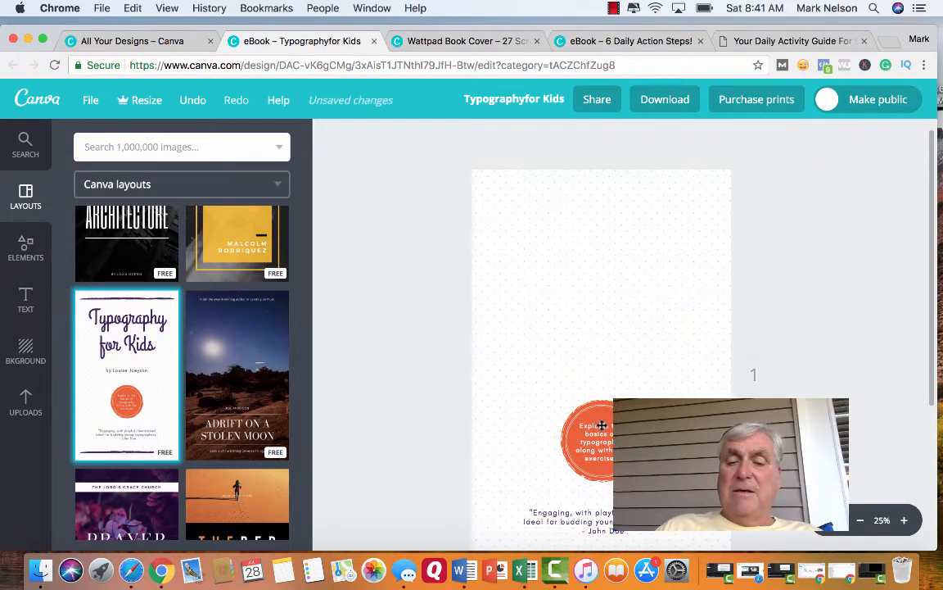
{"action": "left_click", "coordinate": [602, 425]}
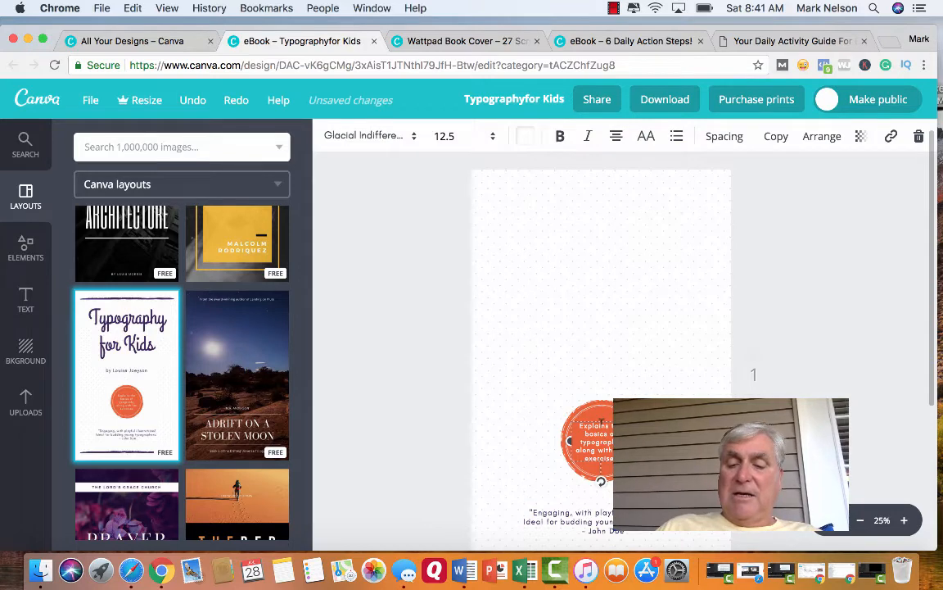
{"action": "key", "text": "Delete"}
{"action": "left_click", "coordinate": [603, 472]}
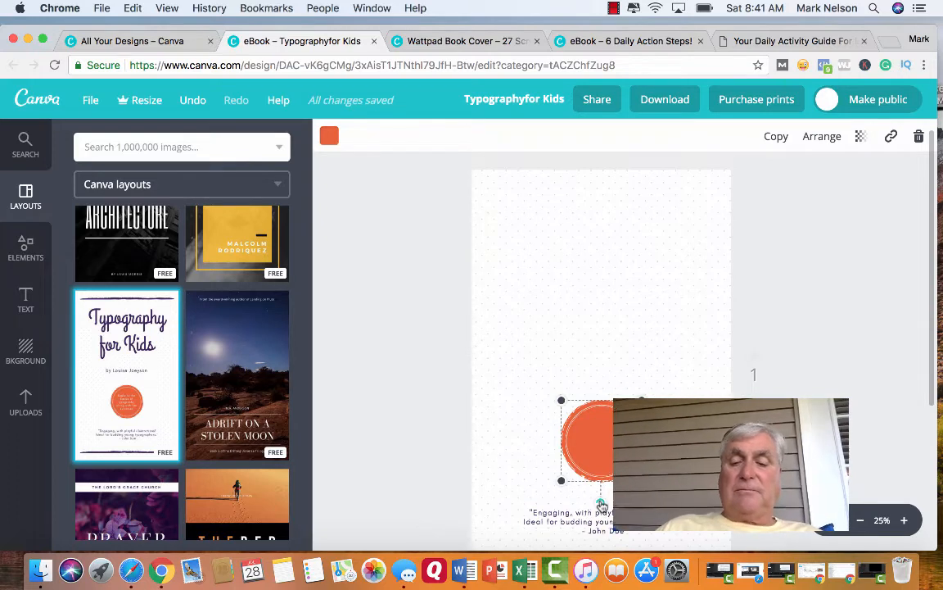
{"action": "key", "text": "Delete"}
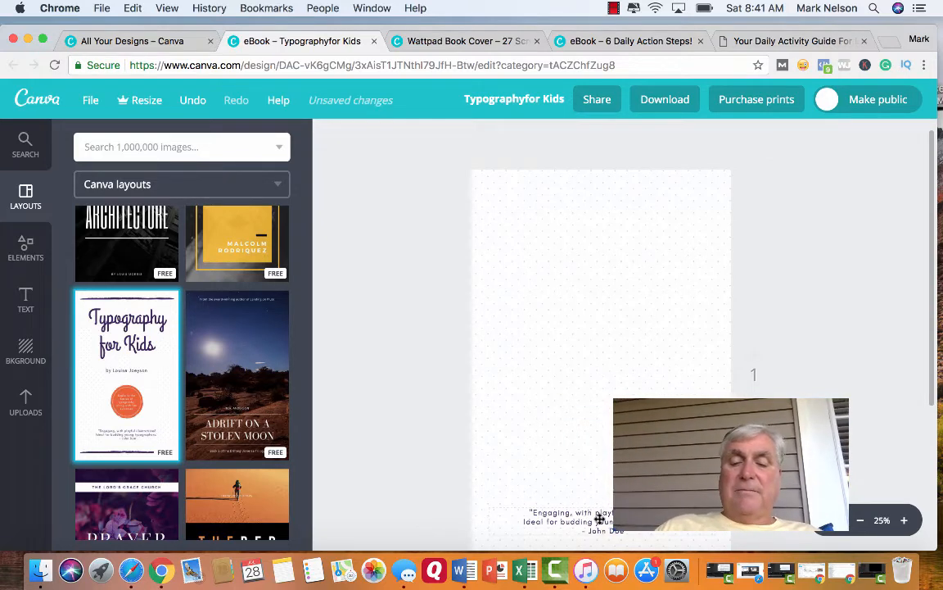
Delete the review quote and the purple brush line at the foot of the cover, leaving only the dotted background.
{"action": "left_click", "coordinate": [600, 519]}
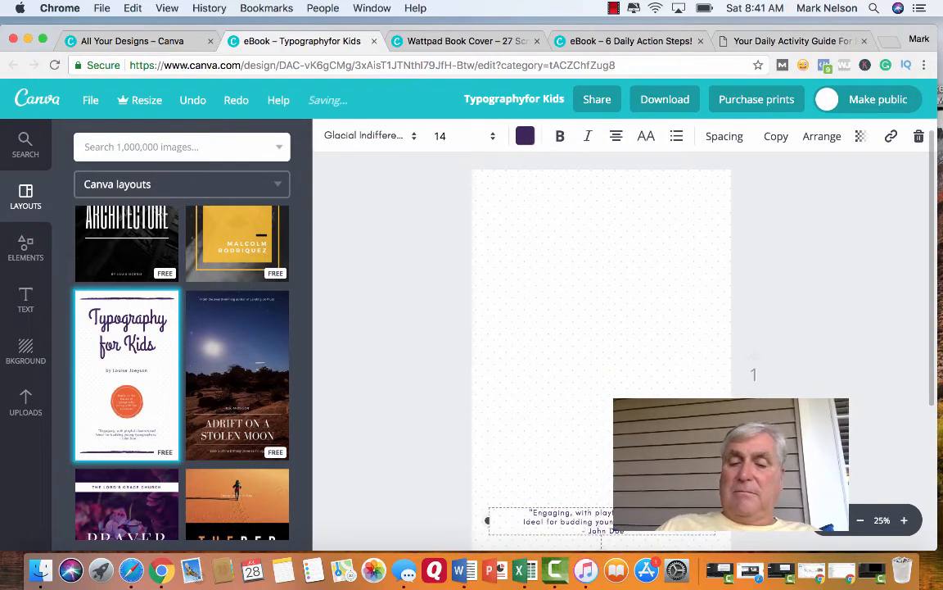
{"action": "scroll", "coordinate": [604, 479], "scroll_direction": "down", "scroll_amount": 2}
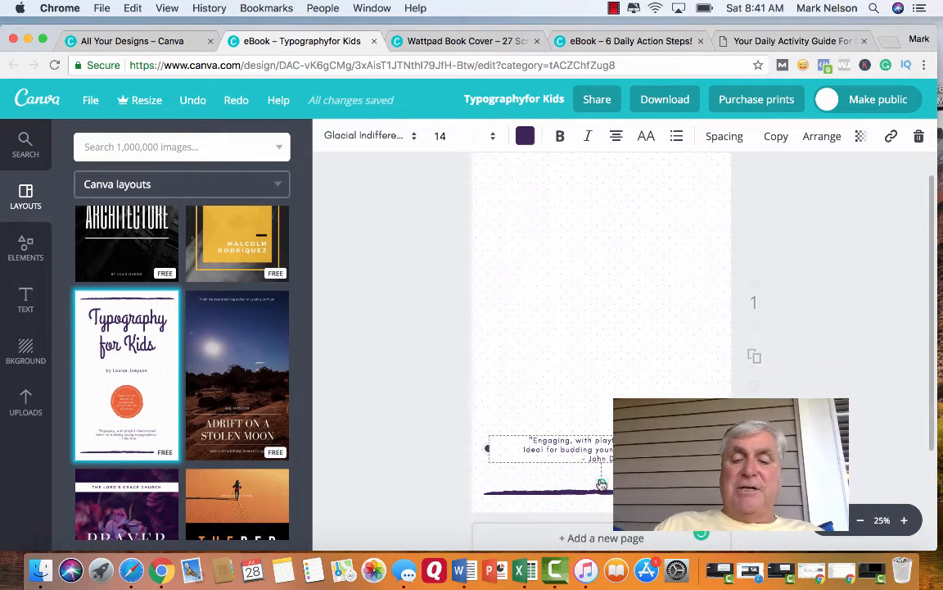
{"action": "key", "text": "Delete"}
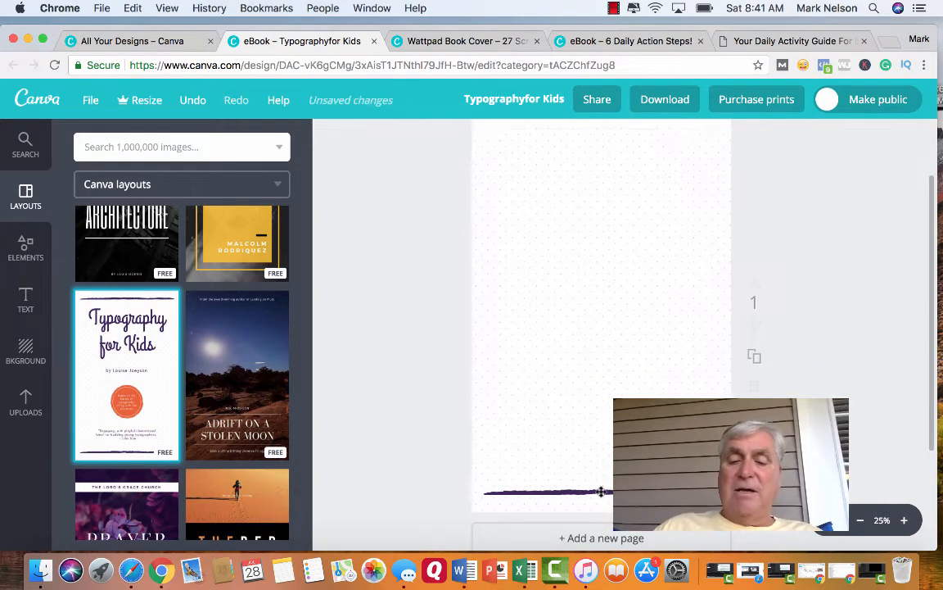
{"action": "left_click", "coordinate": [601, 490]}
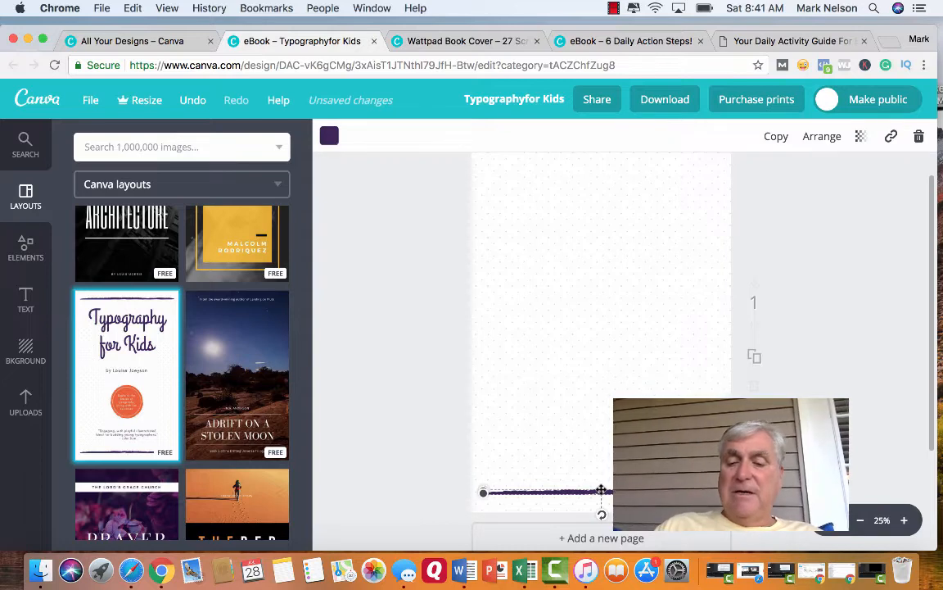
{"action": "key", "text": "Delete"}
Duplicate the cleared dotted cover page and return to the first page.
{"action": "scroll", "coordinate": [417, 439], "scroll_direction": "up", "scroll_amount": 2}
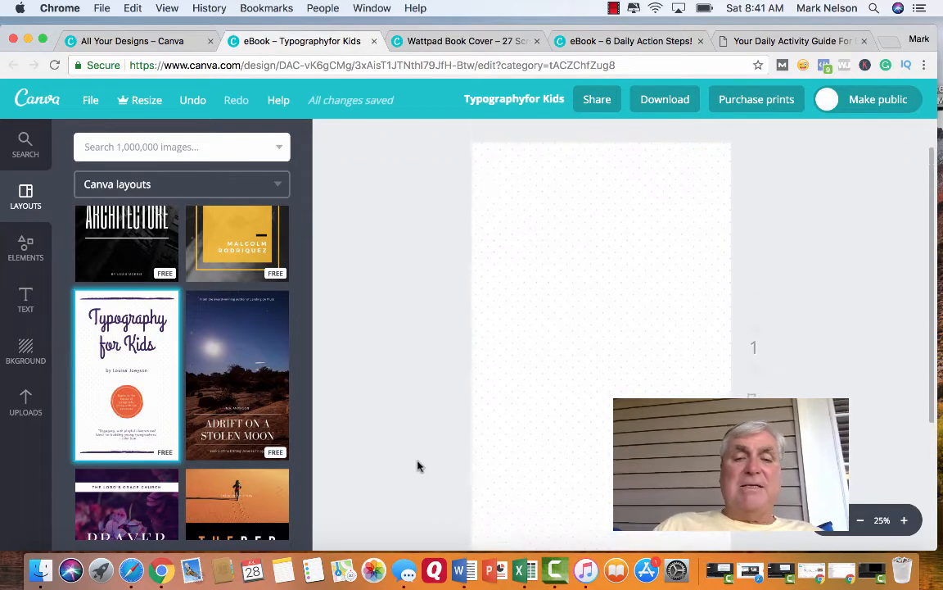
{"action": "scroll", "coordinate": [417, 466], "scroll_direction": "down", "scroll_amount": 2}
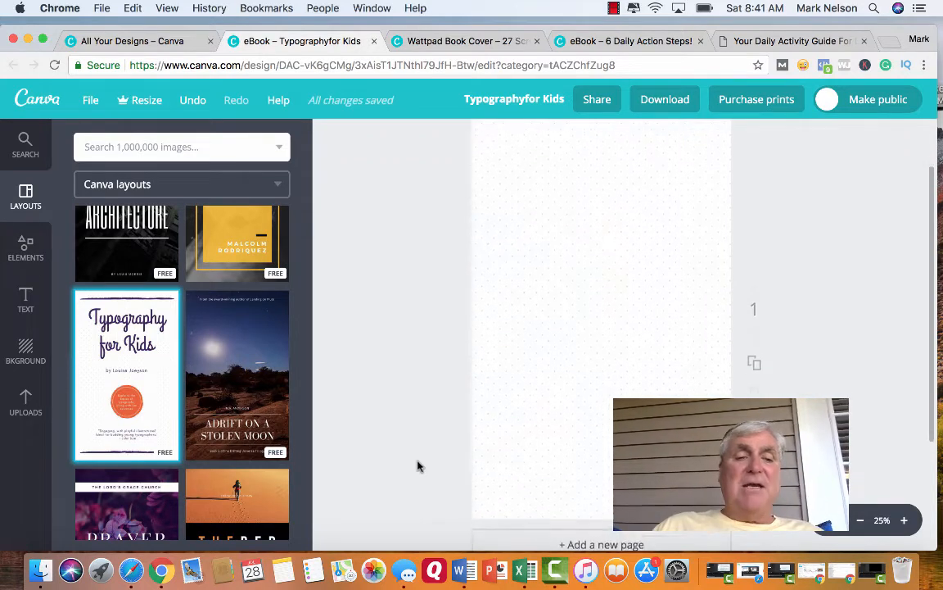
{"action": "left_click", "coordinate": [755, 352]}
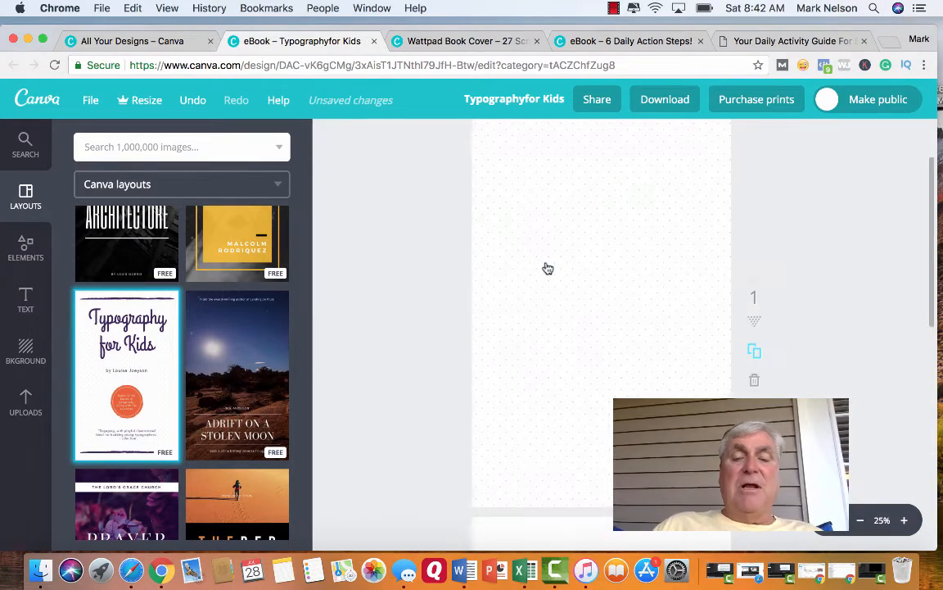
{"action": "scroll", "coordinate": [546, 263], "scroll_direction": "up", "scroll_amount": 1}
{"action": "scroll", "coordinate": [546, 262], "scroll_direction": "up", "scroll_amount": 1}
{"action": "scroll", "coordinate": [547, 263], "scroll_direction": "down", "scroll_amount": 1}
{"action": "scroll", "coordinate": [546, 263], "scroll_direction": "up", "scroll_amount": 1}
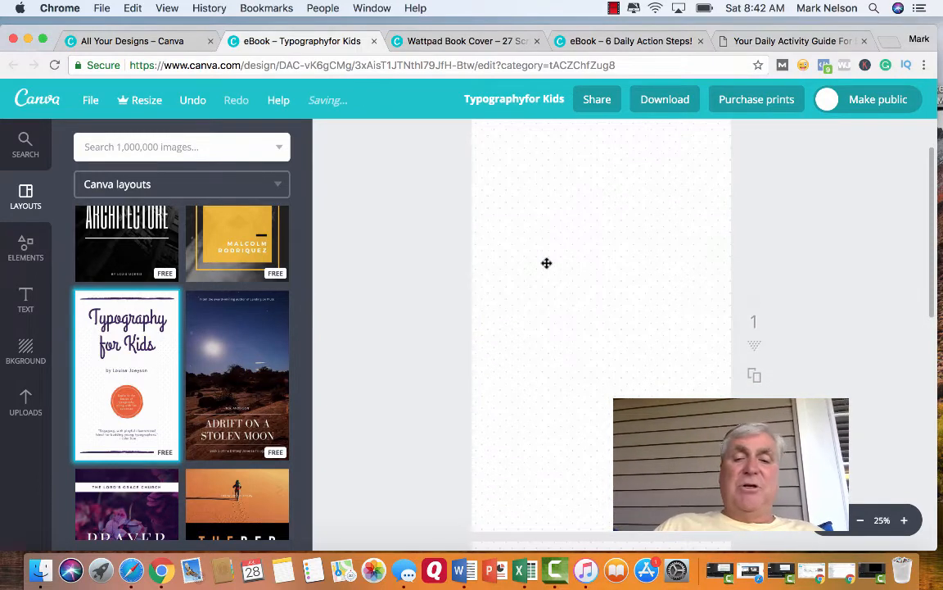
Browse the uploaded images and add the portrait photo with the plain grey background to the first page.
{"action": "left_click", "coordinate": [25, 414]}
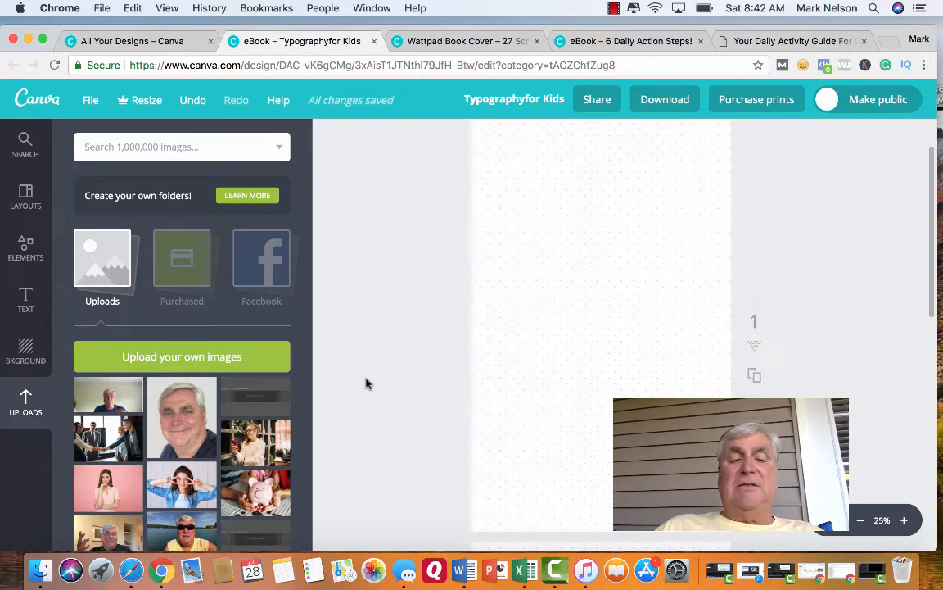
{"action": "scroll", "coordinate": [207, 456], "scroll_direction": "down", "scroll_amount": 3}
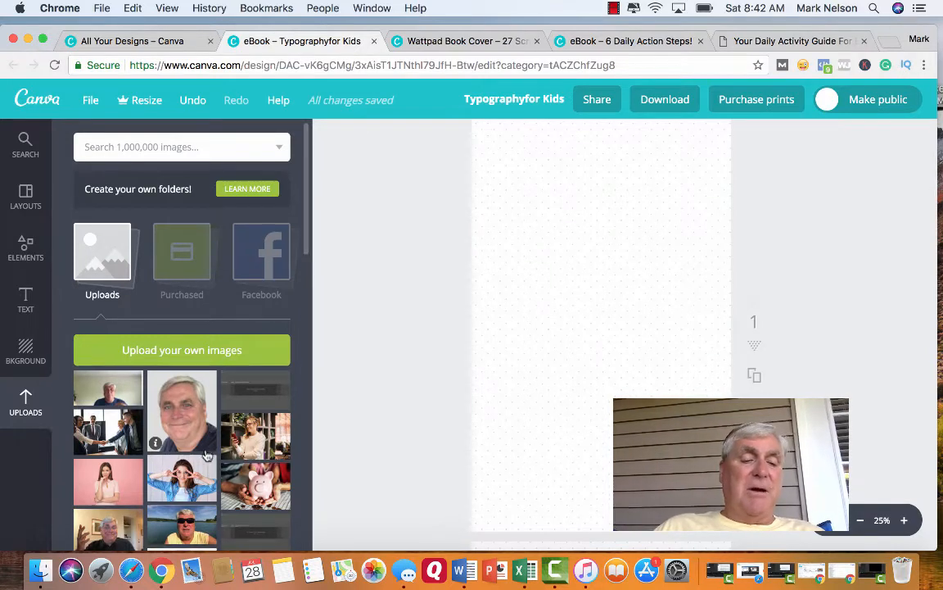
{"action": "scroll", "coordinate": [208, 455], "scroll_direction": "down", "scroll_amount": 6}
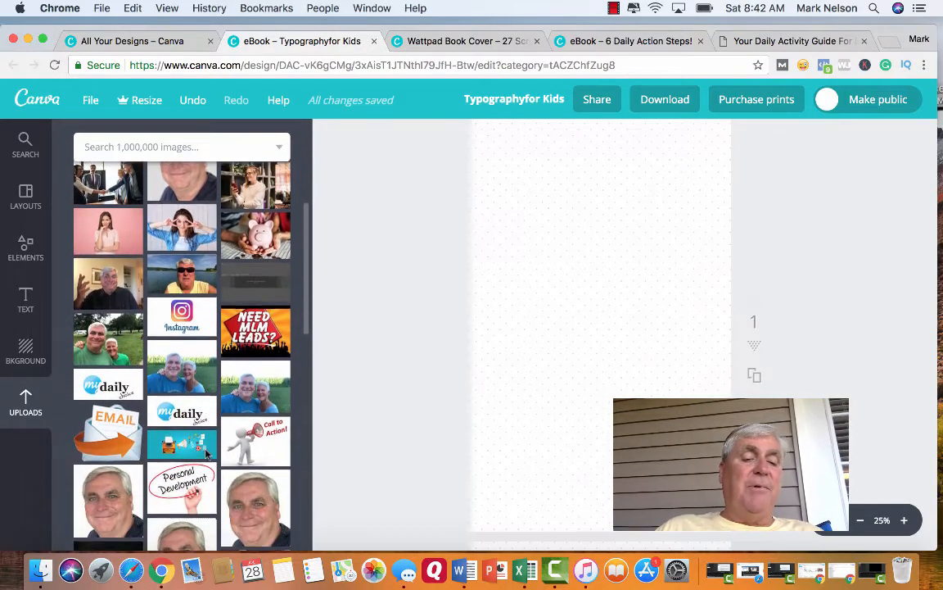
{"action": "scroll", "coordinate": [207, 456], "scroll_direction": "down", "scroll_amount": 6}
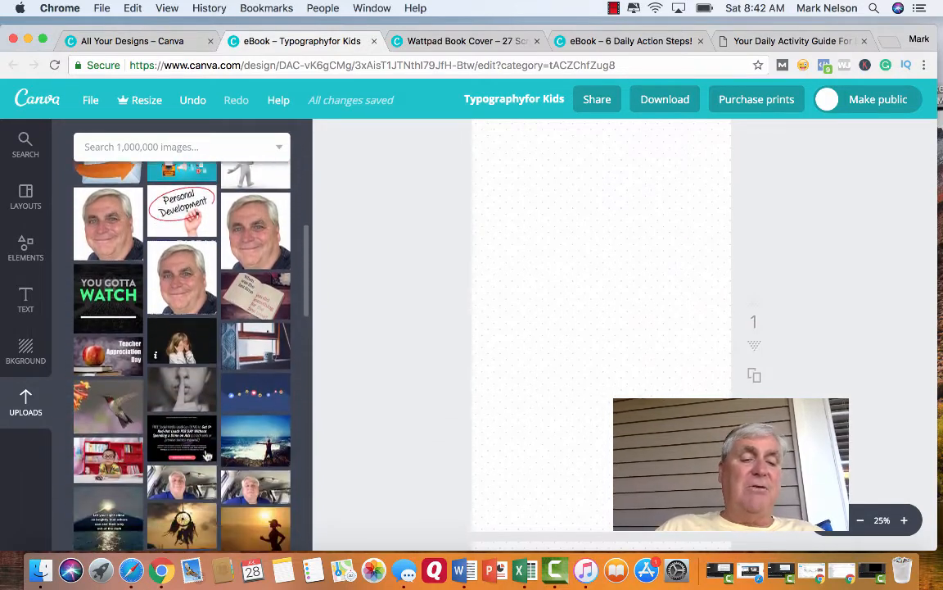
{"action": "scroll", "coordinate": [208, 456], "scroll_direction": "up", "scroll_amount": 8}
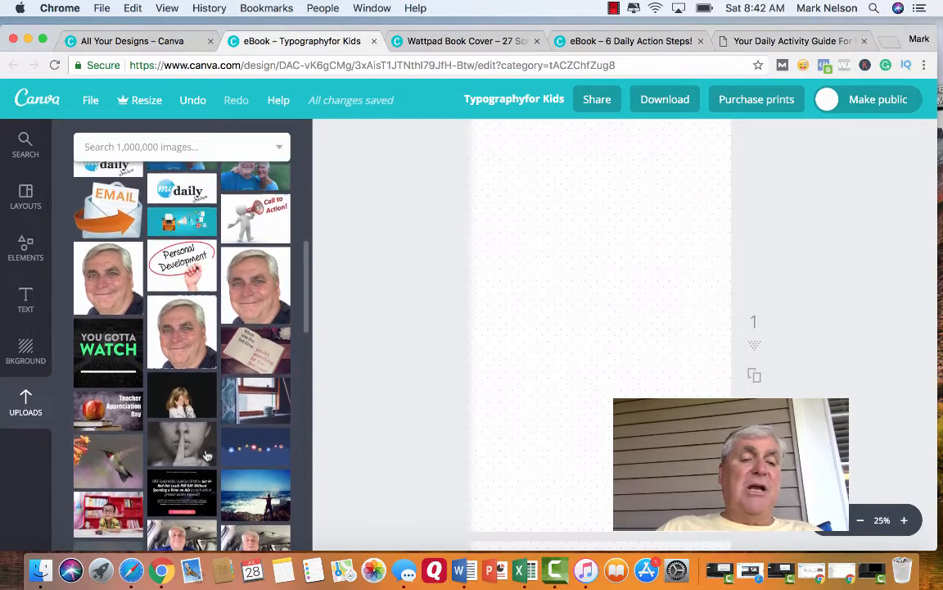
{"action": "scroll", "coordinate": [207, 455], "scroll_direction": "up", "scroll_amount": 6}
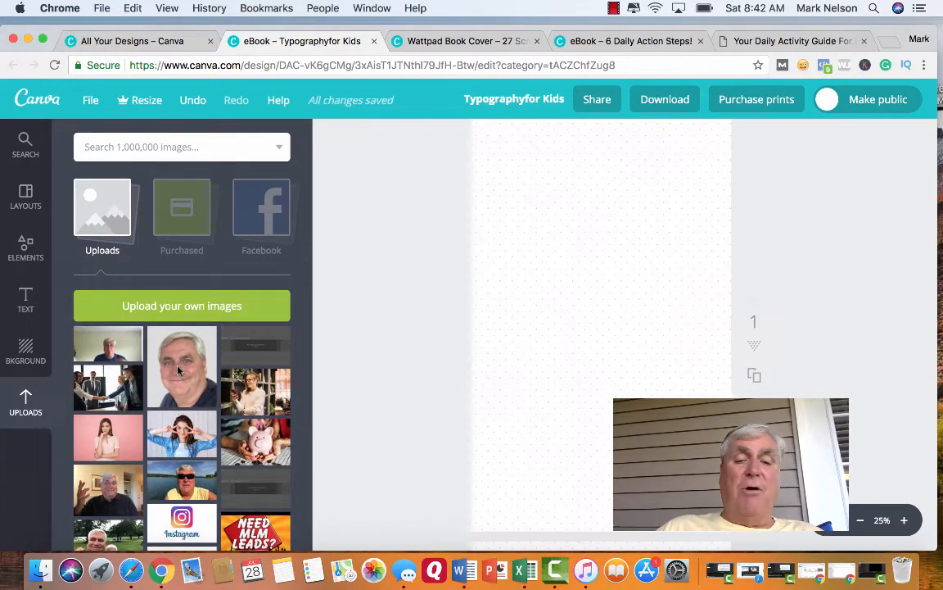
{"action": "left_click", "coordinate": [159, 327]}
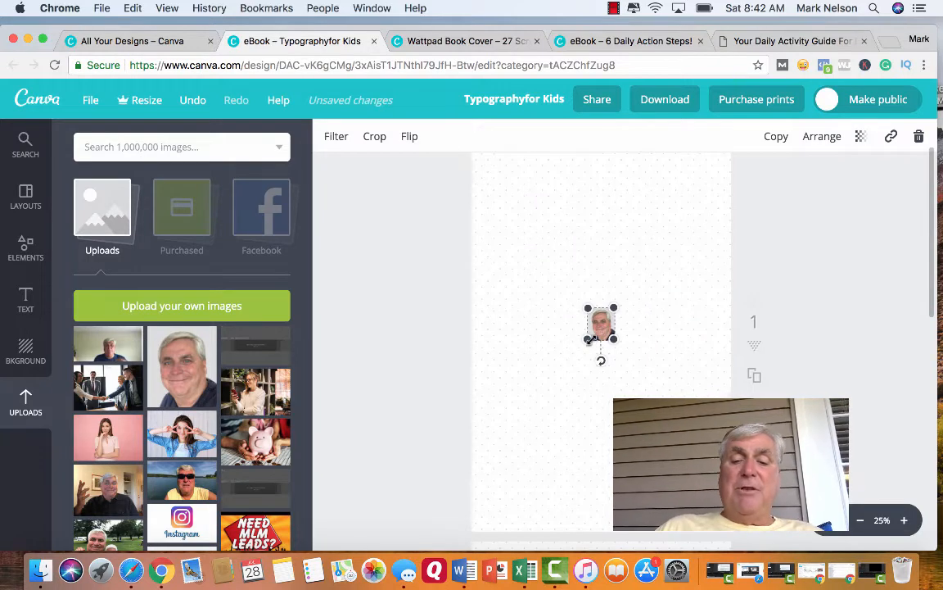
Enlarge the portrait photo, tilted clockwise, and place it in the lower right part of the page.
{"action": "left_click_drag", "start_coordinate": [586, 338], "coordinate": [521, 418]}
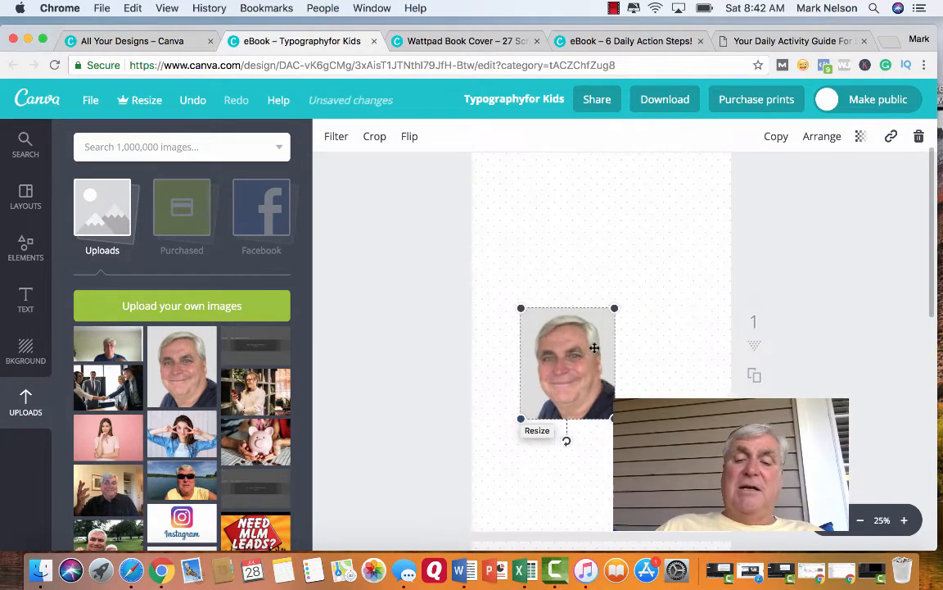
{"action": "left_click_drag", "start_coordinate": [566, 439], "coordinate": [542, 437]}
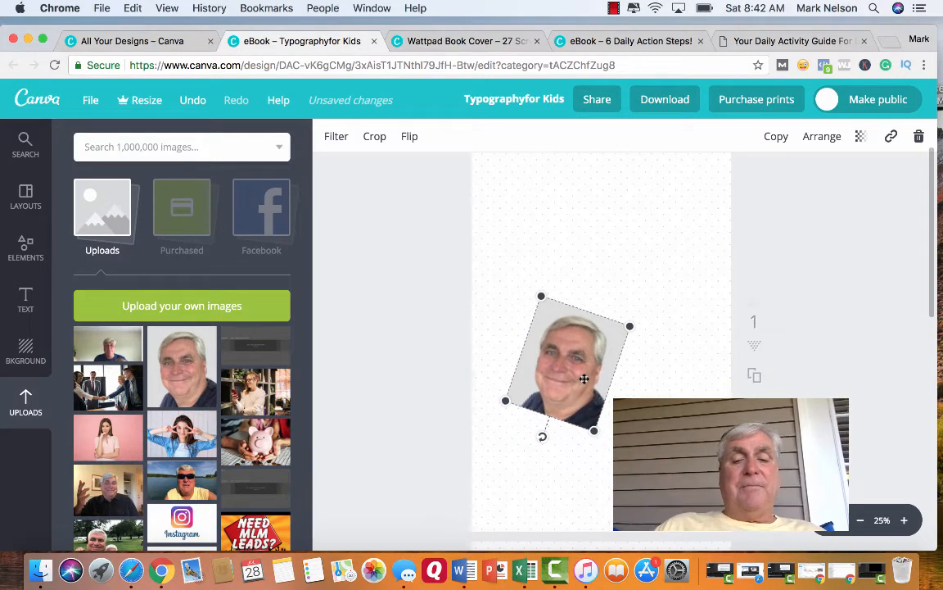
{"action": "left_click_drag", "start_coordinate": [583, 379], "coordinate": [645, 413]}
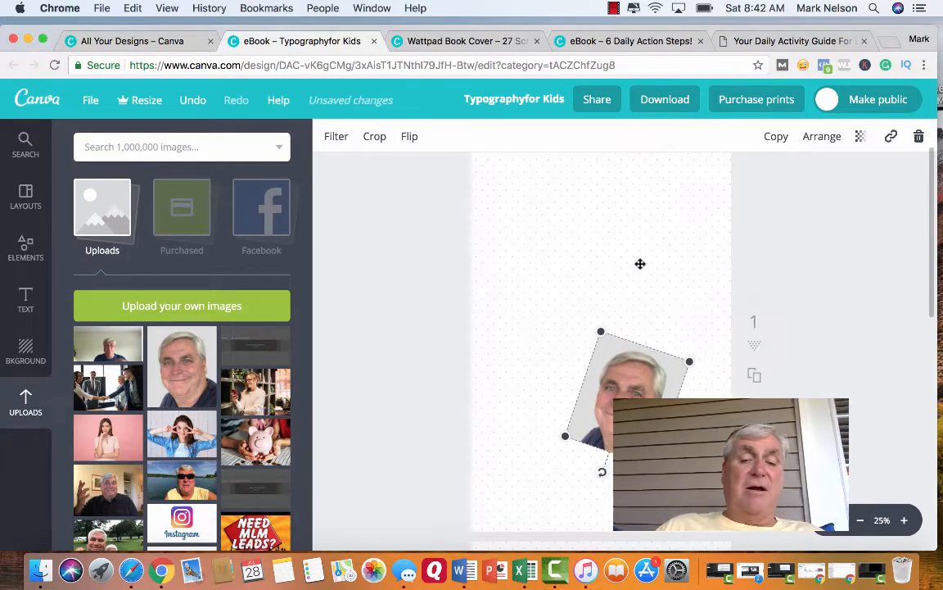
{"action": "scroll", "coordinate": [641, 263], "scroll_direction": "up", "scroll_amount": 2}
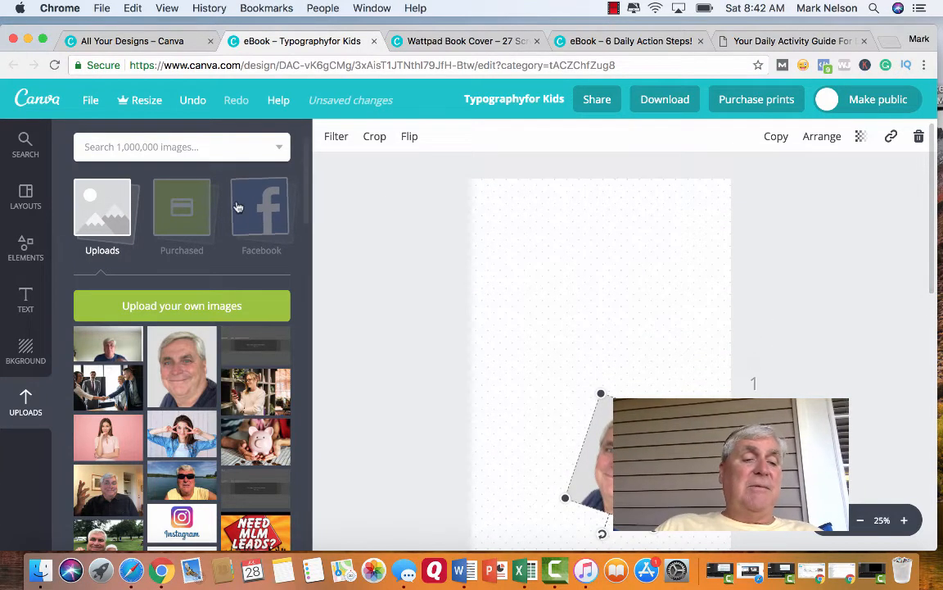
Add a heading text box to the first page and place it centred in the upper part of the cover.
{"action": "left_click", "coordinate": [25, 303]}
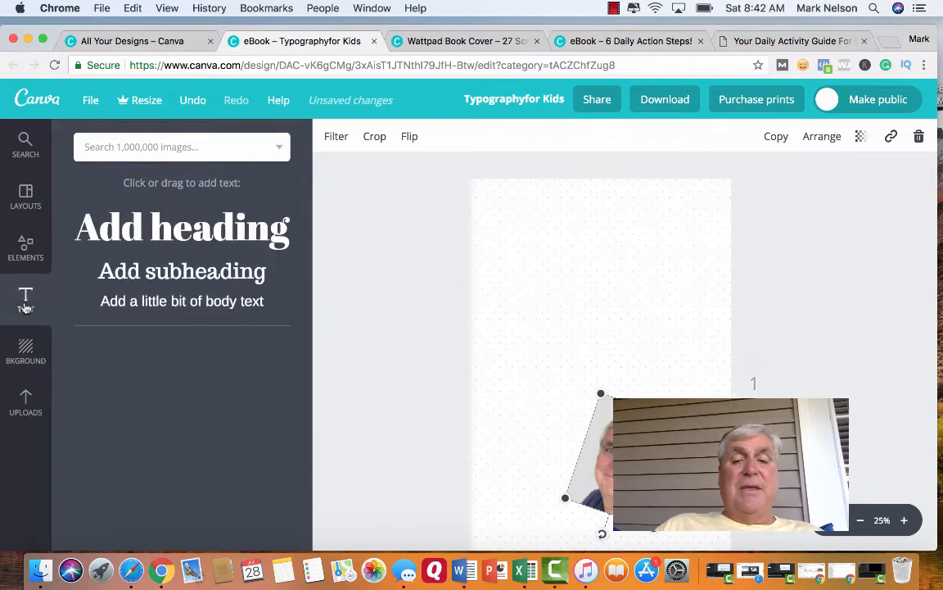
{"action": "left_click", "coordinate": [242, 243]}
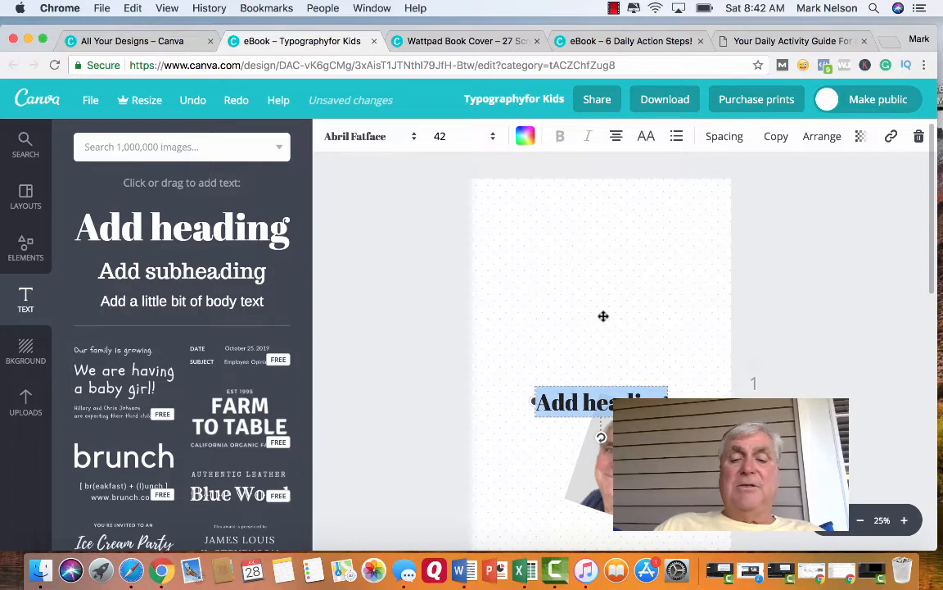
{"action": "mouse_move", "coordinate": [604, 315]}
{"action": "left_mouse_down"}
{"action": "mouse_move", "coordinate": [601, 371]}
{"action": "mouse_move", "coordinate": [601, 331]}
{"action": "left_mouse_up"}
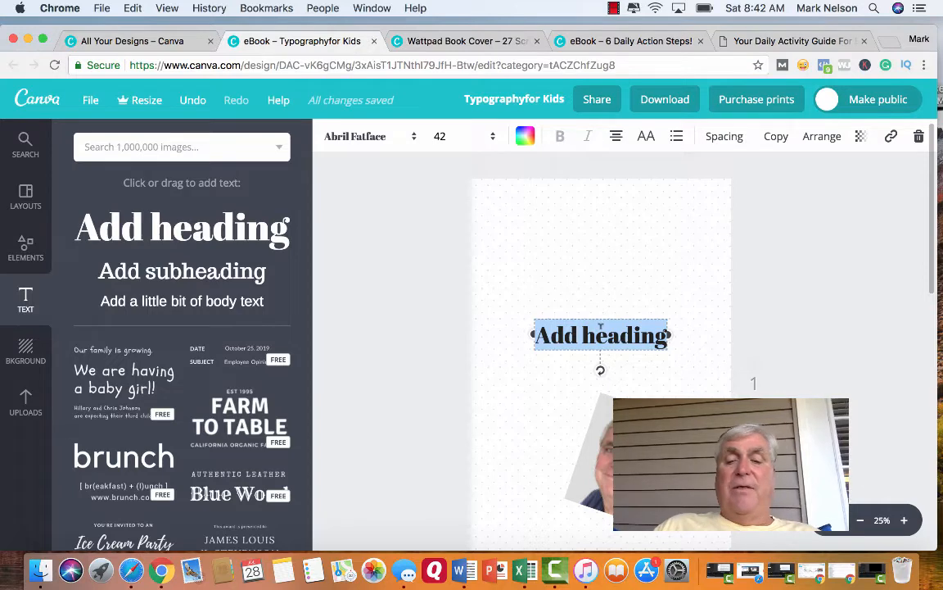
{"action": "left_click_drag", "start_coordinate": [600, 321], "coordinate": [600, 320]}
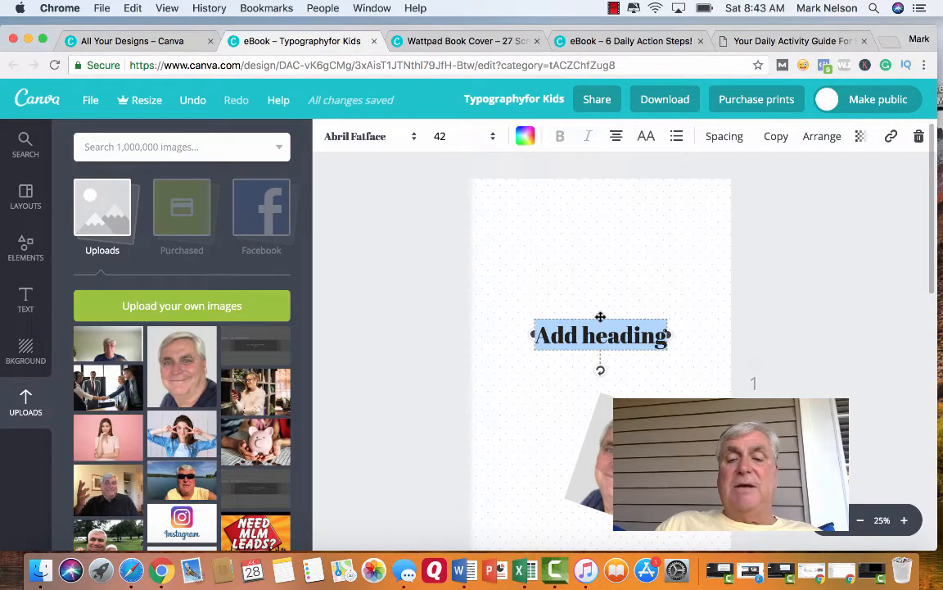
{"action": "left_click", "coordinate": [601, 316]}
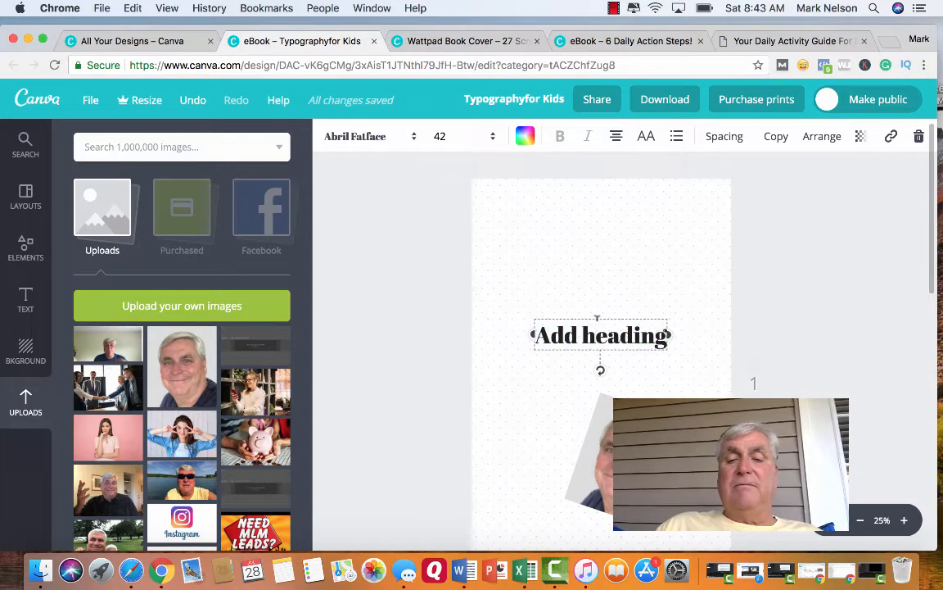
{"action": "left_click", "coordinate": [598, 324]}
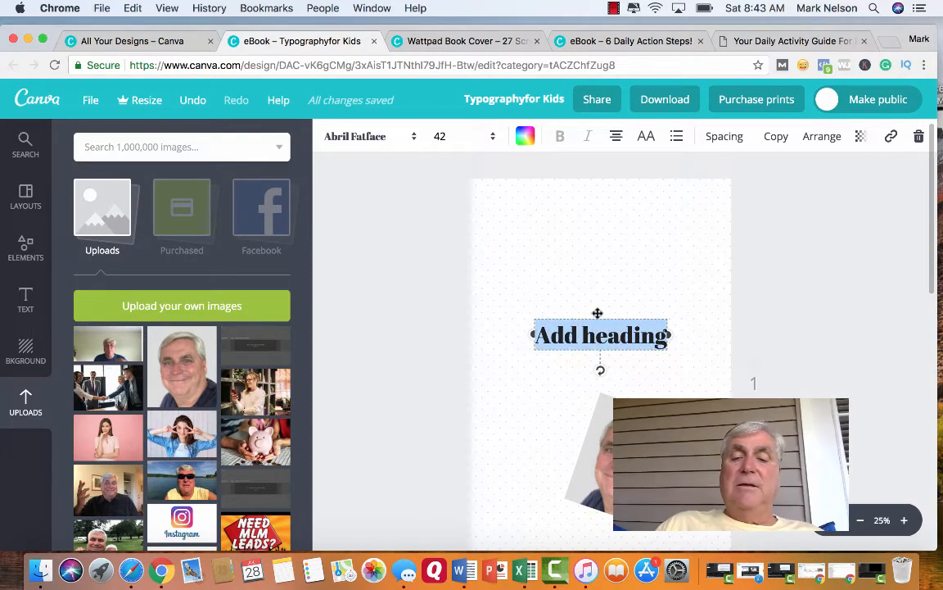
{"action": "left_click_drag", "start_coordinate": [597, 316], "coordinate": [599, 231]}
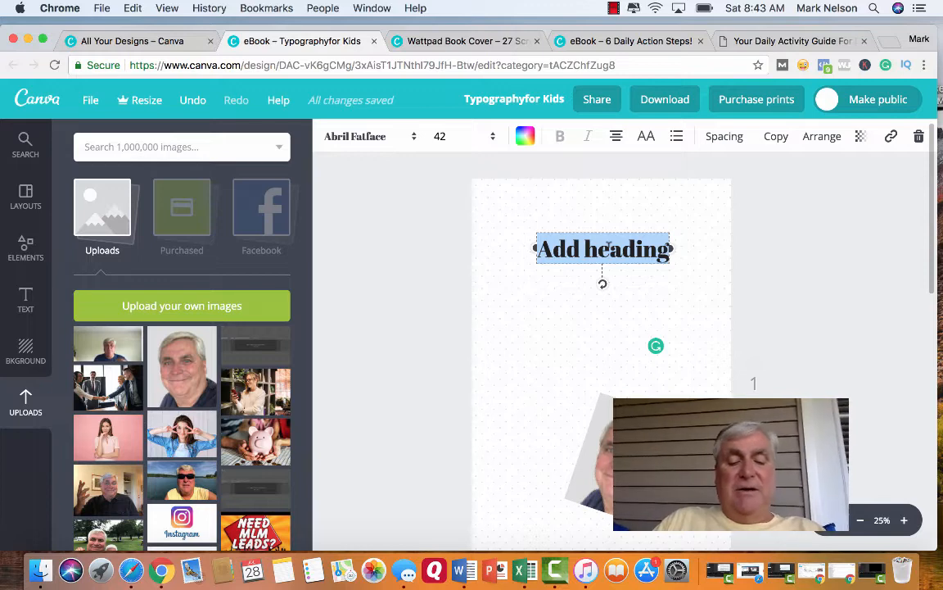
Replace the placeholder heading with the title "5 Tips For Losing 10 pounds".
{"action": "type", "text": "5"}
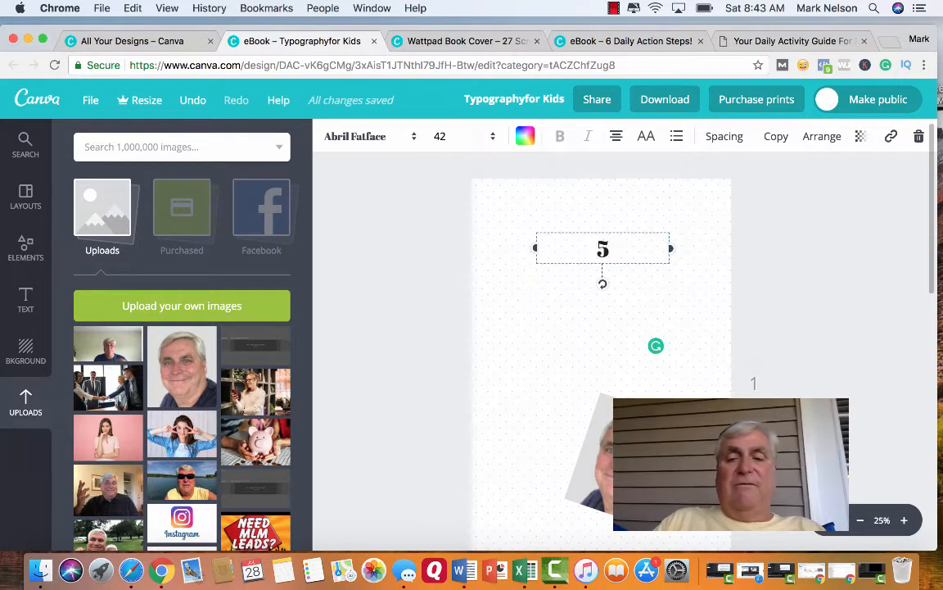
{"action": "type", "text": " Tips"}
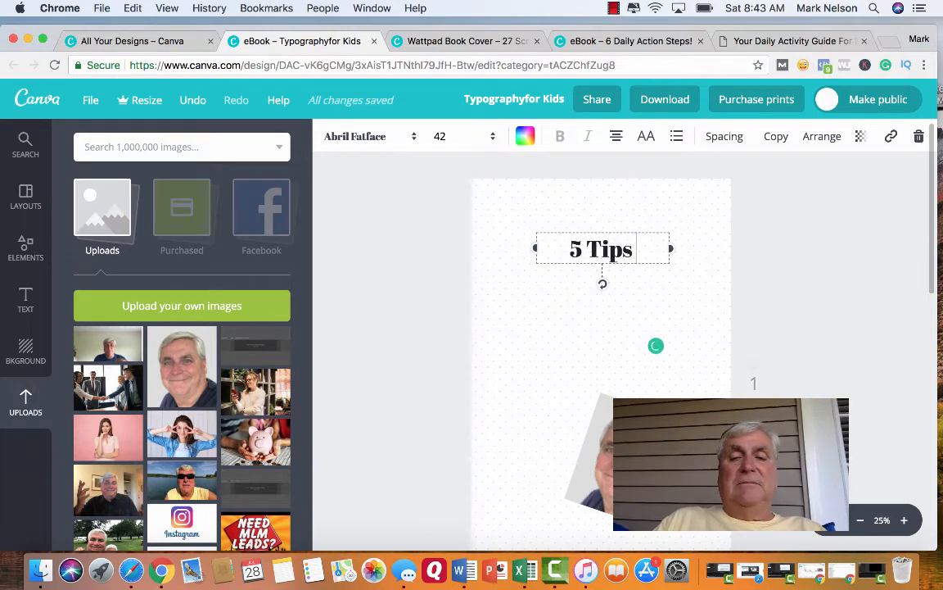
{"action": "type", "text": " For"}
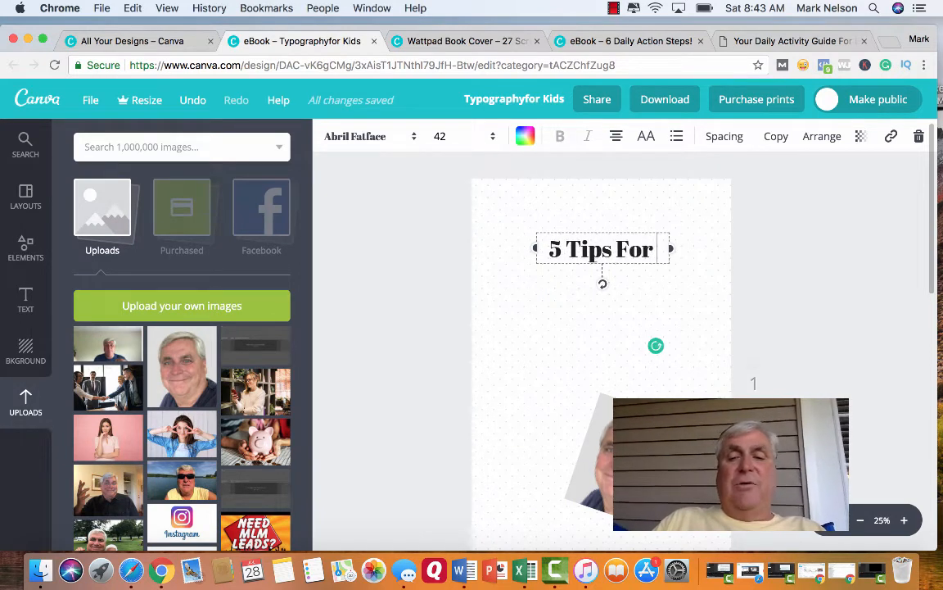
{"action": "type", "text": " Loding"}
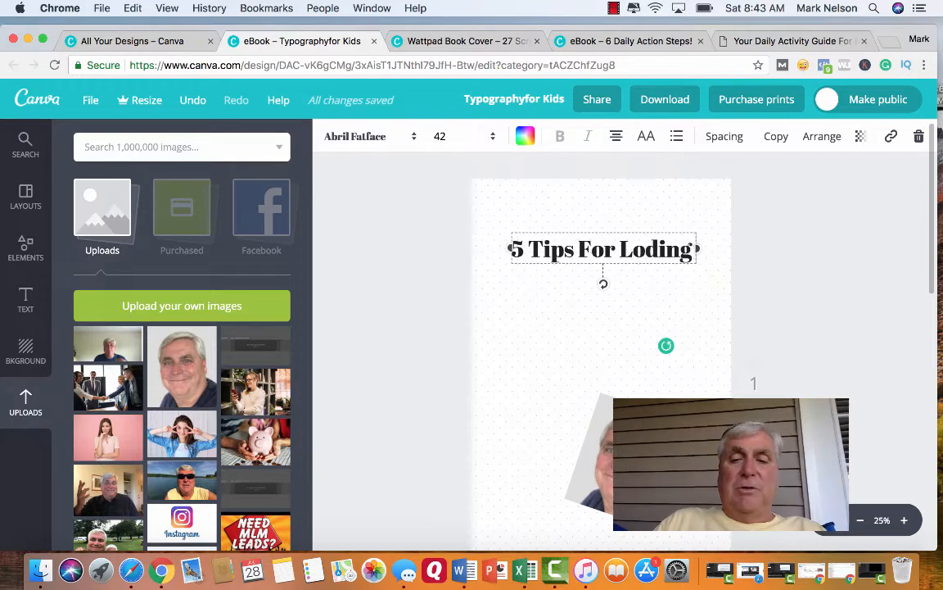
{"action": "key", "text": "BackSpace"}
{"action": "key", "text": "BackSpace"}
{"action": "key", "text": "BackSpace"}
{"action": "key", "text": "BackSpace"}
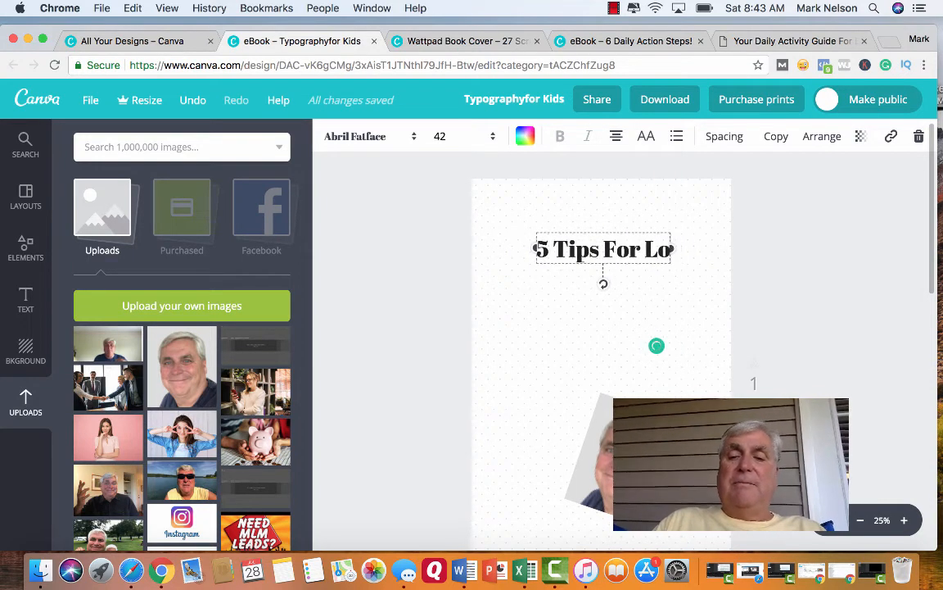
{"action": "type", "text": "sing"}
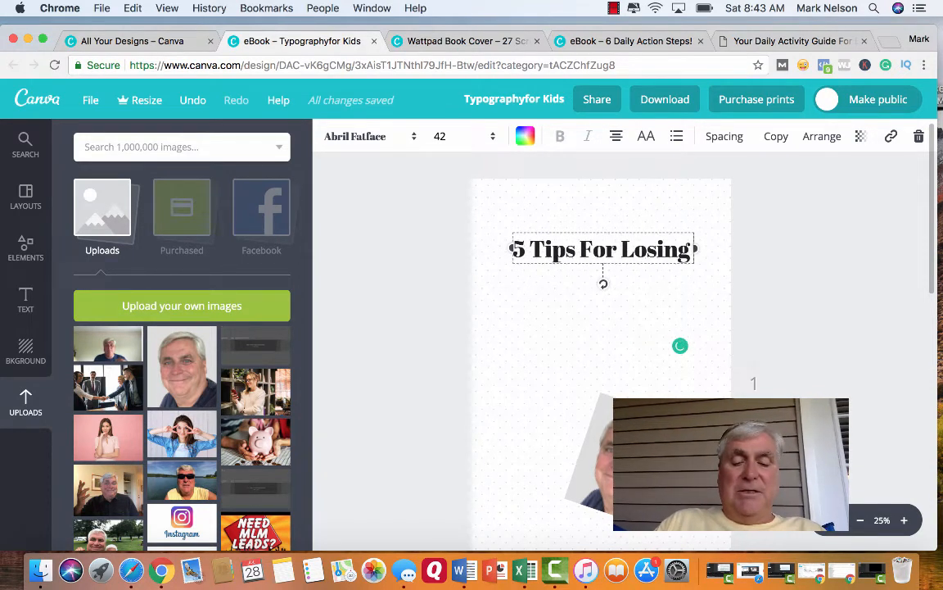
{"action": "type", "text": " I0 pu"}
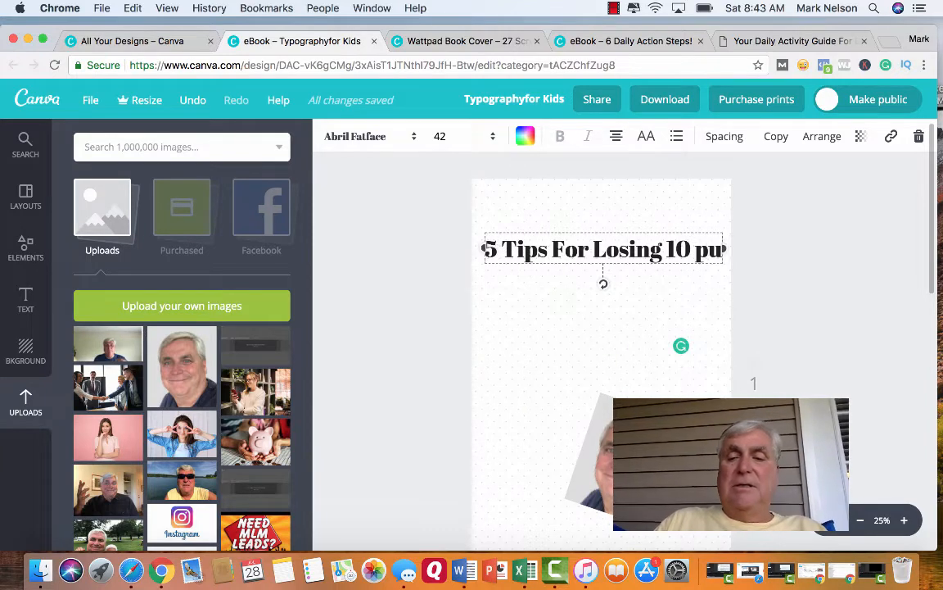
{"action": "key", "text": "BackSpace"}
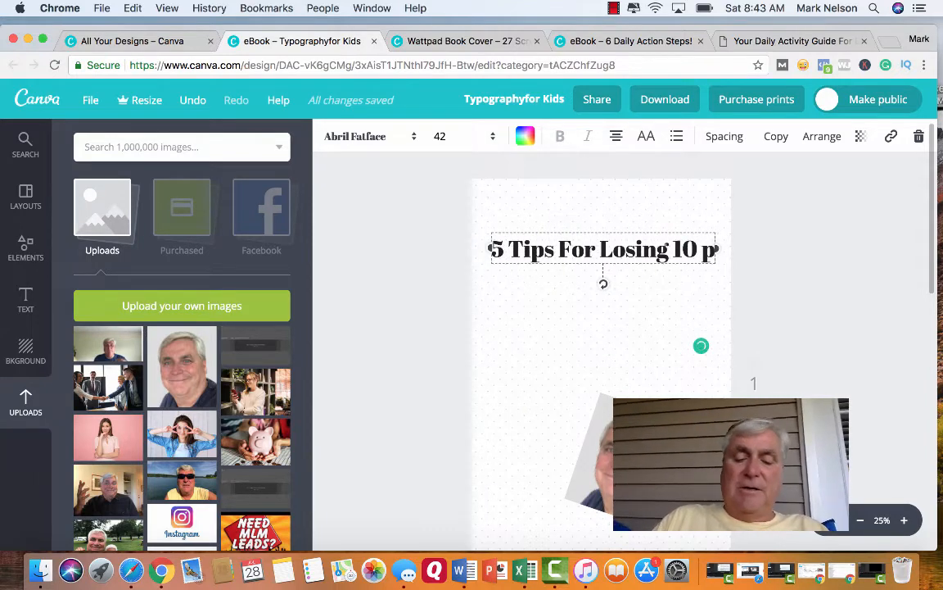
{"action": "type", "text": "ounds"}
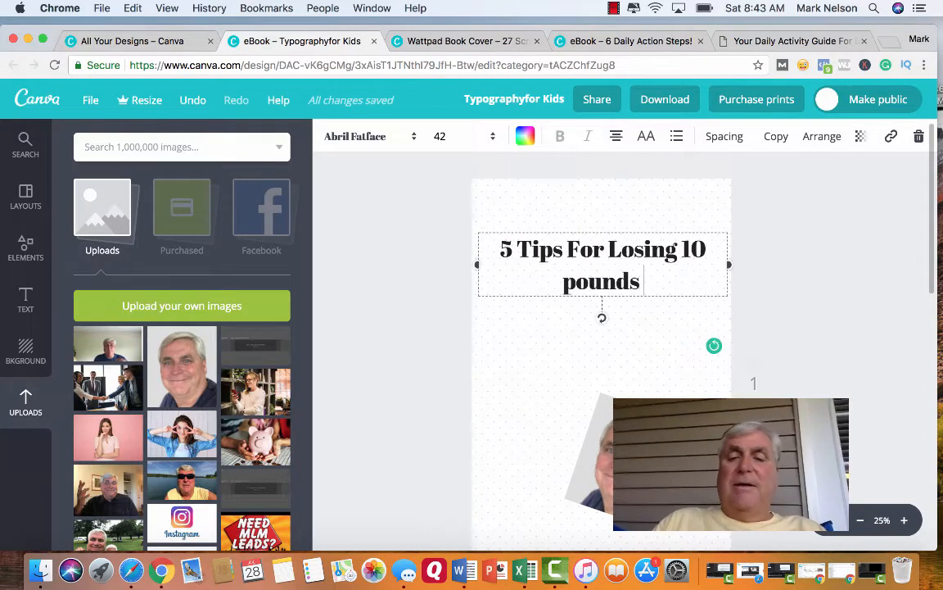
{"action": "type", "text": " in"}
Rewrite the end of the title so it reads "5 Tips For Losing Pounds In 30 Days".
{"action": "key", "text": "BackSpace"}
{"action": "key", "text": "BackSpace"}
{"action": "key", "text": "BackSpace"}
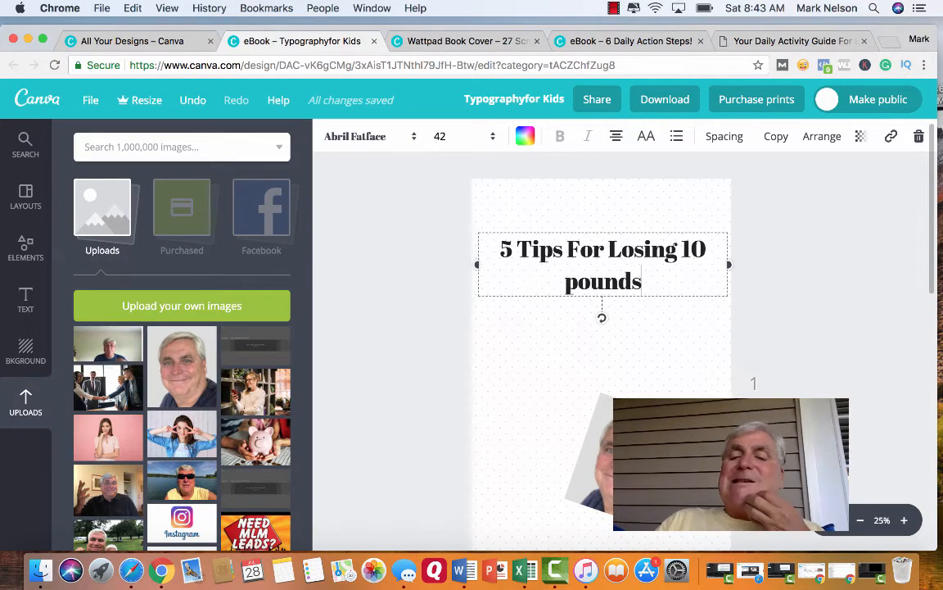
{"action": "key", "text": "BackSpace"}
{"action": "key", "text": "BackSpace"}
{"action": "key", "text": "BackSpace"}
{"action": "key", "text": "BackSpace"}
{"action": "key", "text": "BackSpace"}
{"action": "key", "text": "BackSpace"}
{"action": "key", "text": "BackSpace"}
{"action": "key", "text": "BackSpace"}
{"action": "key", "text": "BackSpace"}
{"action": "key", "text": "BackSpace"}
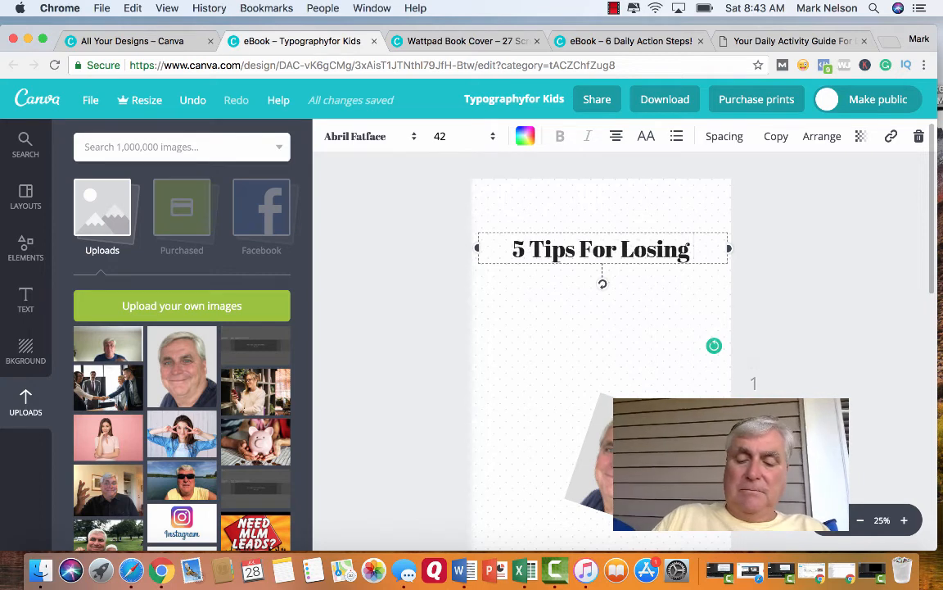
{"action": "type", "text": "Pounds"}
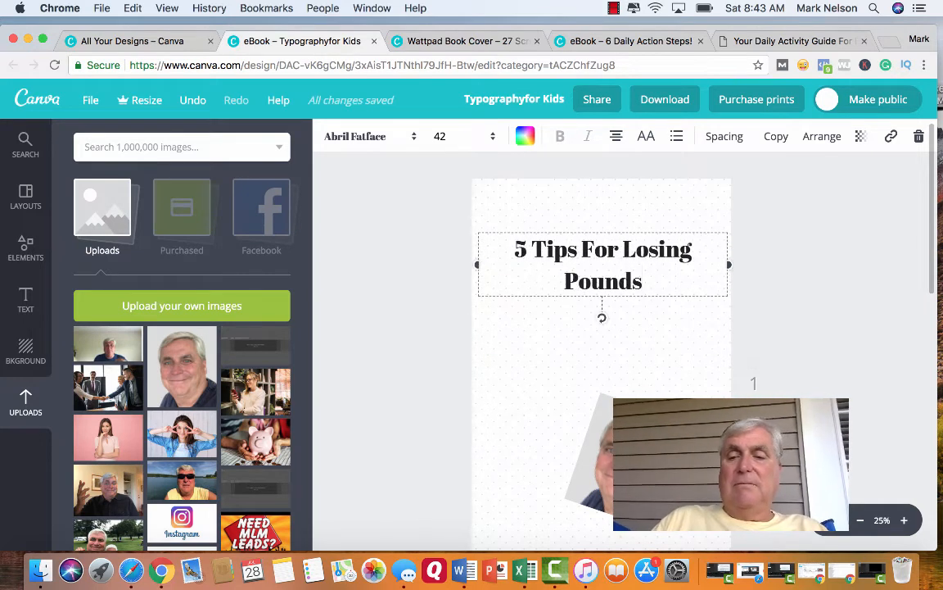
{"action": "type", "text": " I"}
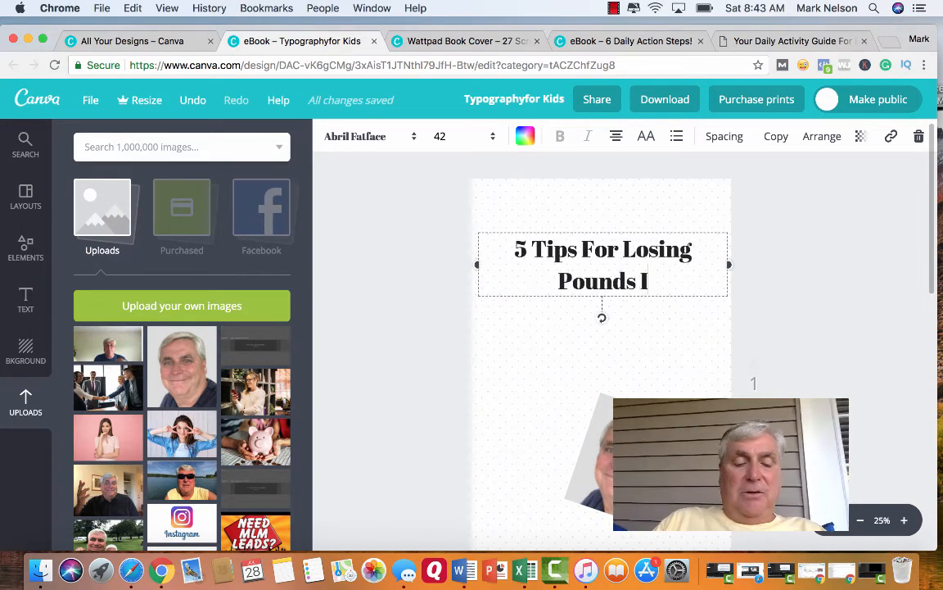
{"action": "type", "text": "n 30"}
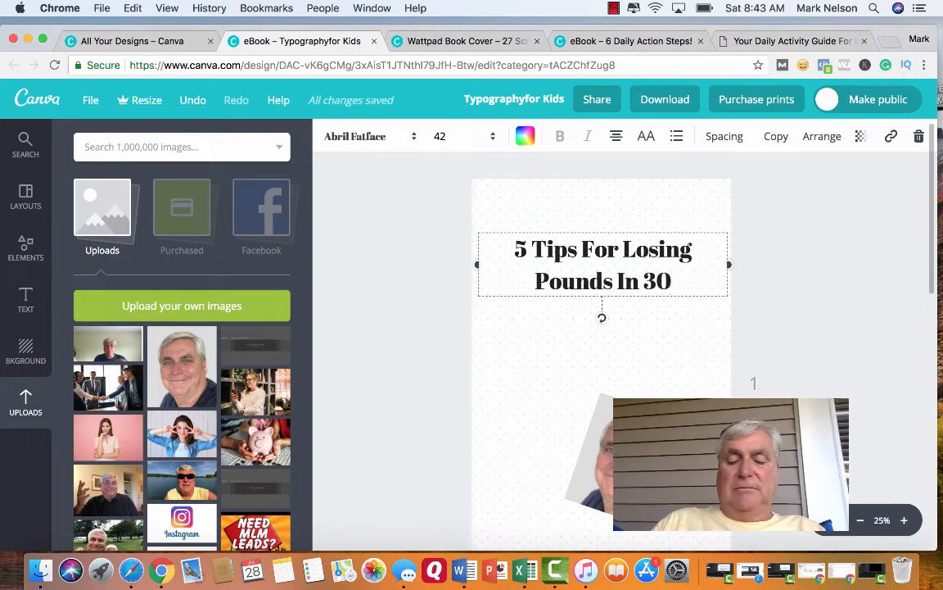
{"action": "type", "text": " Days"}
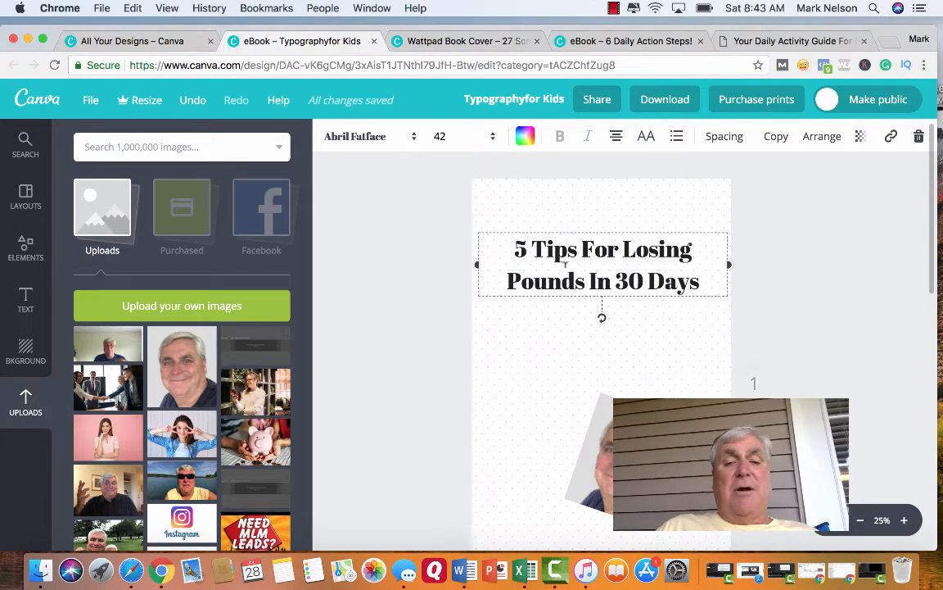
Change the title's font to Arvo.
{"action": "left_click", "coordinate": [417, 142]}
{"action": "scroll", "coordinate": [406, 283], "scroll_direction": "down", "scroll_amount": 5}
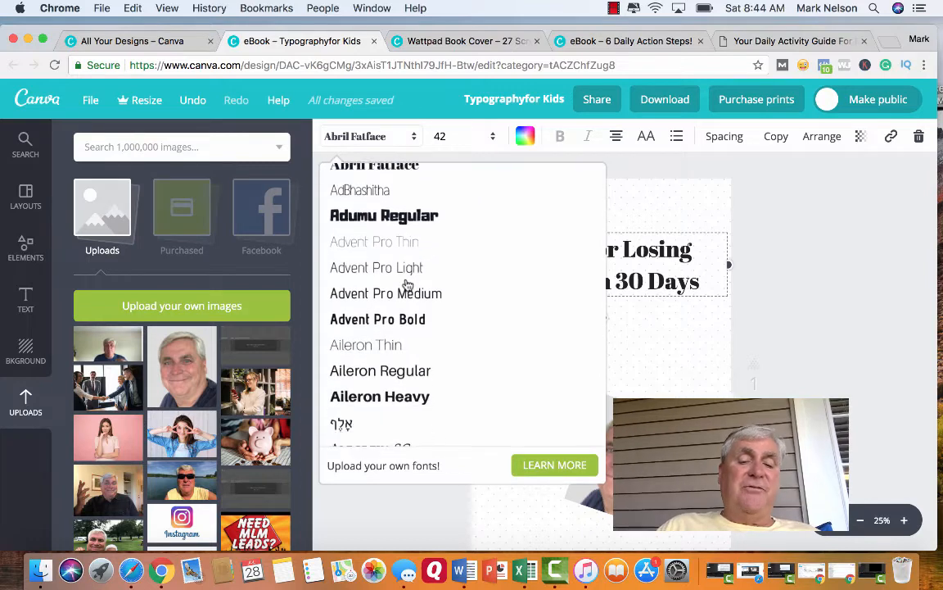
{"action": "scroll", "coordinate": [407, 284], "scroll_direction": "down", "scroll_amount": 8}
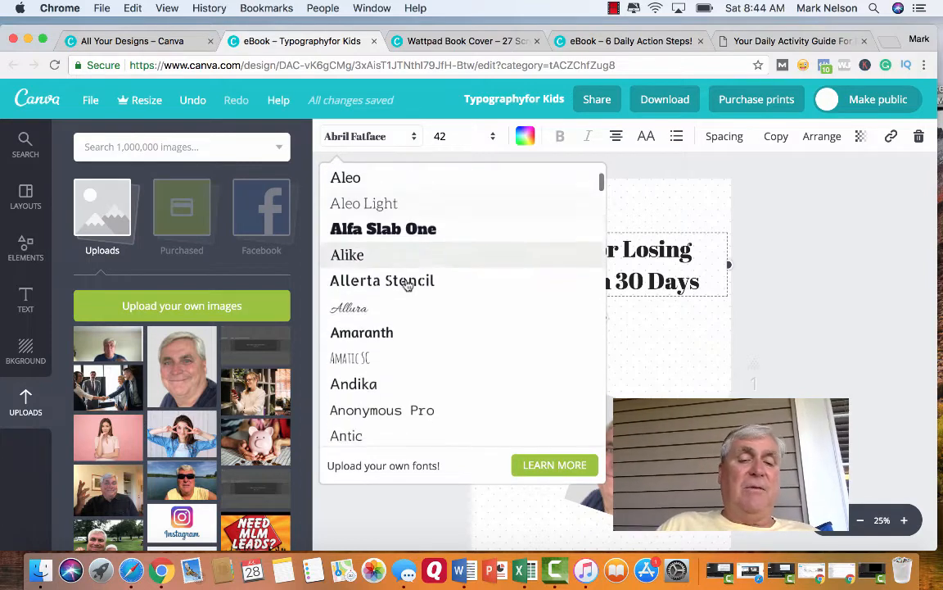
{"action": "scroll", "coordinate": [407, 284], "scroll_direction": "down", "scroll_amount": 5}
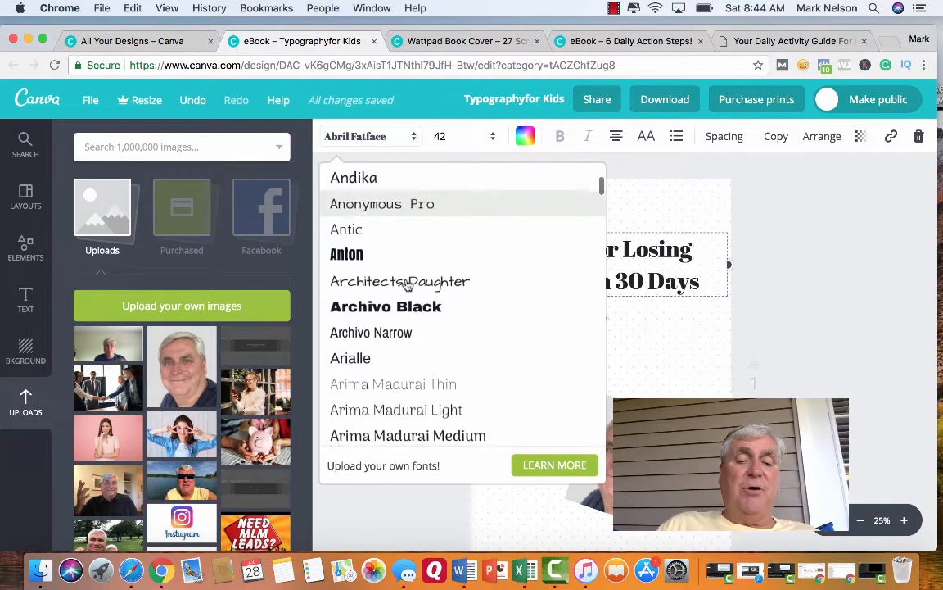
{"action": "scroll", "coordinate": [407, 284], "scroll_direction": "down", "scroll_amount": 5}
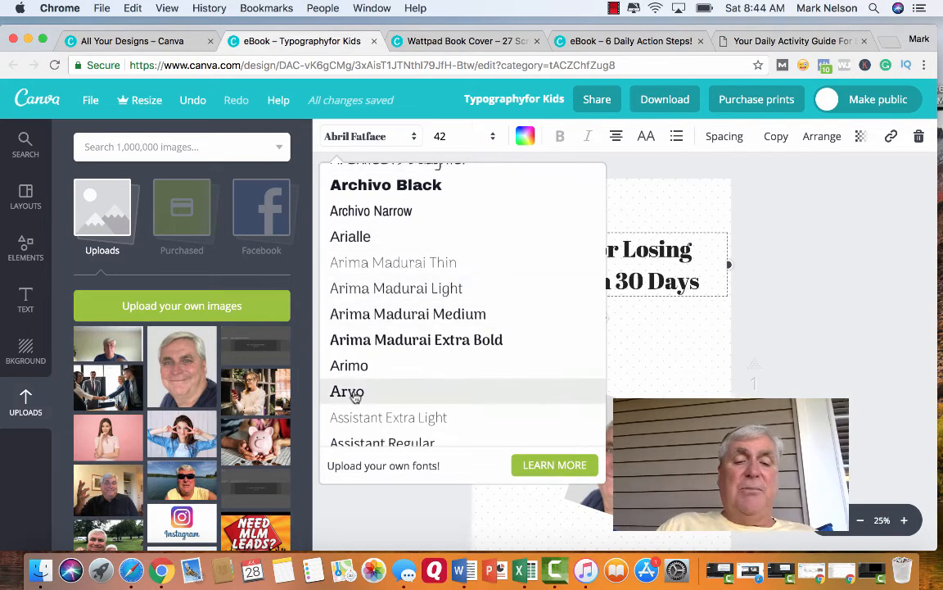
{"action": "left_click", "coordinate": [354, 393]}
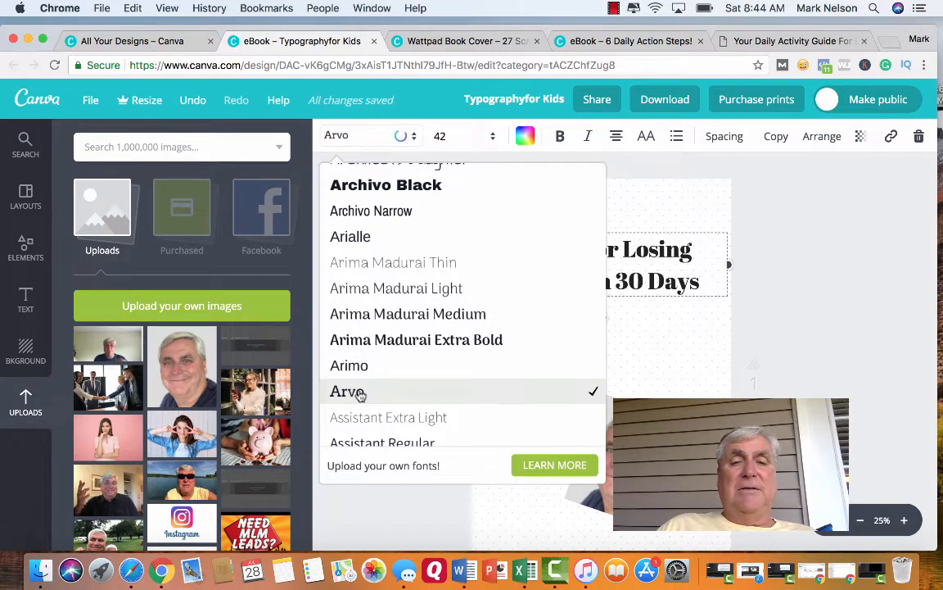
{"action": "left_click", "coordinate": [361, 394]}
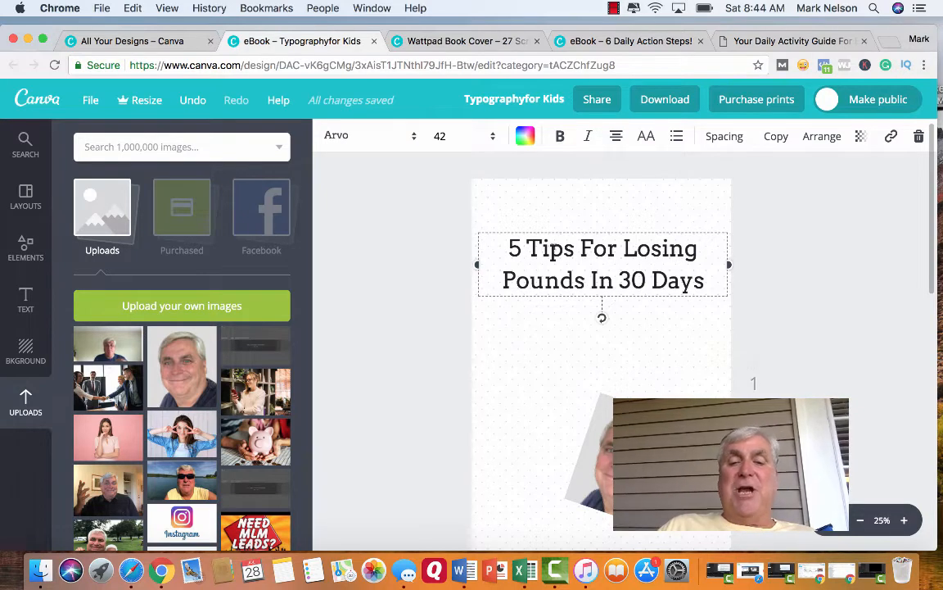
Narrow the title's text box, raise it slightly and break the text so "30 Days" sits on its own third line.
{"action": "left_click_drag", "start_coordinate": [477, 264], "coordinate": [537, 255]}
{"action": "left_click_drag", "start_coordinate": [625, 232], "coordinate": [597, 223]}
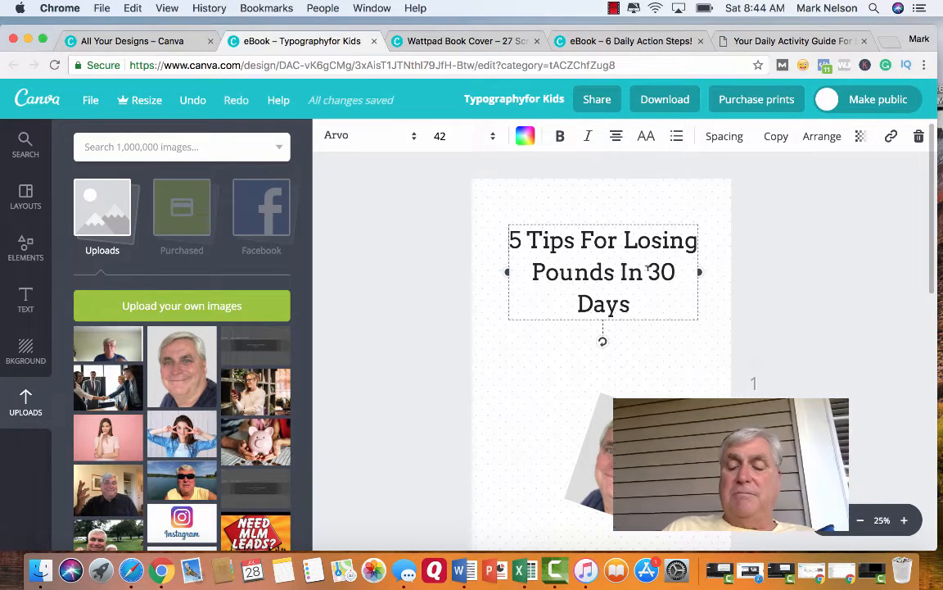
{"action": "key", "text": "Return"}
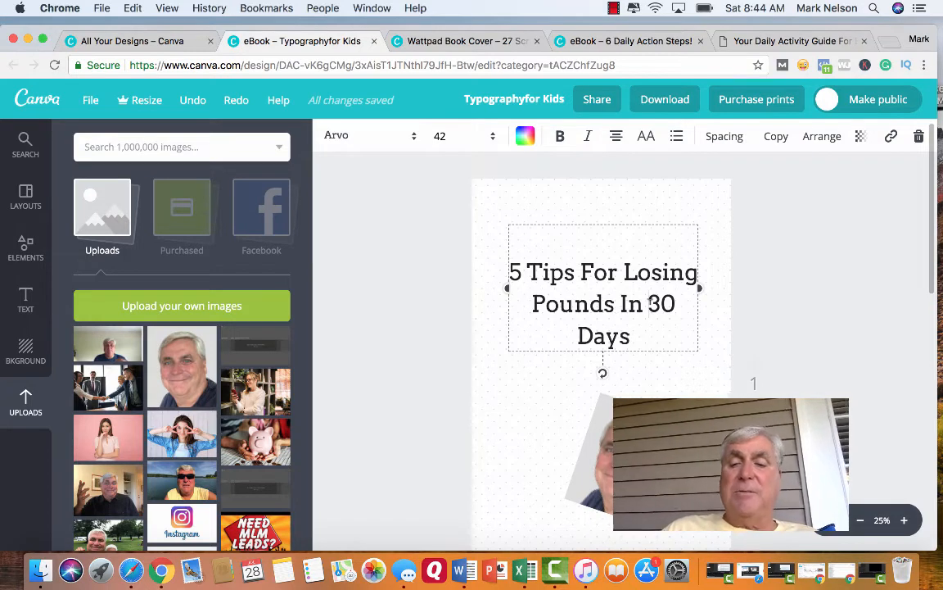
{"action": "key", "text": "Return"}
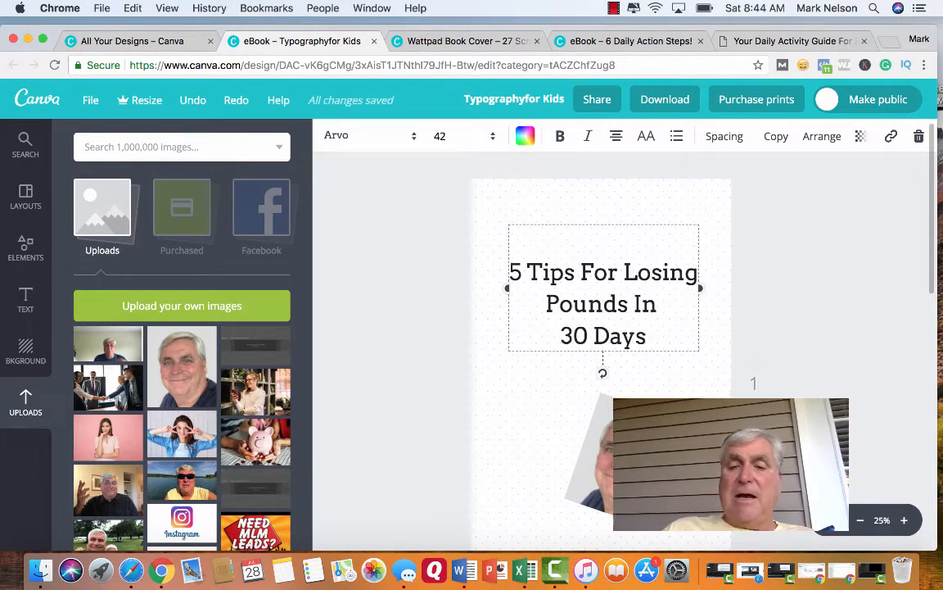
{"action": "key", "text": "BackSpace"}
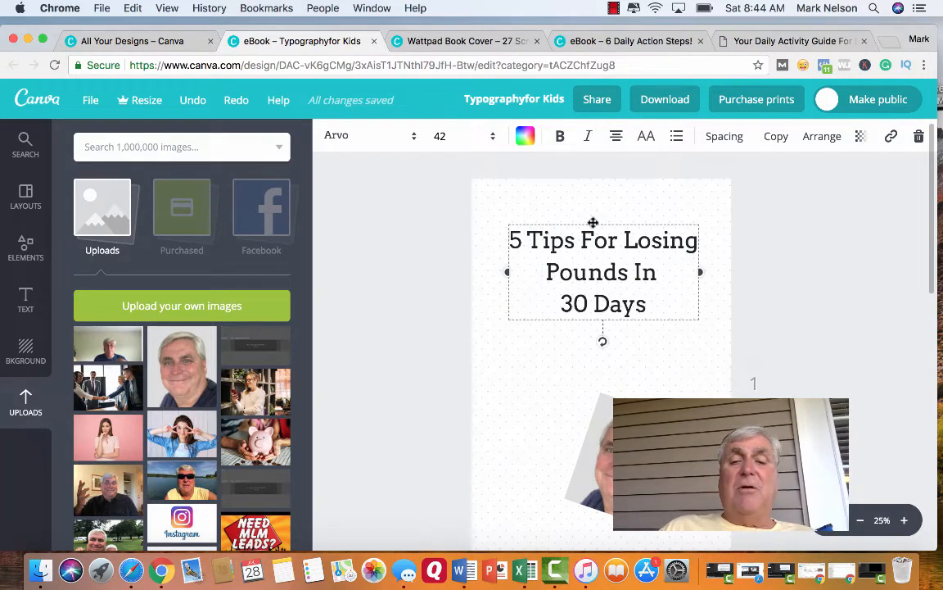
Shift the three-line title slightly up and to the right on the cover, and deselect it.
{"action": "mouse_move", "coordinate": [593, 222]}
{"action": "left_mouse_down"}
{"action": "mouse_move", "coordinate": [599, 205]}
{"action": "mouse_move", "coordinate": [600, 217]}
{"action": "left_mouse_up"}
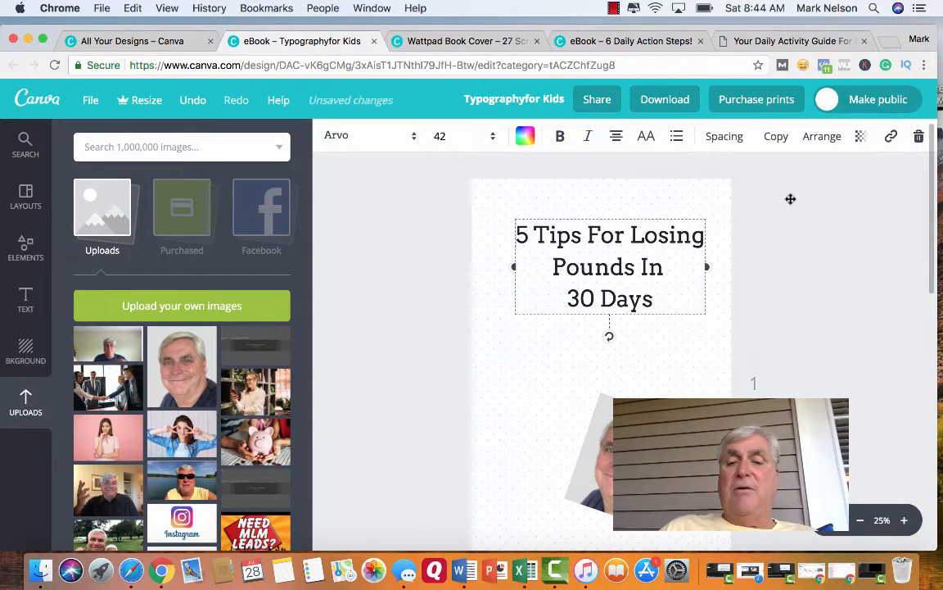
{"action": "left_click", "coordinate": [430, 366]}
{"action": "scroll", "coordinate": [396, 347], "scroll_direction": "down", "scroll_amount": 5}
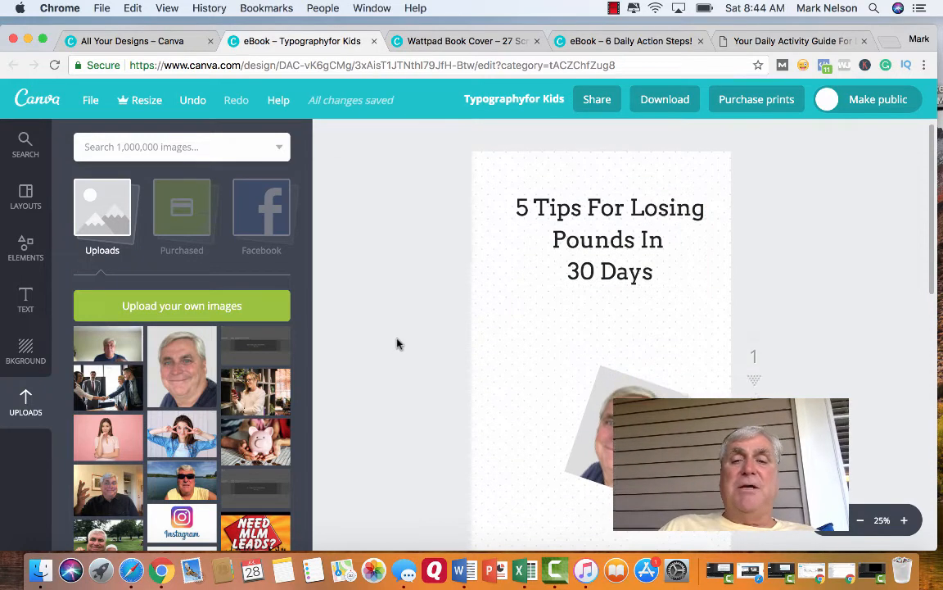
{"action": "scroll", "coordinate": [396, 344], "scroll_direction": "down", "scroll_amount": 6}
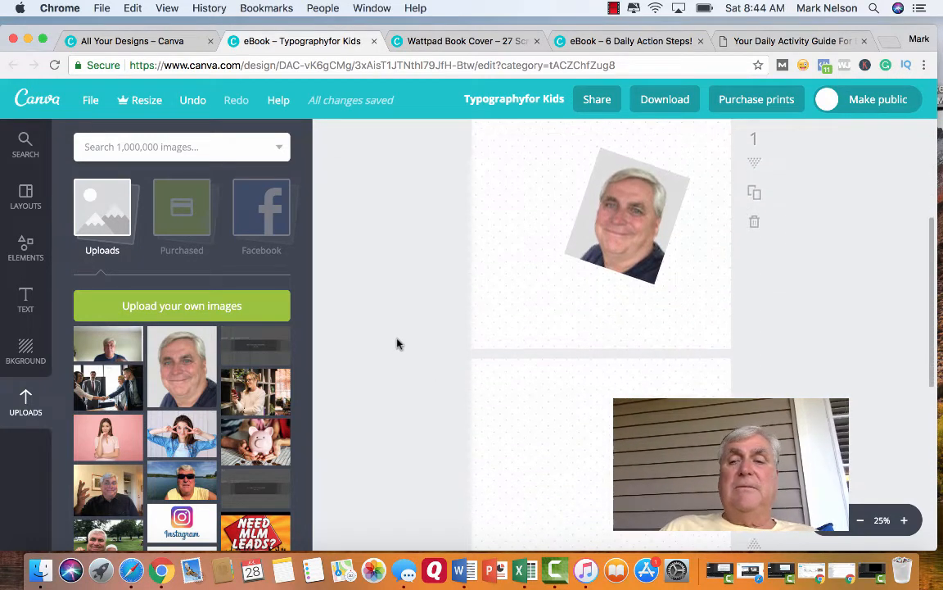
Add a heading text box and move it onto the blank second page, centred in the page's upper part.
{"action": "scroll", "coordinate": [396, 344], "scroll_direction": "down", "scroll_amount": 3}
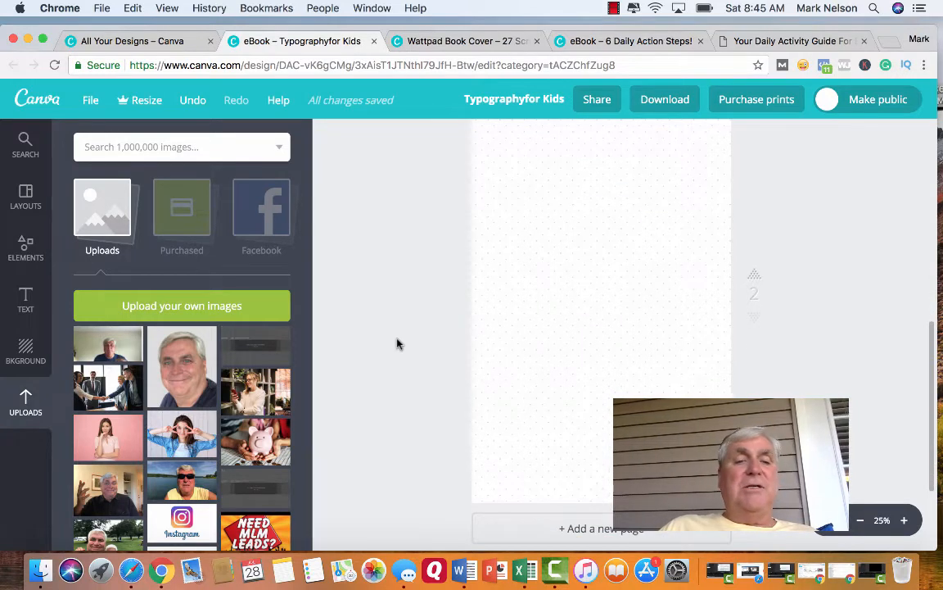
{"action": "left_click", "coordinate": [26, 303]}
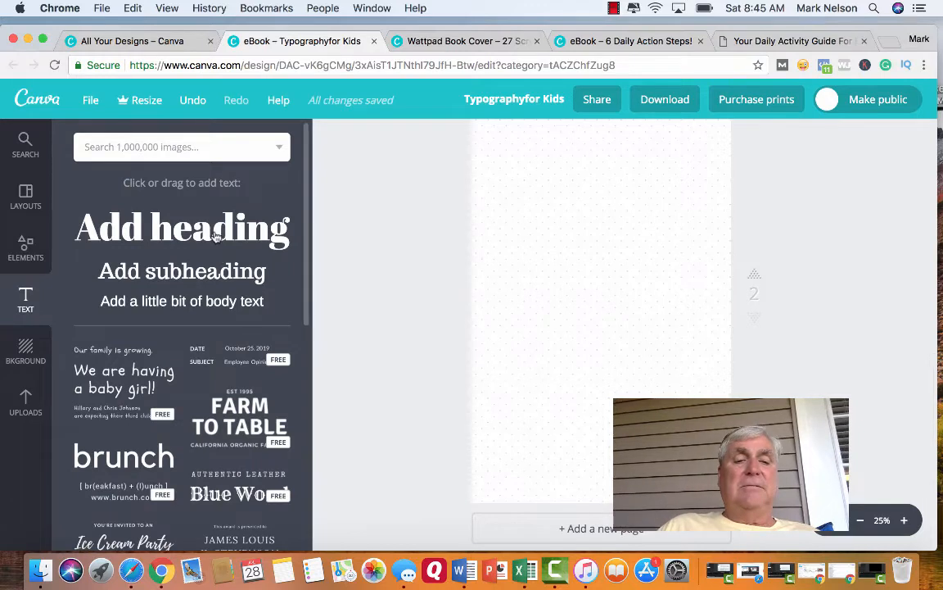
{"action": "left_click", "coordinate": [216, 233]}
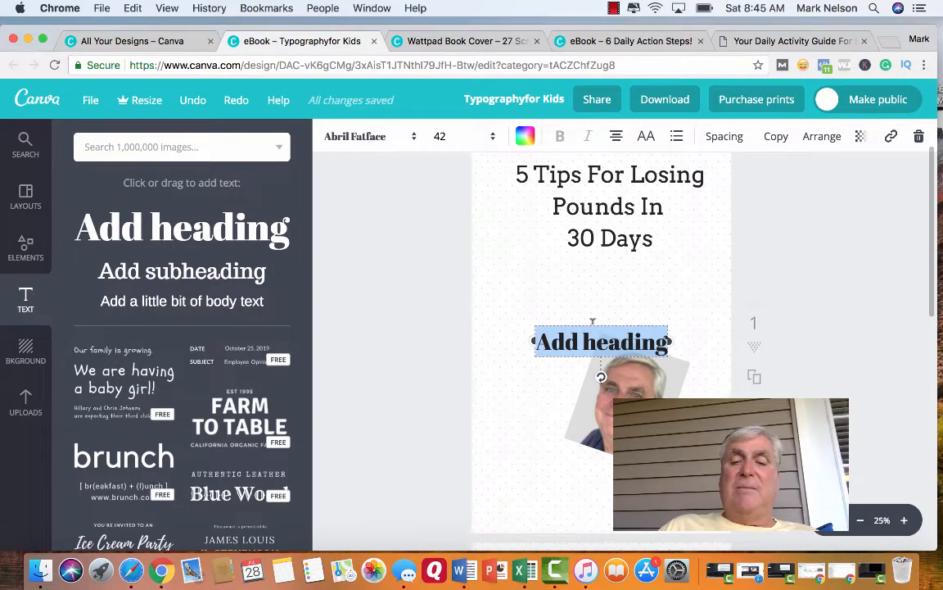
{"action": "left_click", "coordinate": [601, 321]}
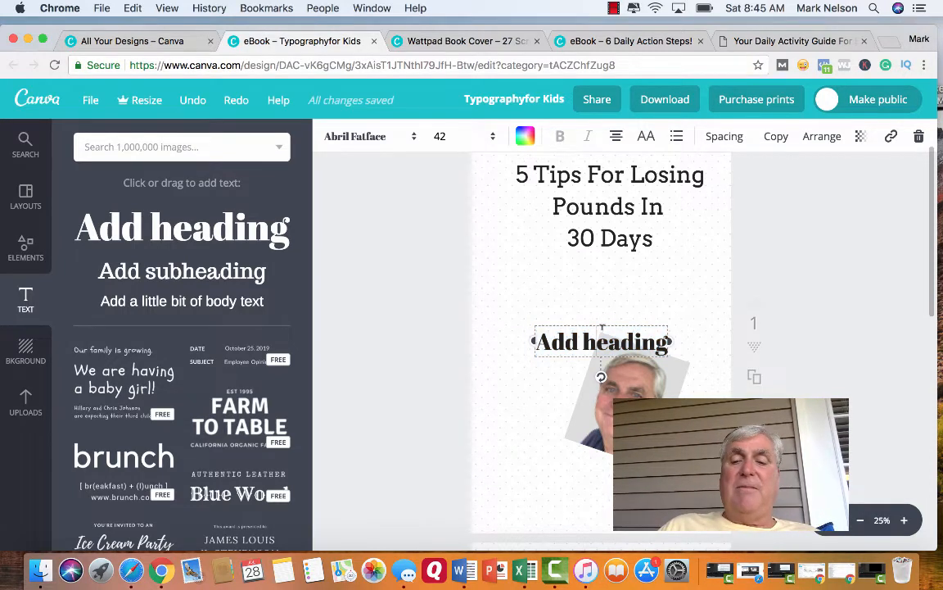
{"action": "left_click_drag", "start_coordinate": [541, 331], "coordinate": [537, 542]}
{"action": "scroll", "coordinate": [379, 440], "scroll_direction": "down", "scroll_amount": 5}
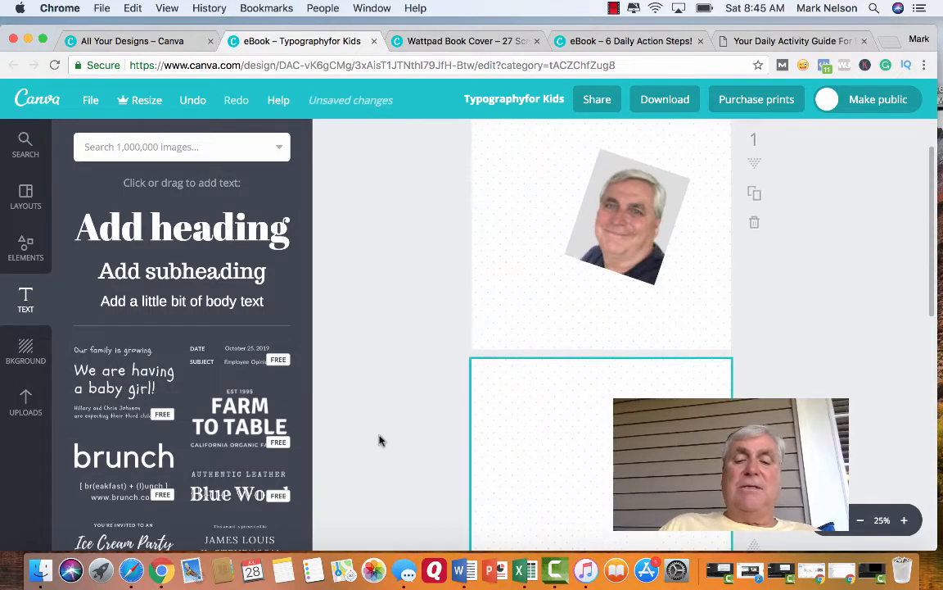
{"action": "scroll", "coordinate": [380, 441], "scroll_direction": "down", "scroll_amount": 1}
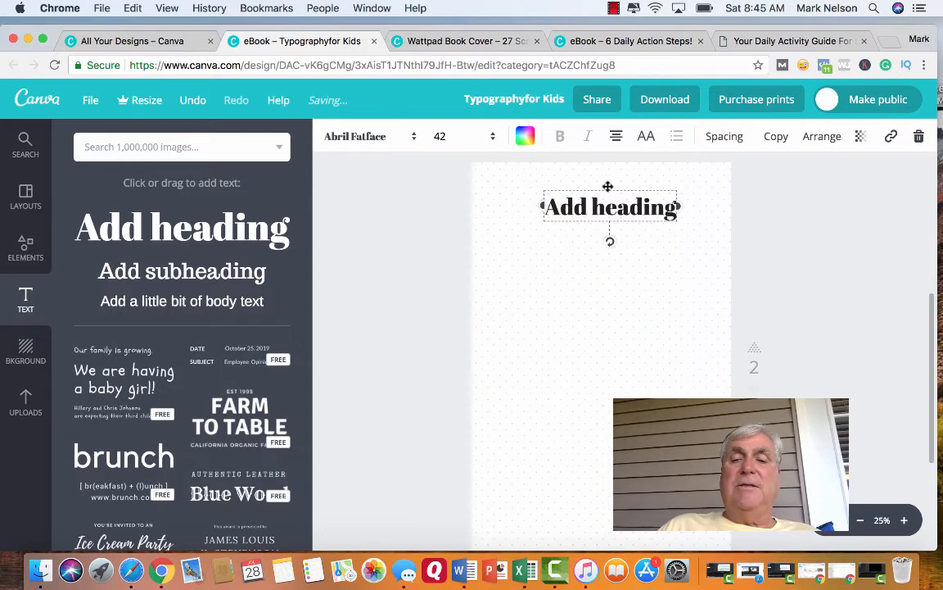
{"action": "left_click_drag", "start_coordinate": [607, 189], "coordinate": [588, 241]}
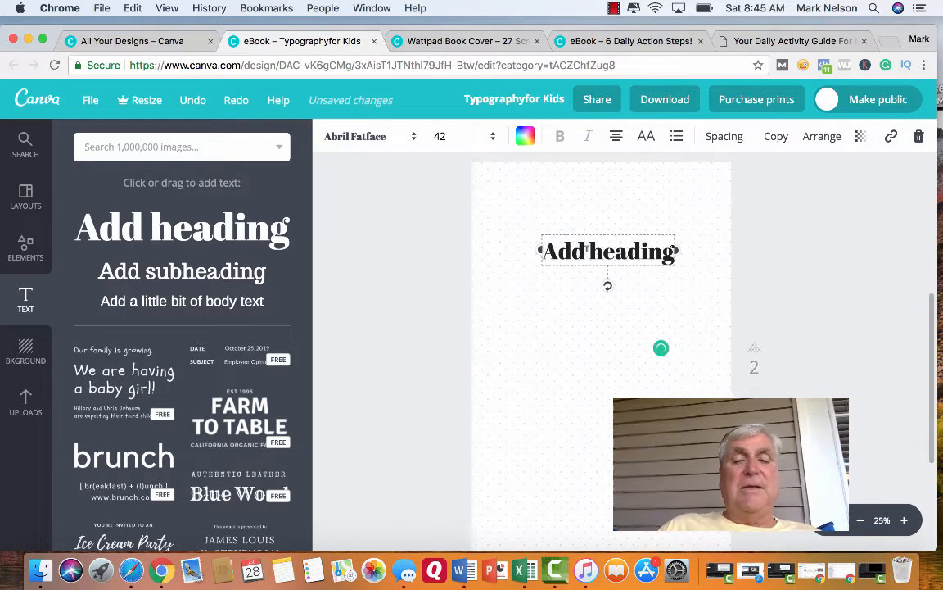
Clear all of the placeholder text from the heading on page 2.
{"action": "double_click", "coordinate": [557, 250]}
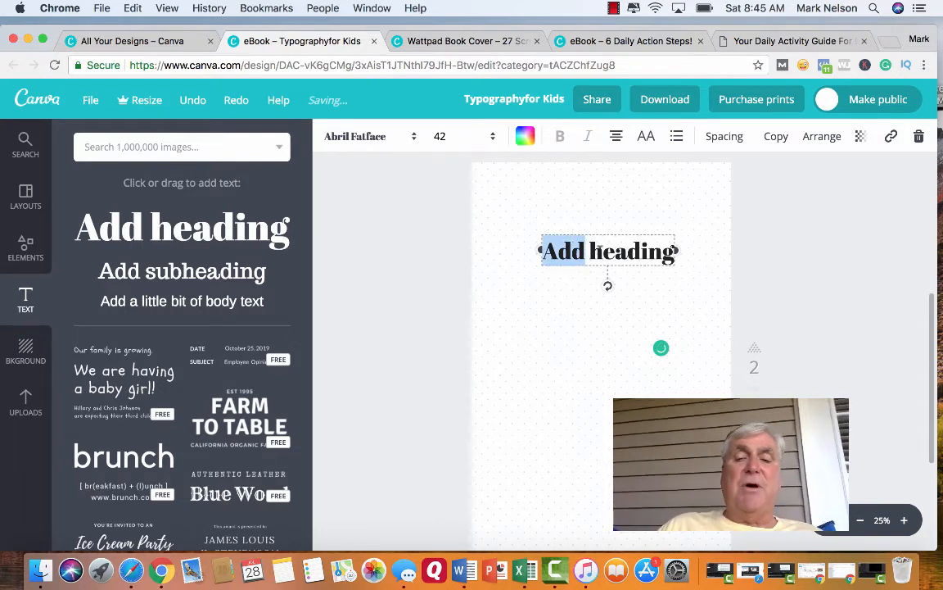
{"action": "double_click", "coordinate": [599, 249]}
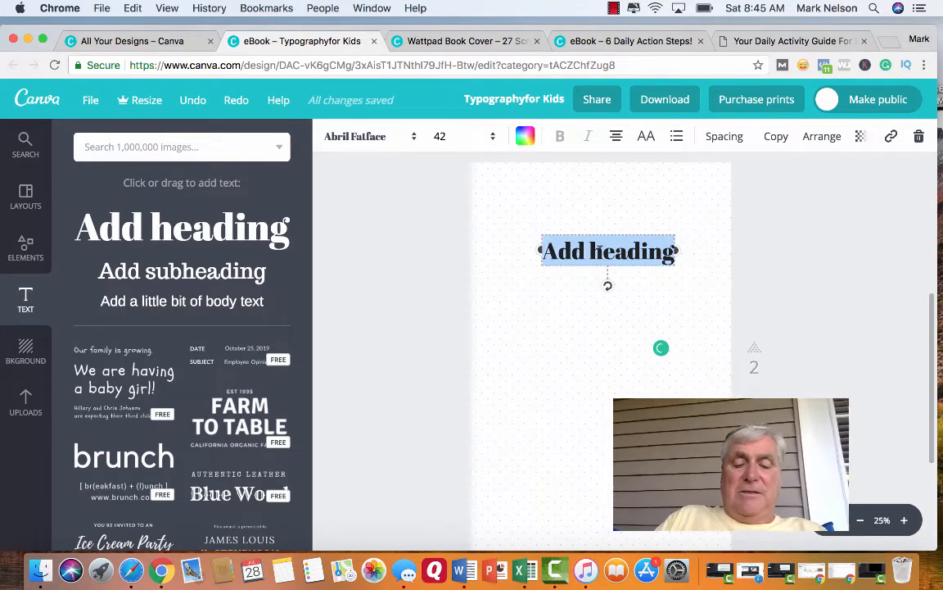
{"action": "type", "text": "The"}
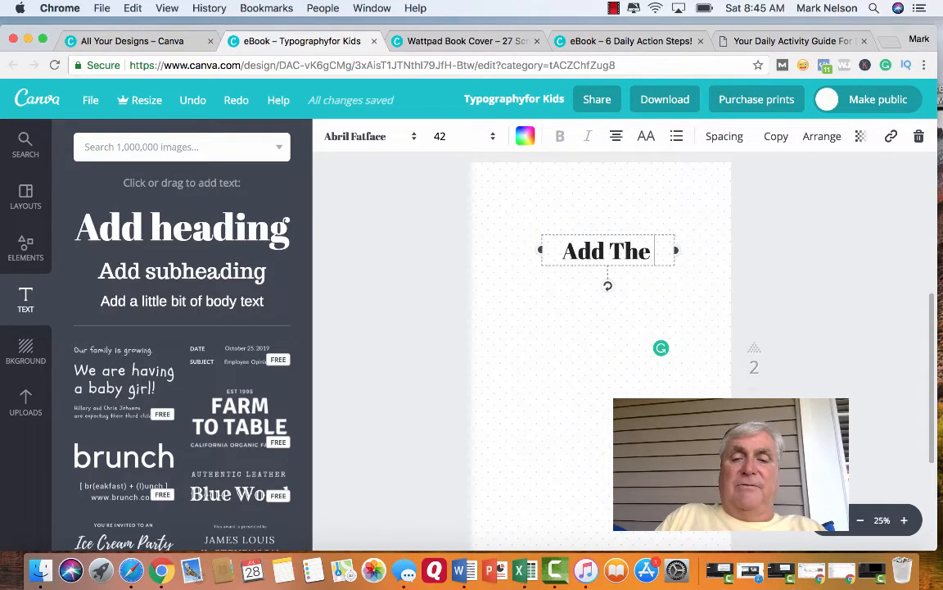
{"action": "key", "text": "BackSpace"}
{"action": "key", "text": "BackSpace"}
{"action": "key", "text": "BackSpace"}
{"action": "key", "text": "BackSpace"}
{"action": "key", "text": "BackSpace"}
{"action": "key", "text": "BackSpace"}
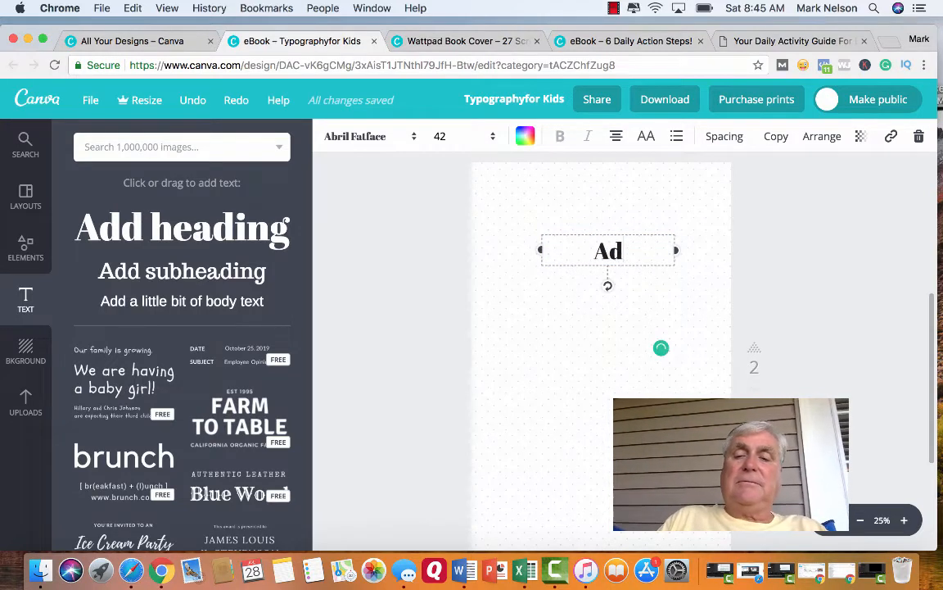
{"action": "key", "text": "BackSpace"}
{"action": "key", "text": "BackSpace"}
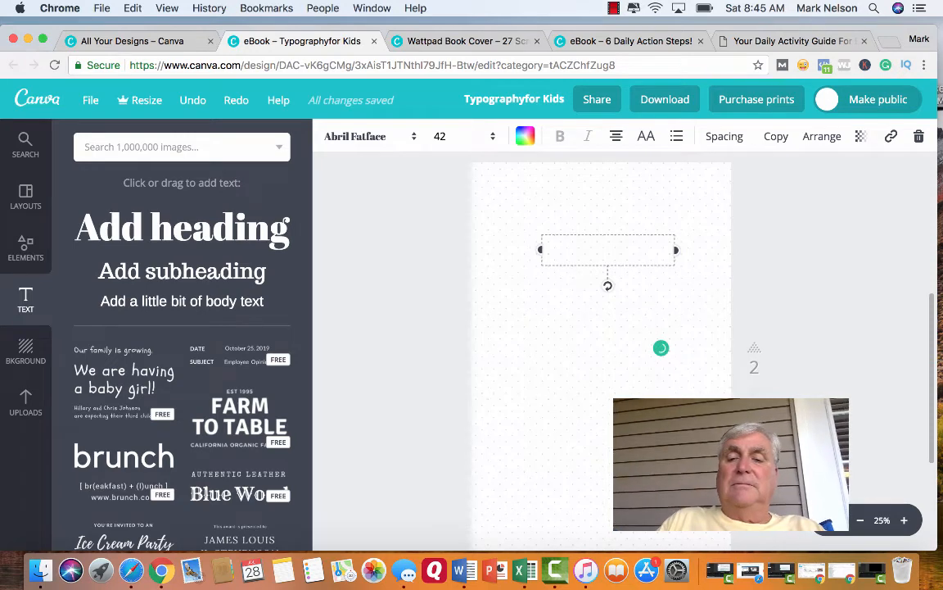
Enter "The first key to losing weight" as the heading text on page 2, correcting the typing errors.
{"action": "type", "text": "The"}
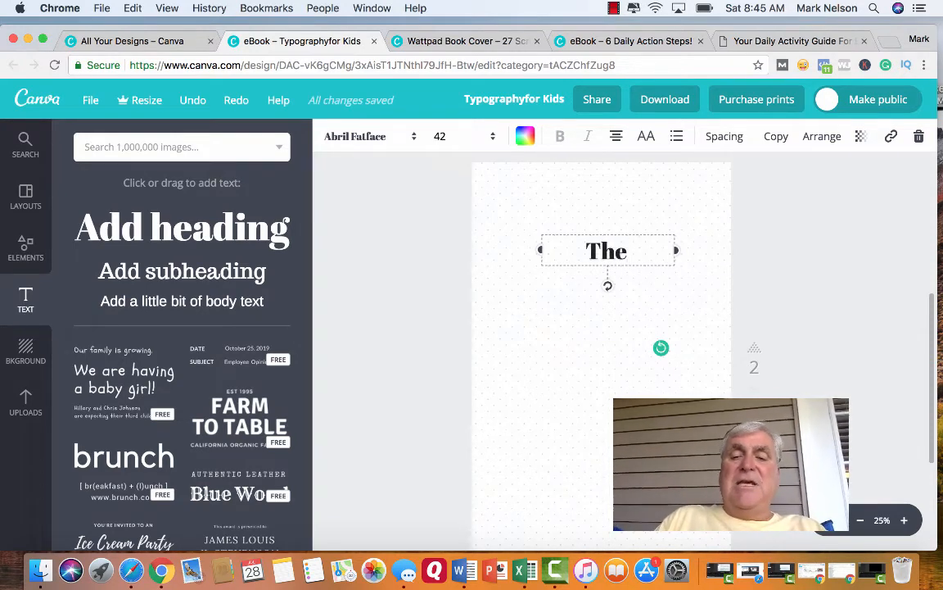
{"action": "type", "text": " first"}
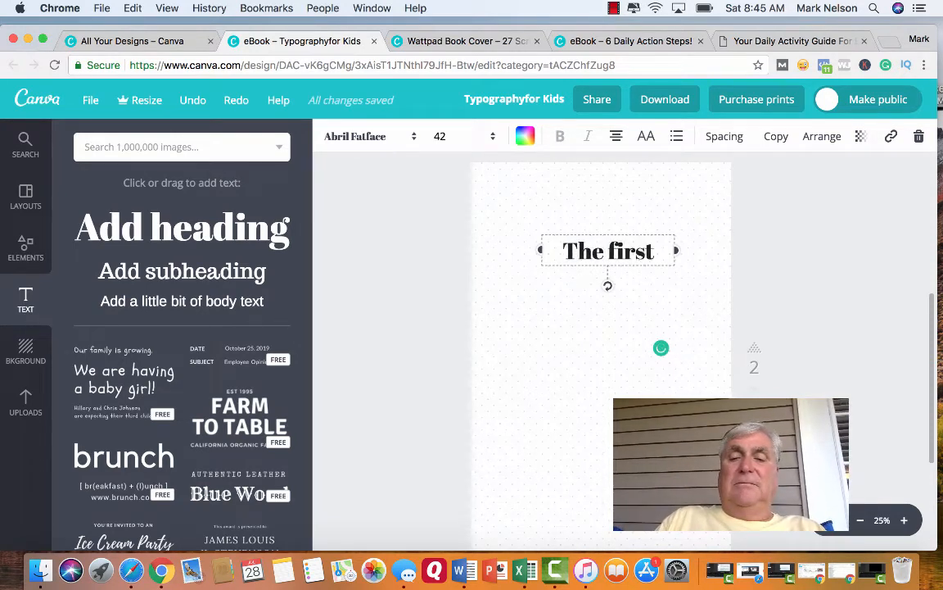
{"action": "type", "text": " ke"}
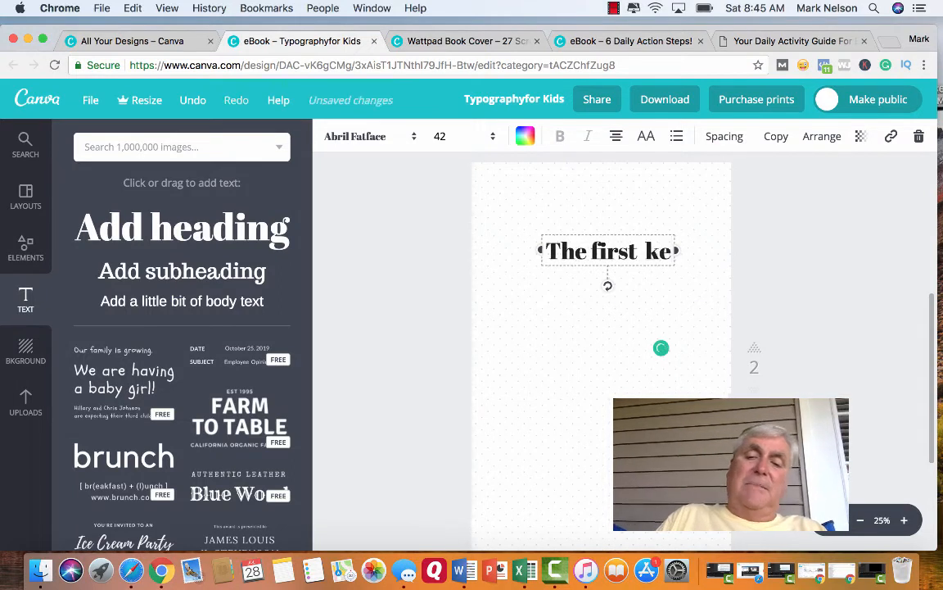
{"action": "type", "text": "y t"}
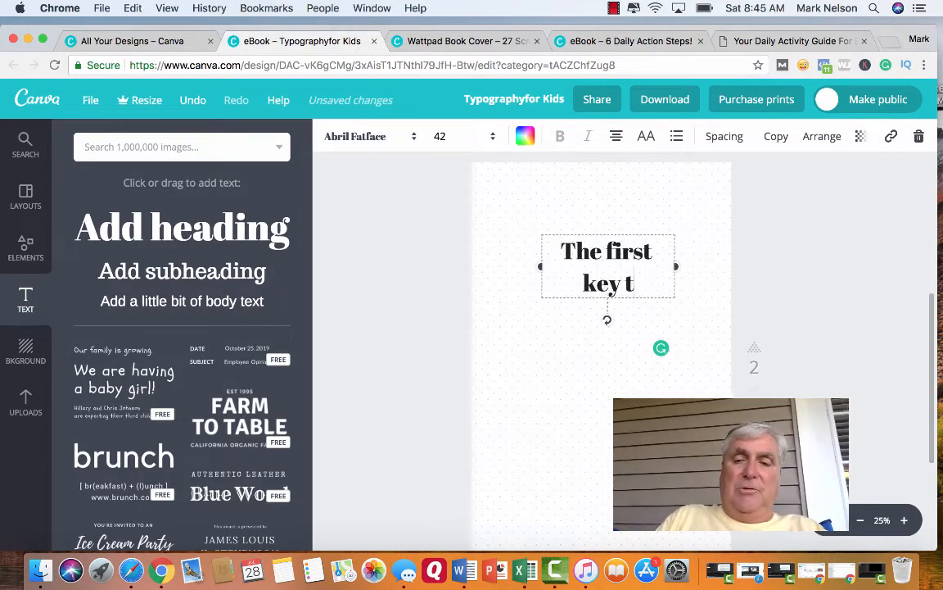
{"action": "type", "text": "o loisng"}
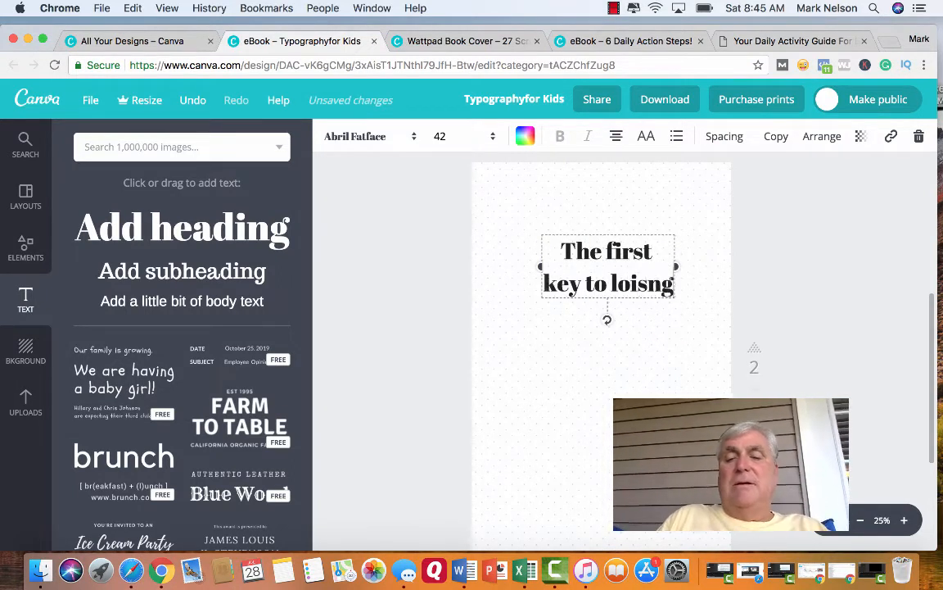
{"action": "key", "text": "BackSpace"}
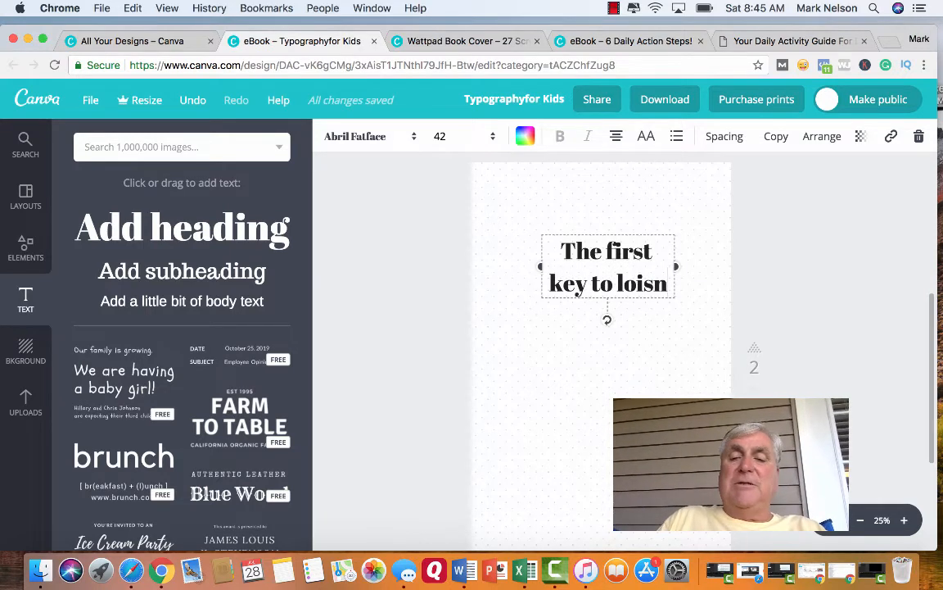
{"action": "key", "text": "BackSpace"}
{"action": "key", "text": "BackSpace"}
{"action": "key", "text": "BackSpace"}
{"action": "key", "text": "BackSpace"}
{"action": "key", "text": "BackSpace"}
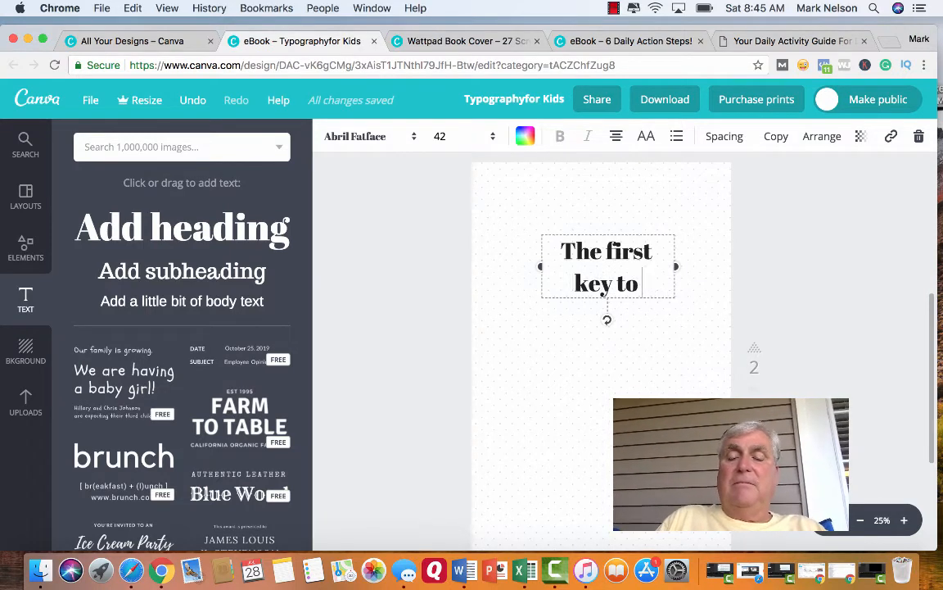
{"action": "type", "text": "osing"}
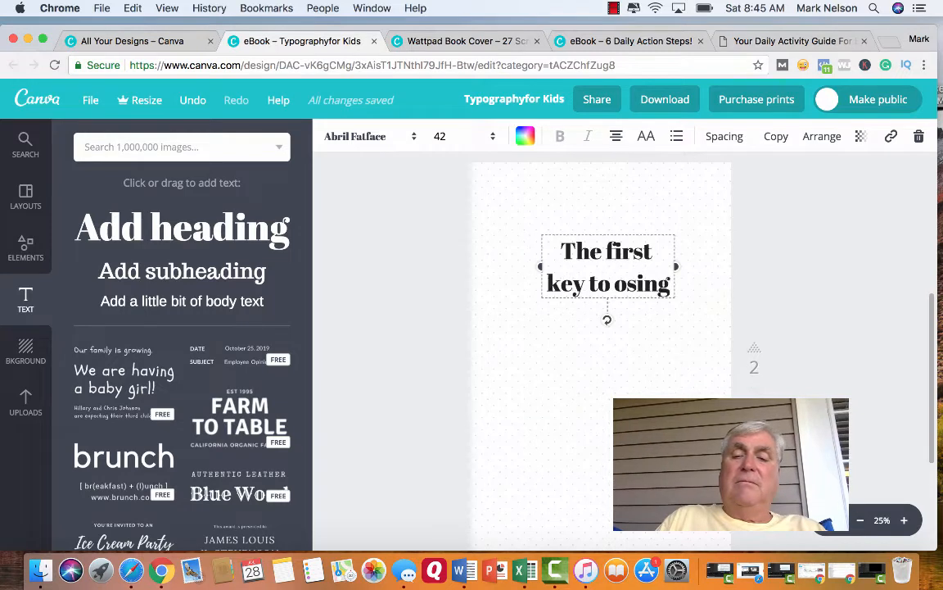
{"action": "key", "text": "BackSpace"}
{"action": "key", "text": "BackSpace"}
{"action": "key", "text": "BackSpace"}
{"action": "key", "text": "BackSpace"}
{"action": "key", "text": "BackSpace"}
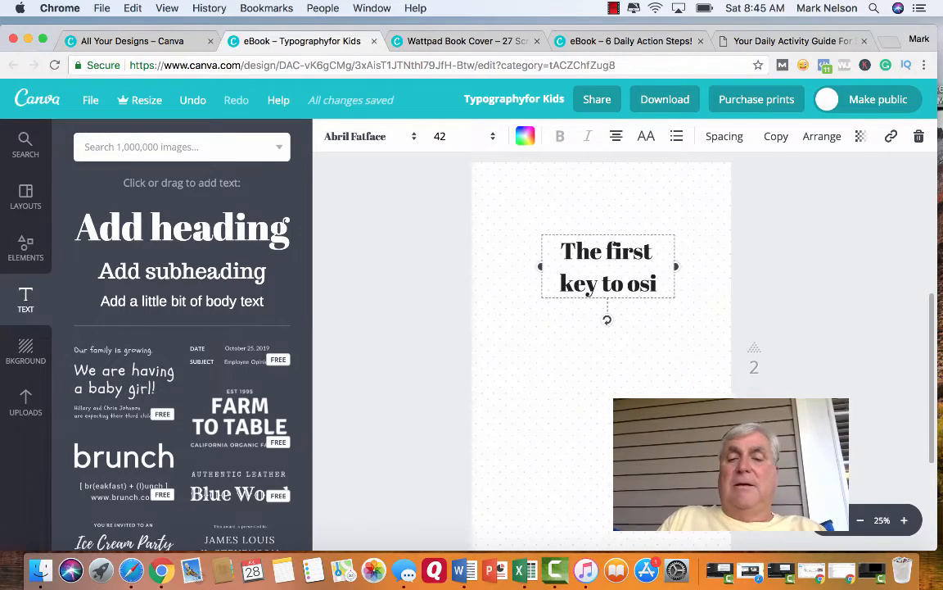
{"action": "key", "text": "BackSpace"}
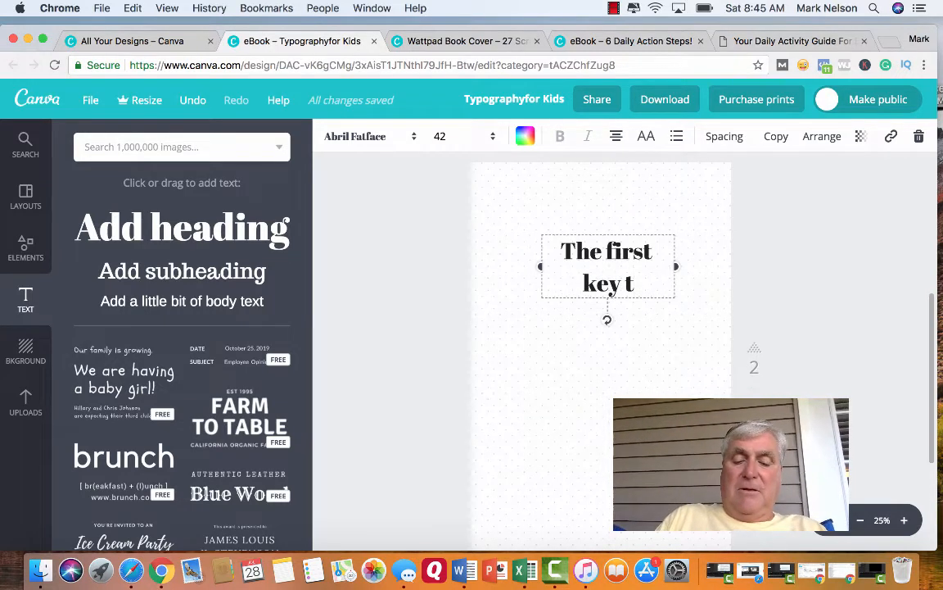
{"action": "type", "text": "losing"}
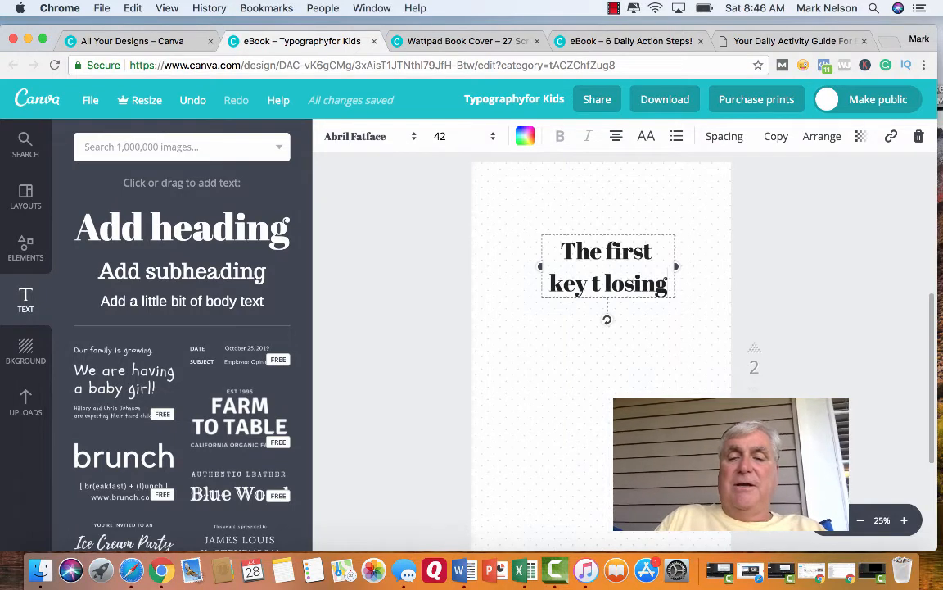
{"action": "type", "text": " weight"}
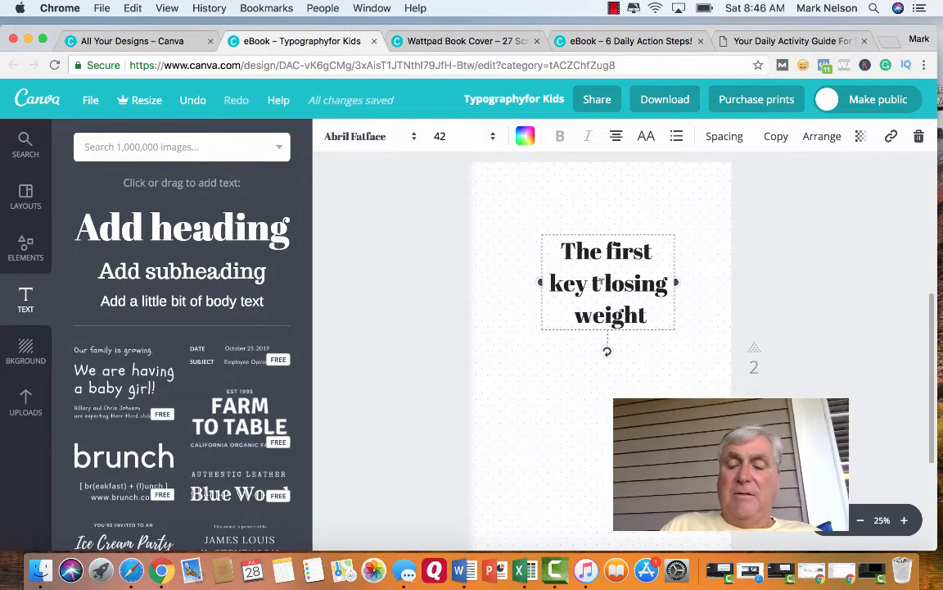
{"action": "type", "text": "o"}
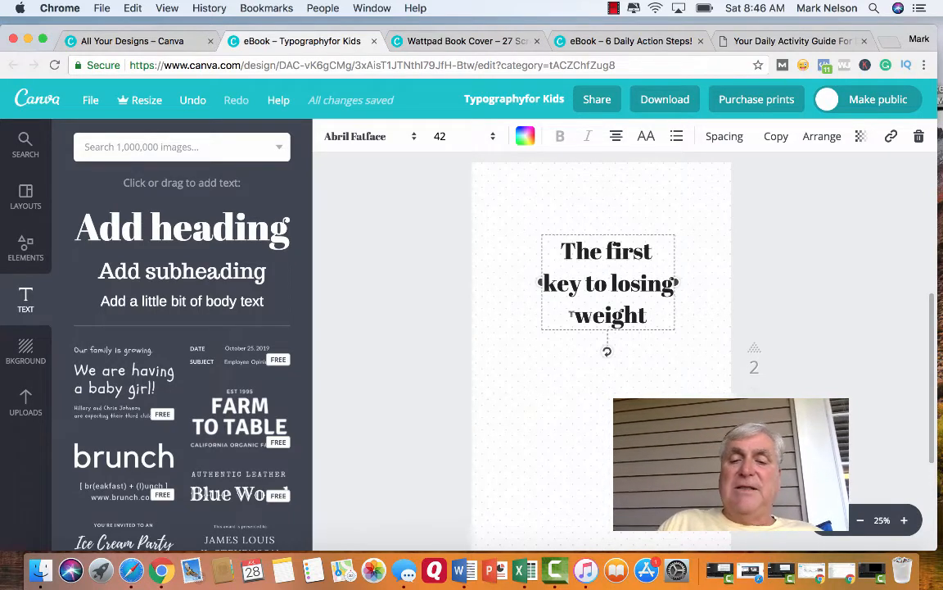
Color the word "weight" in the page 2 heading red from the default palette.
{"action": "left_click_drag", "start_coordinate": [574, 314], "coordinate": [654, 316]}
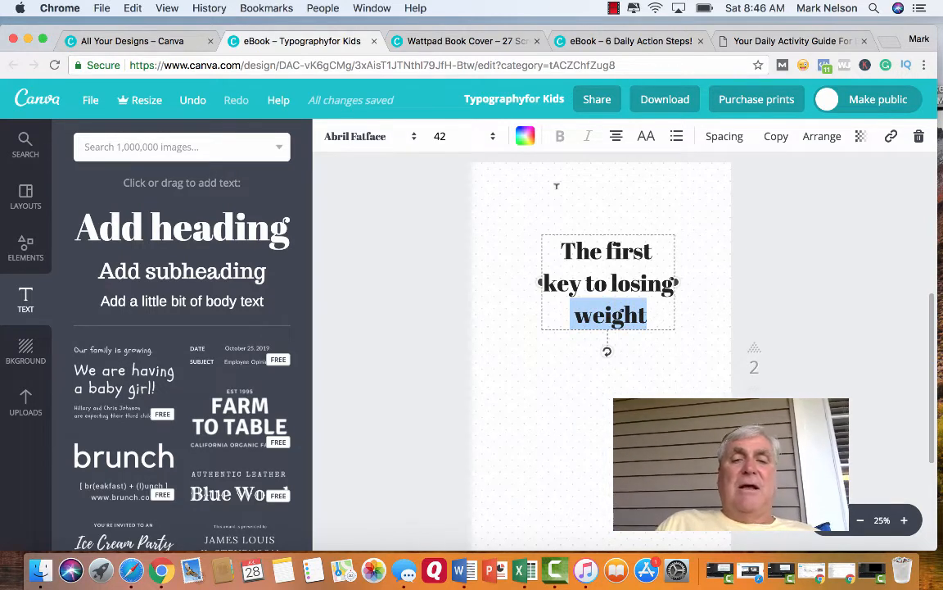
{"action": "left_click", "coordinate": [526, 137]}
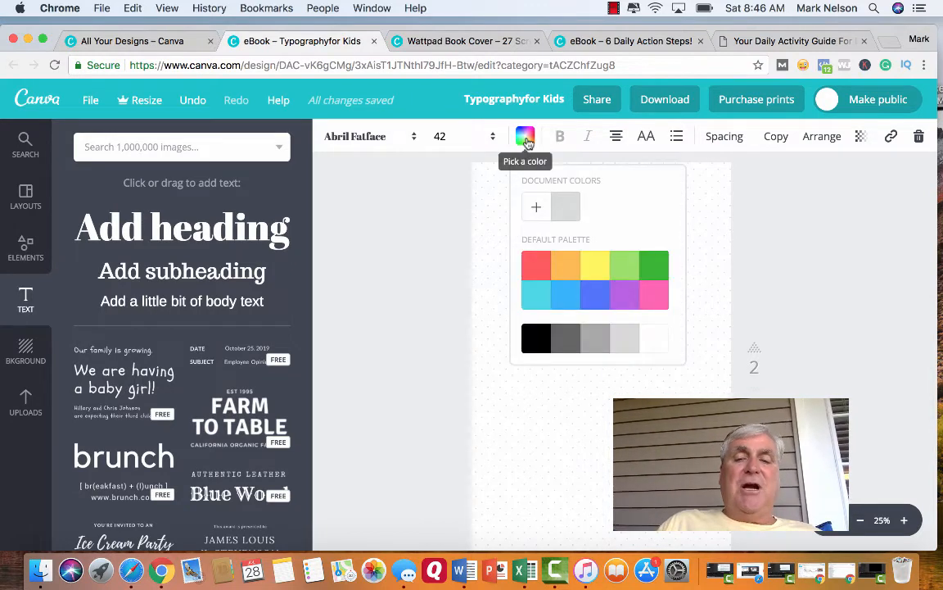
{"action": "left_click", "coordinate": [537, 264]}
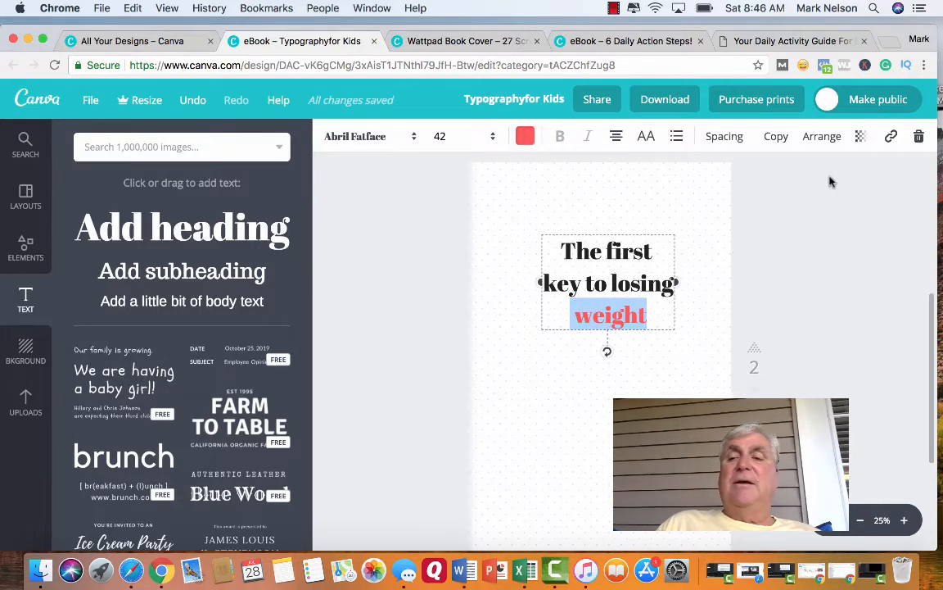
Add a hyperlink from the page 2 heading text to the author's website URL and apply it.
{"action": "left_click", "coordinate": [892, 137]}
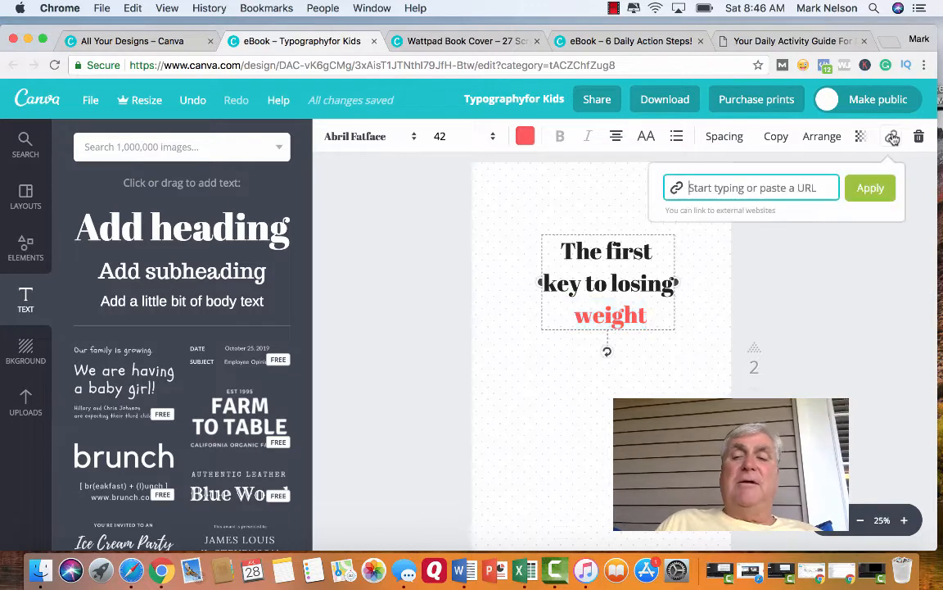
{"action": "type", "text": "h"}
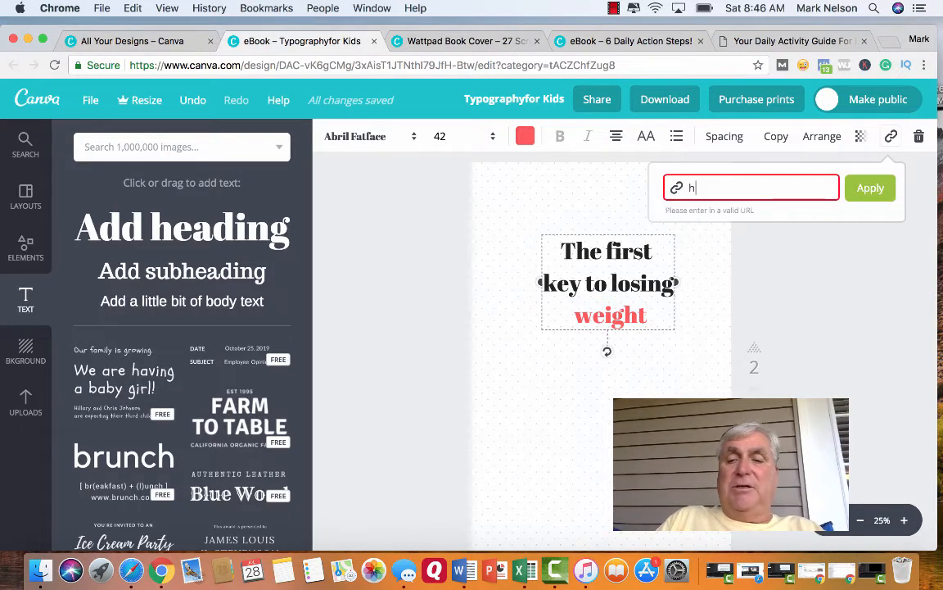
{"action": "type", "text": "ttp:"}
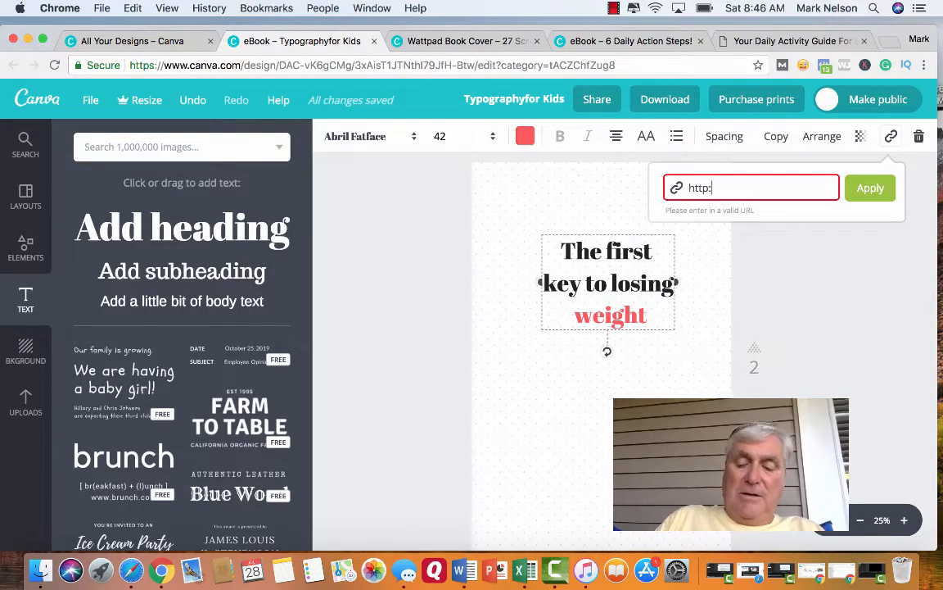
{"action": "type", "text": "//marknel"}
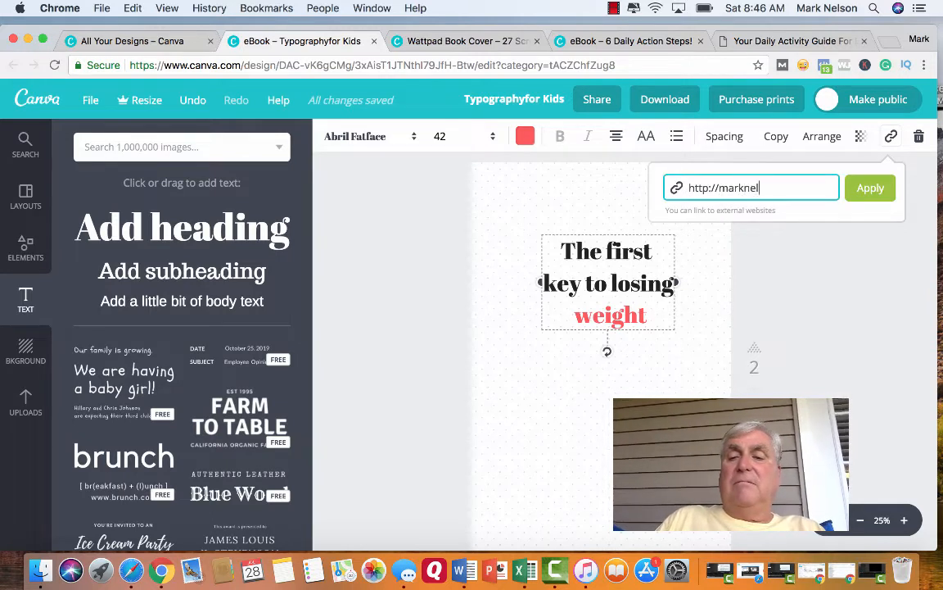
{"action": "type", "text": "sononline.com"}
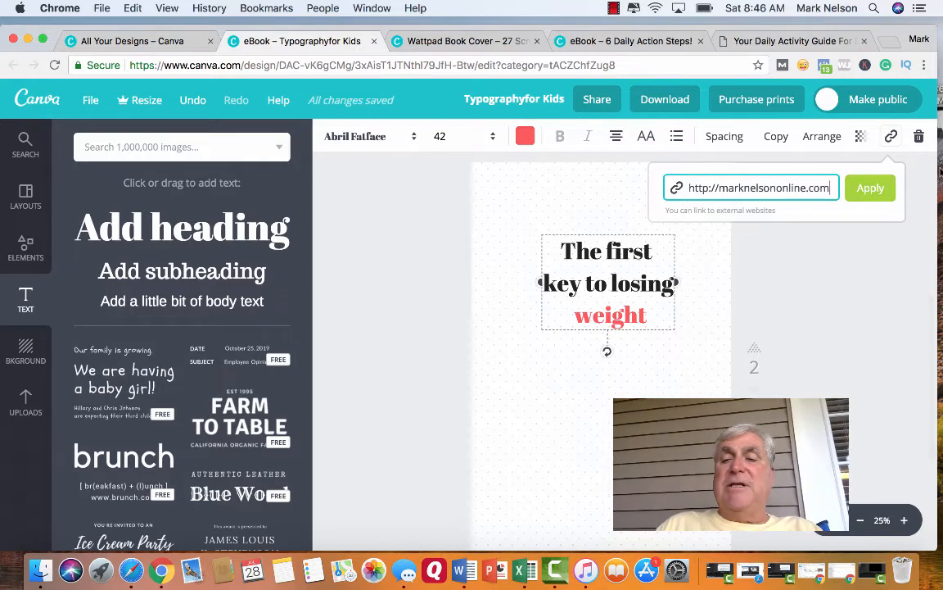
{"action": "left_click", "coordinate": [868, 188]}
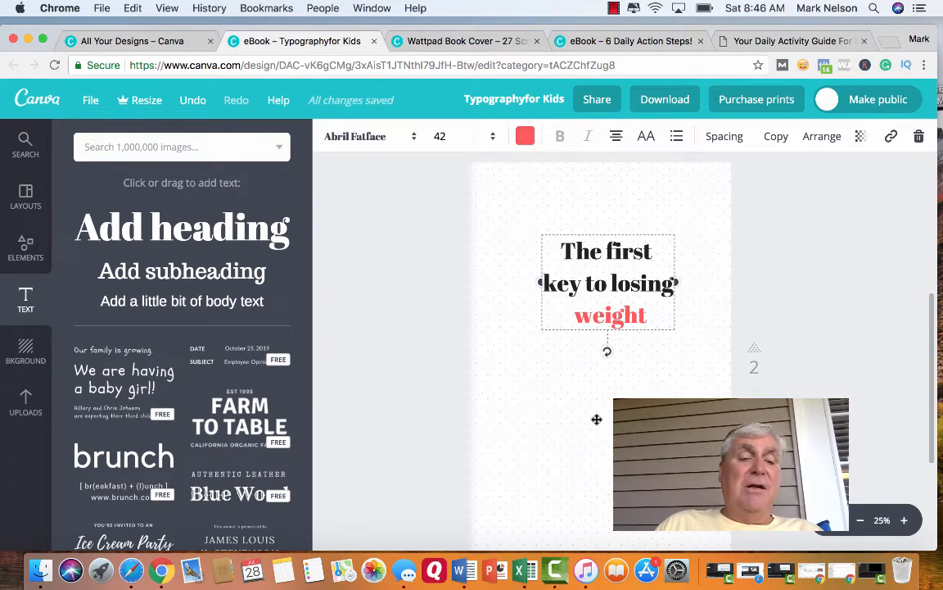
{"action": "left_click", "coordinate": [26, 414]}
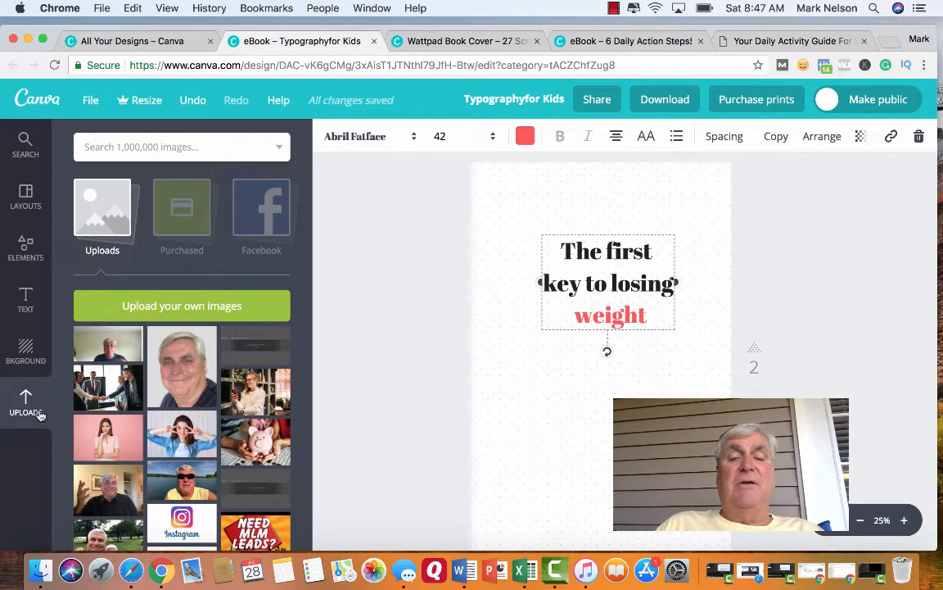
{"action": "left_click", "coordinate": [508, 98]}
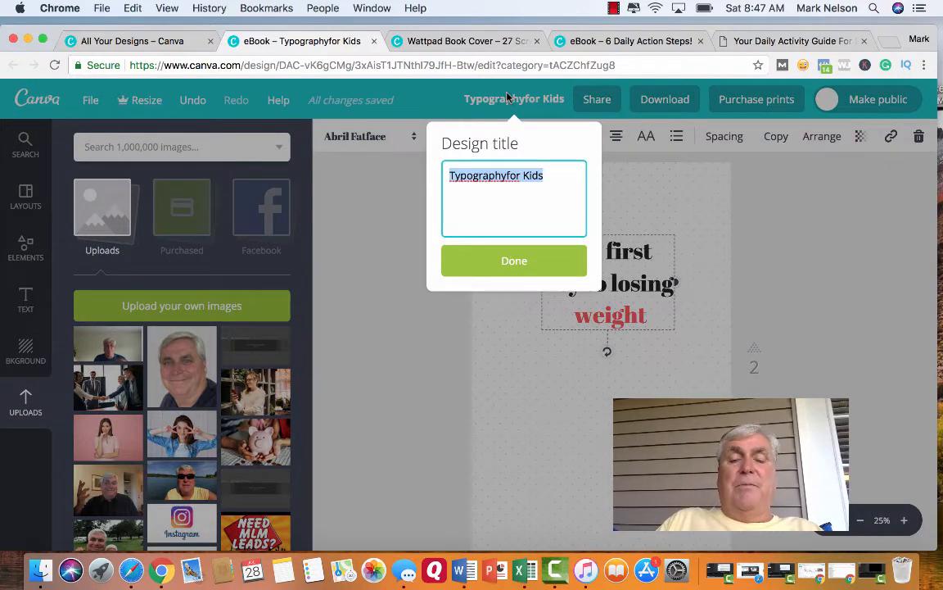
{"action": "left_click", "coordinate": [375, 243]}
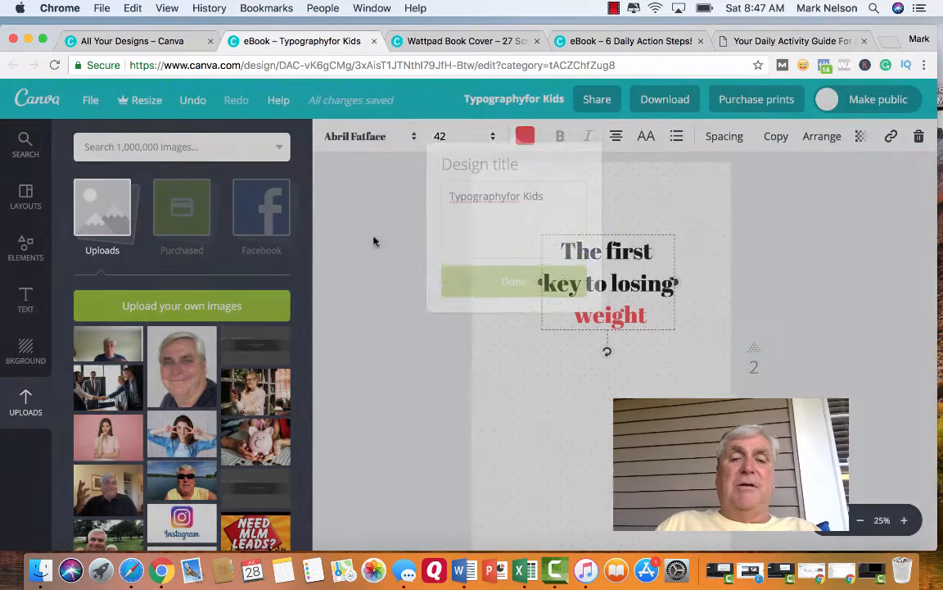
Rename the design with the author's first name in possessive form followed by "Trainging Ebook".
{"action": "left_click", "coordinate": [499, 102]}
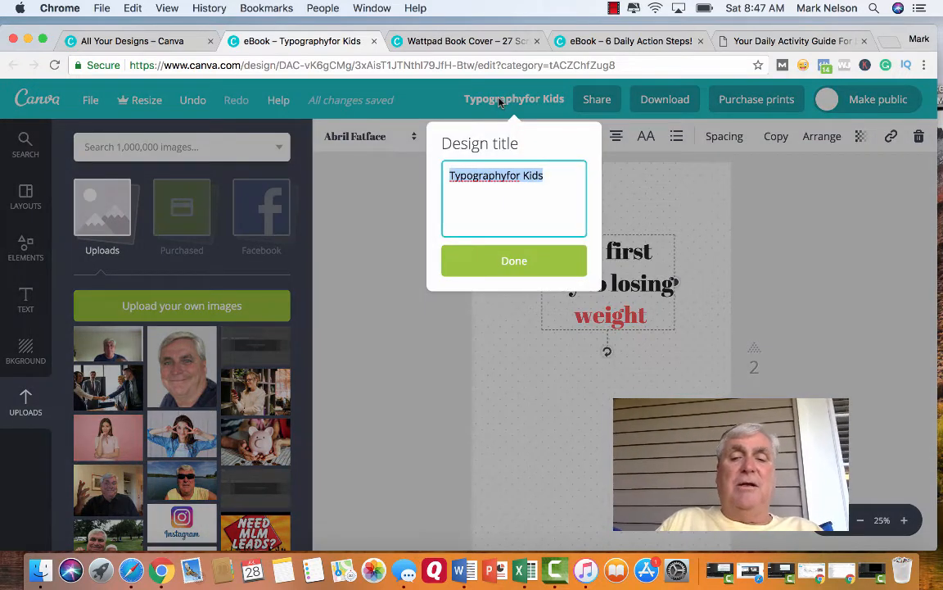
{"action": "type", "text": "Mark"}
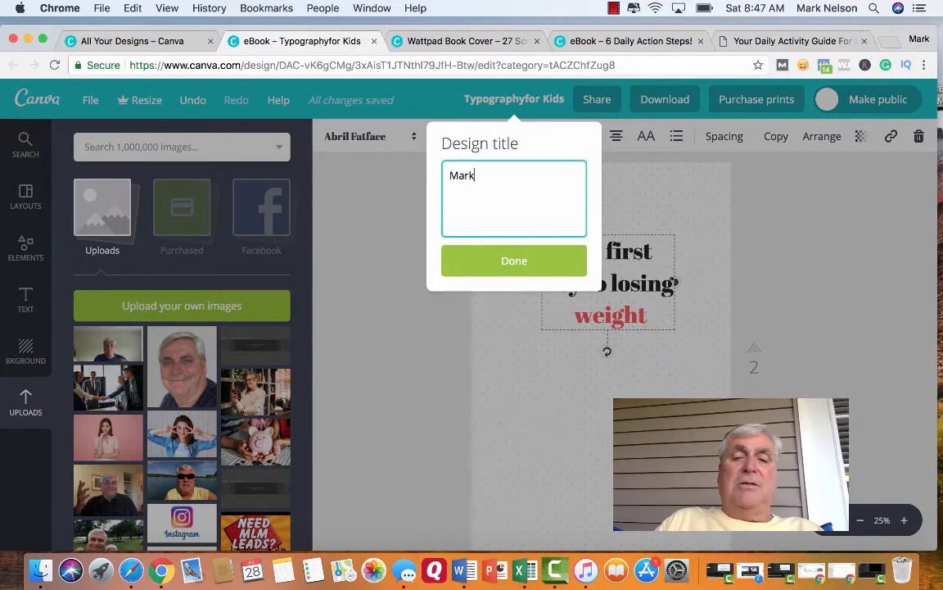
{"action": "type", "text": "'s Tria"}
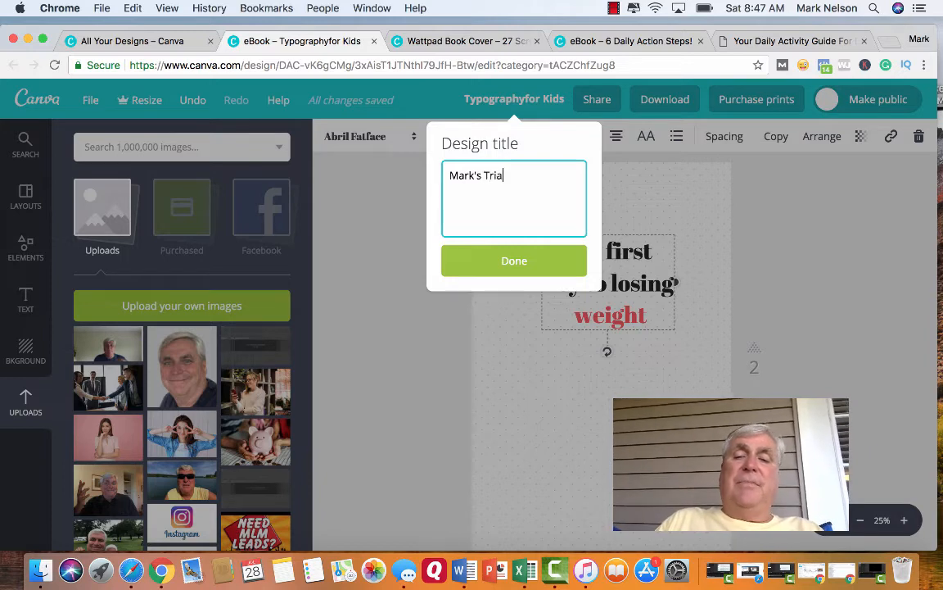
{"action": "key", "text": "BackSpace"}
{"action": "key", "text": "BackSpace"}
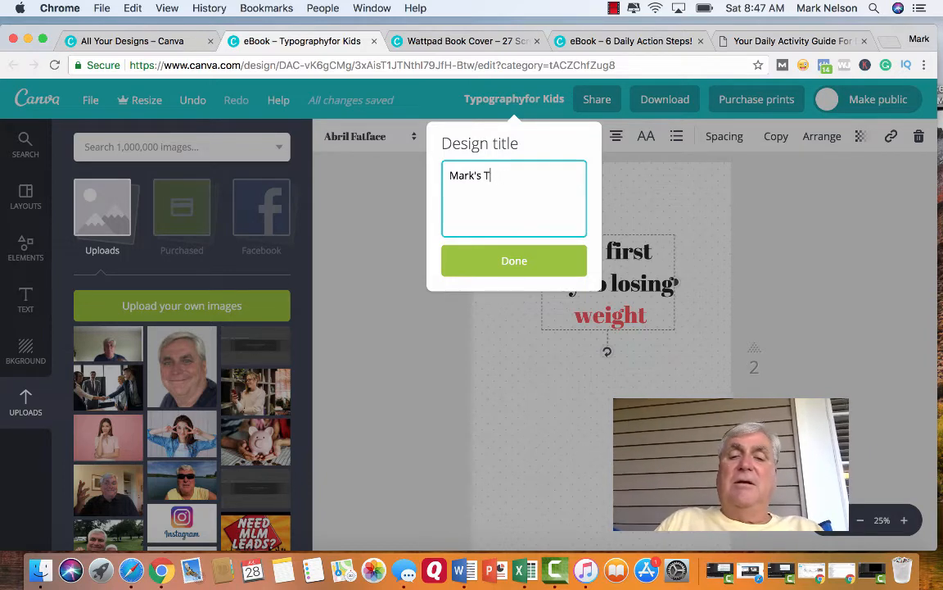
{"action": "type", "text": "raingin "}
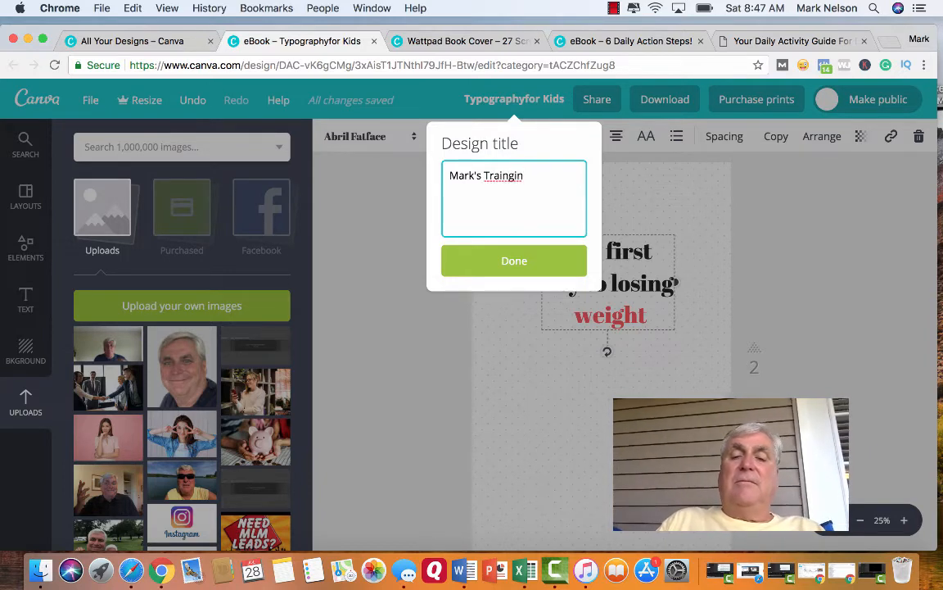
{"action": "type", "text": "g E"}
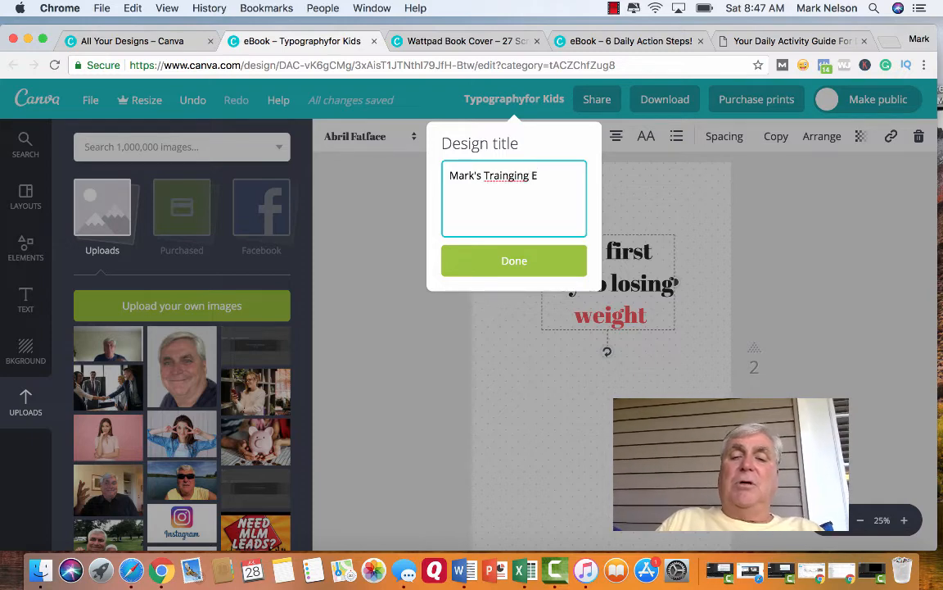
{"action": "type", "text": "bokk"}
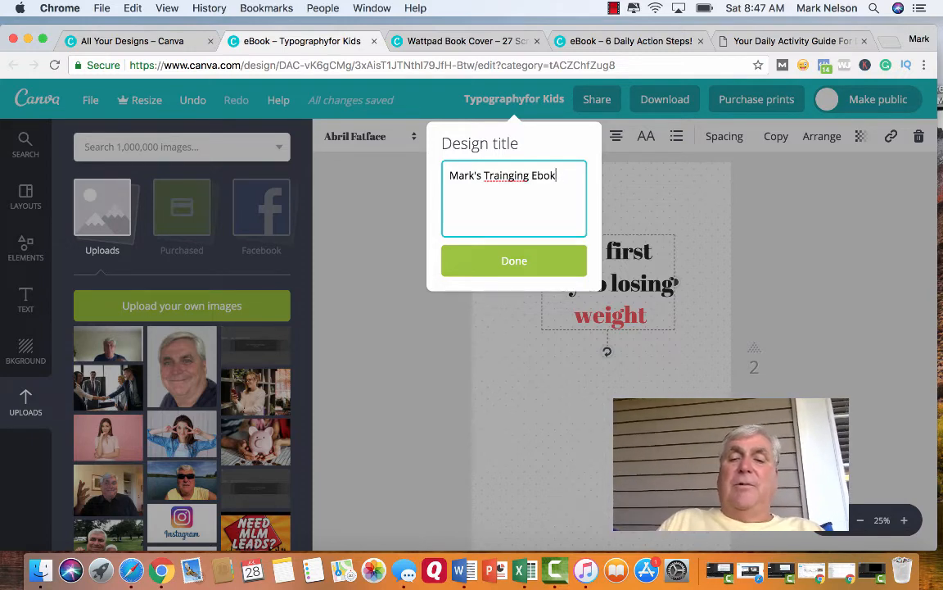
{"action": "key", "text": "BackSpace"}
{"action": "type", "text": "ok"}
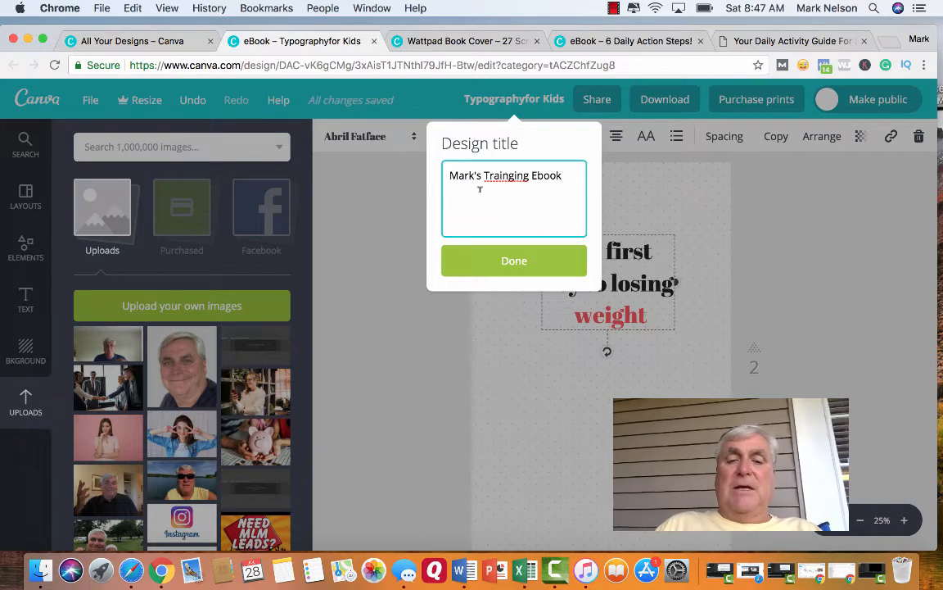
{"action": "left_click", "coordinate": [508, 261]}
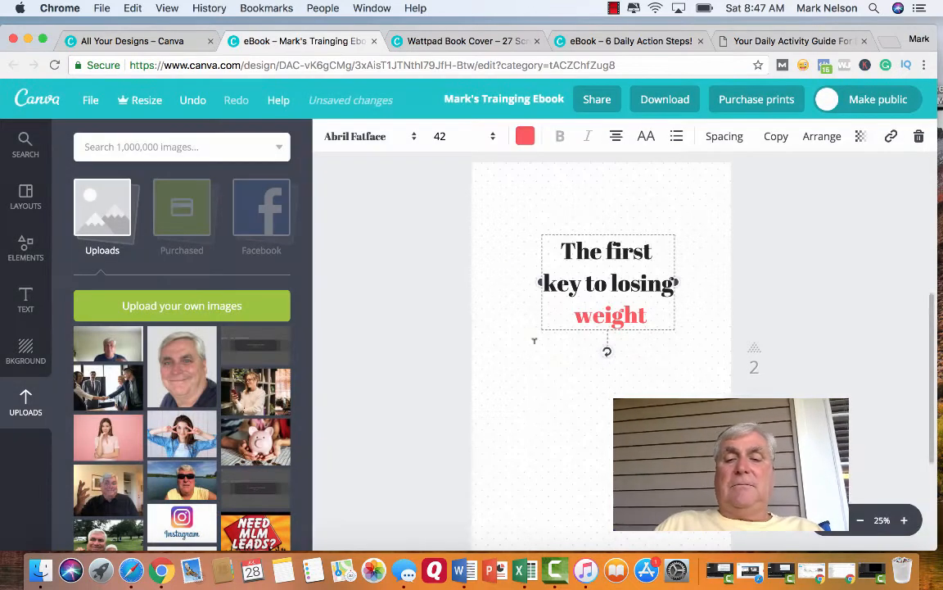
Deselect everything on page 2 and download all pages of the eBook as PDF - Standard.
{"action": "left_click", "coordinate": [523, 366]}
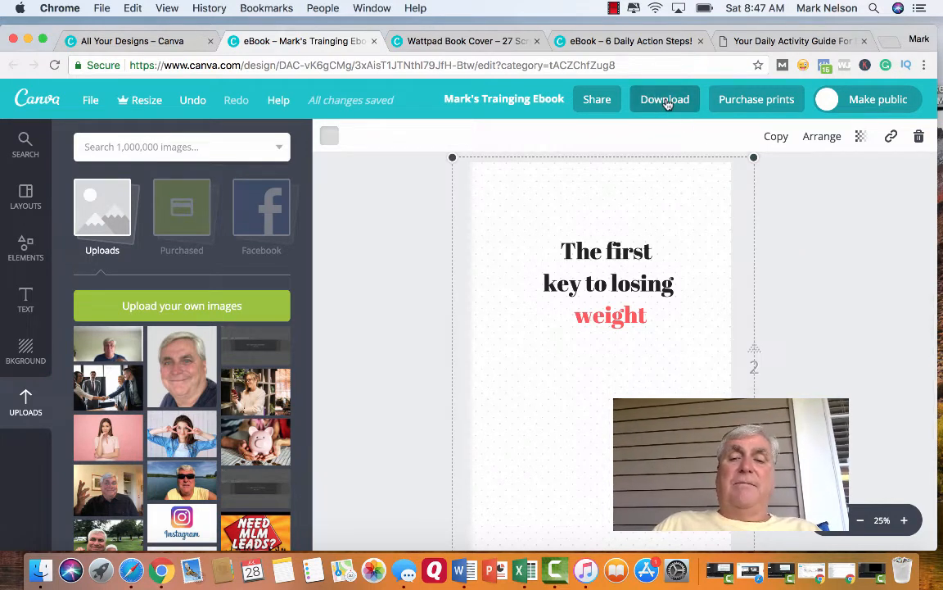
{"action": "left_click", "coordinate": [800, 215]}
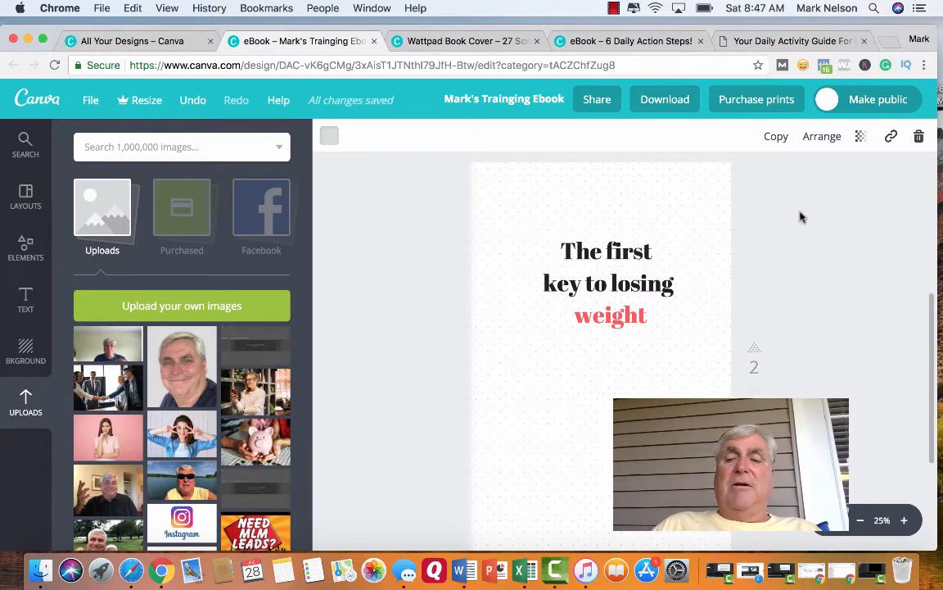
{"action": "left_click", "coordinate": [670, 102]}
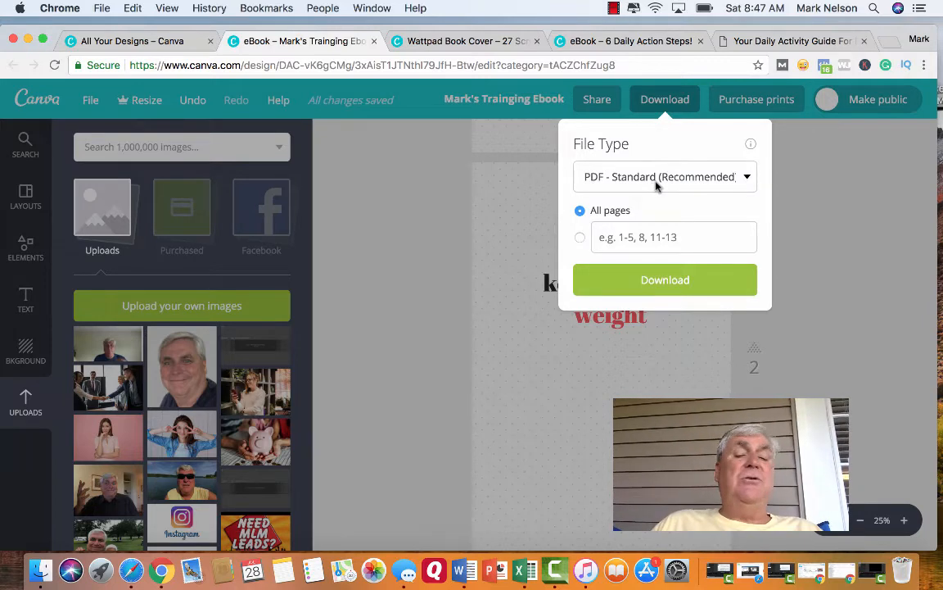
{"action": "left_click", "coordinate": [660, 282]}
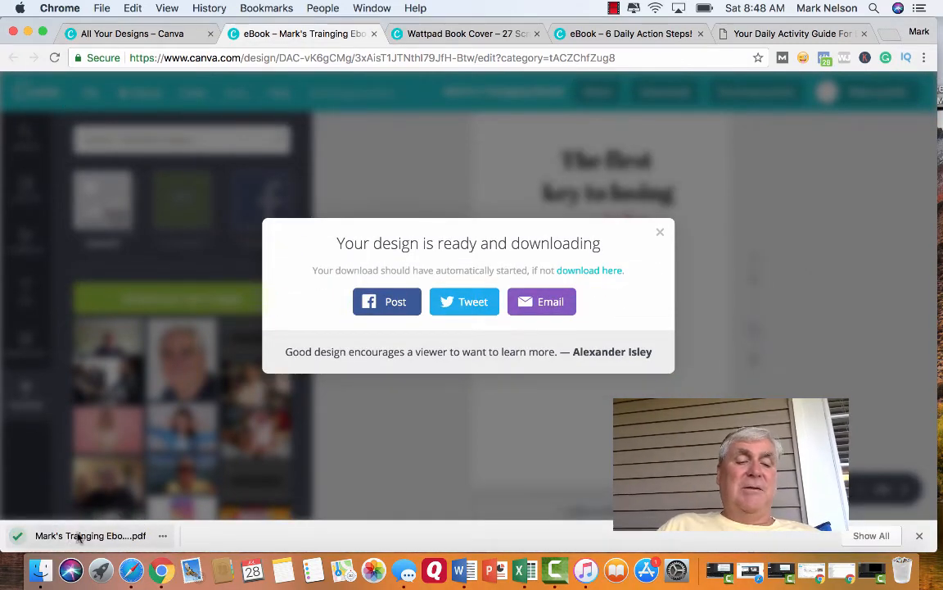
Open the downloaded eBook PDF, review the cover's title and photo, and close both PDF copies.
{"action": "left_click", "coordinate": [72, 537]}
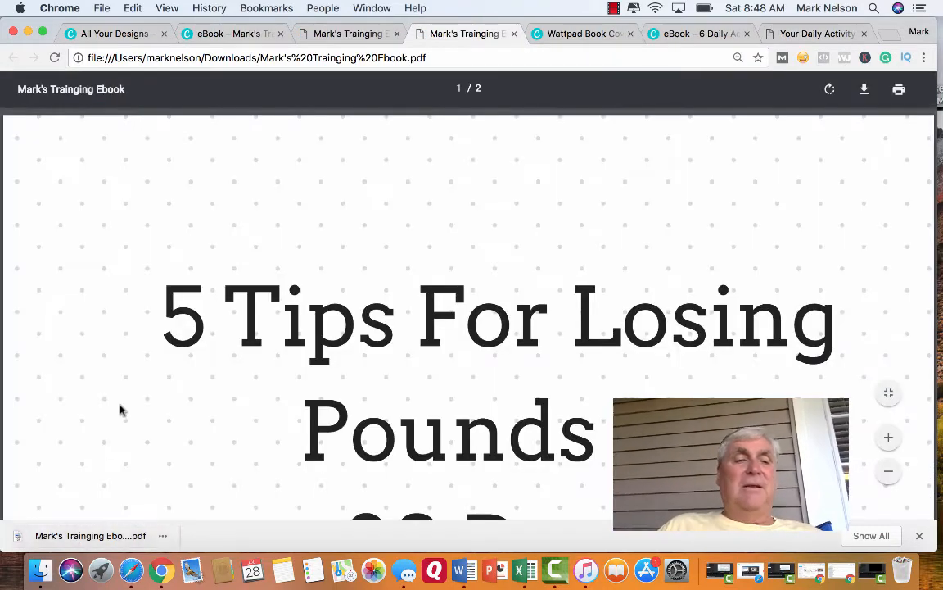
{"action": "scroll", "coordinate": [100, 406], "scroll_direction": "down", "scroll_amount": 10}
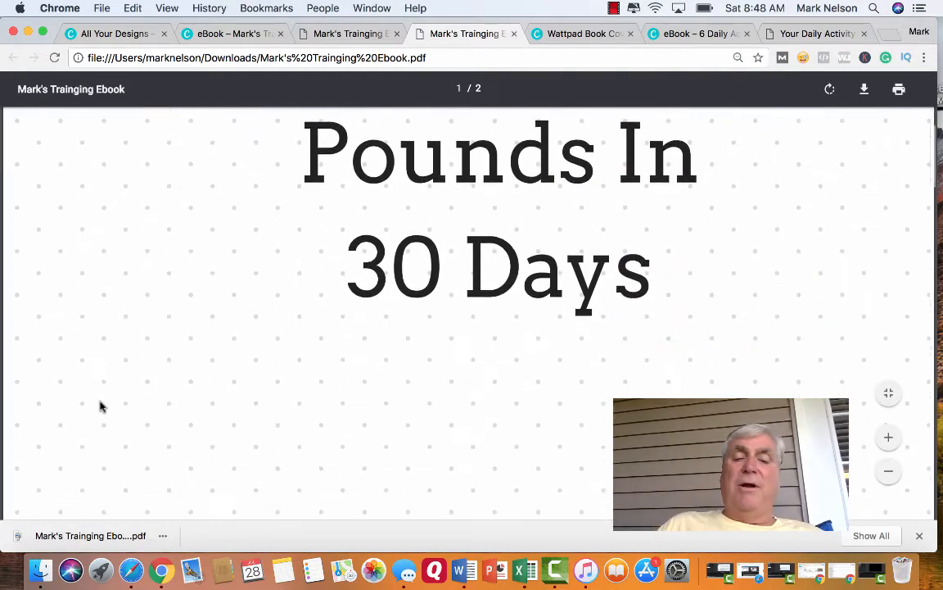
{"action": "scroll", "coordinate": [100, 406], "scroll_direction": "down", "scroll_amount": 8}
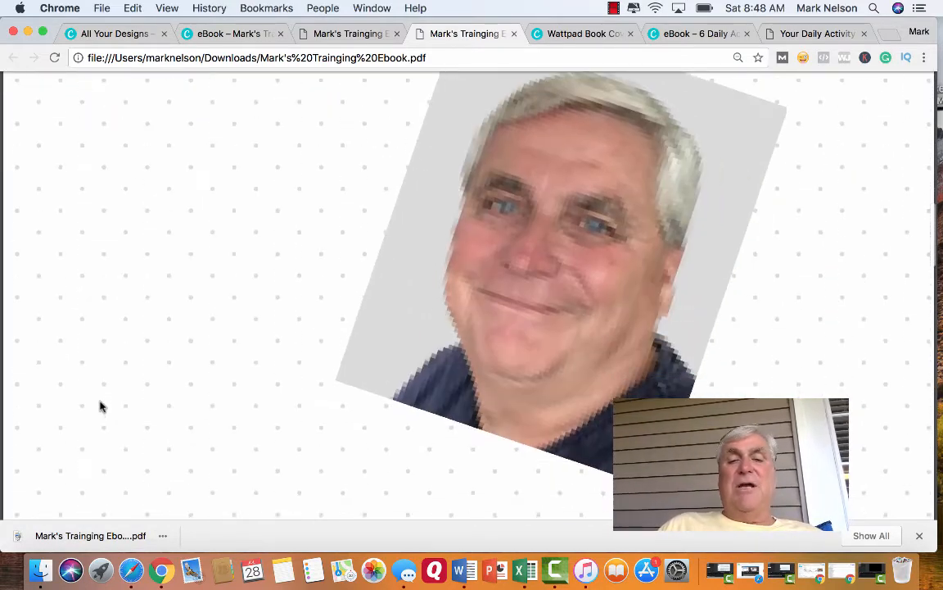
{"action": "scroll", "coordinate": [100, 406], "scroll_direction": "up", "scroll_amount": 6}
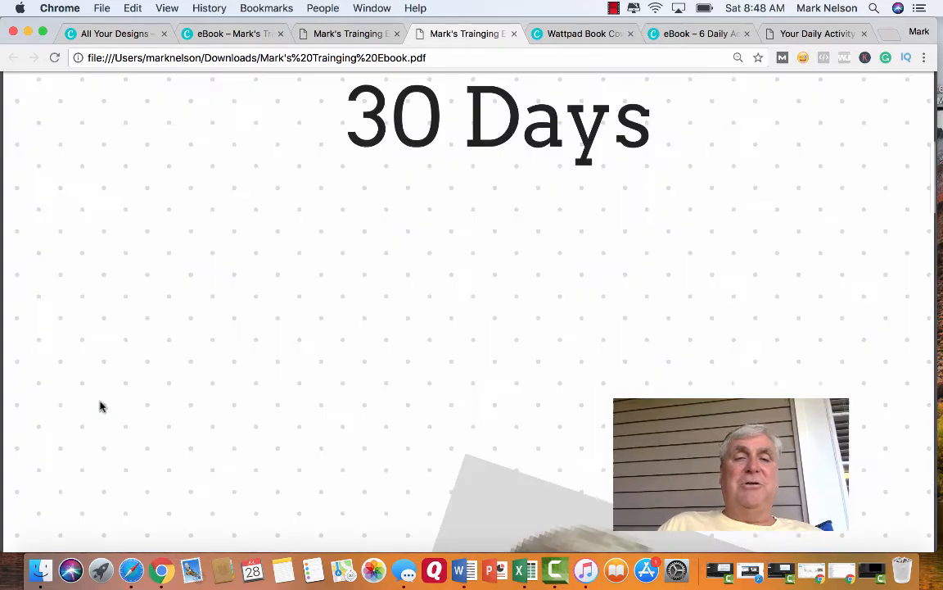
{"action": "scroll", "coordinate": [320, 314], "scroll_direction": "down", "scroll_amount": 6}
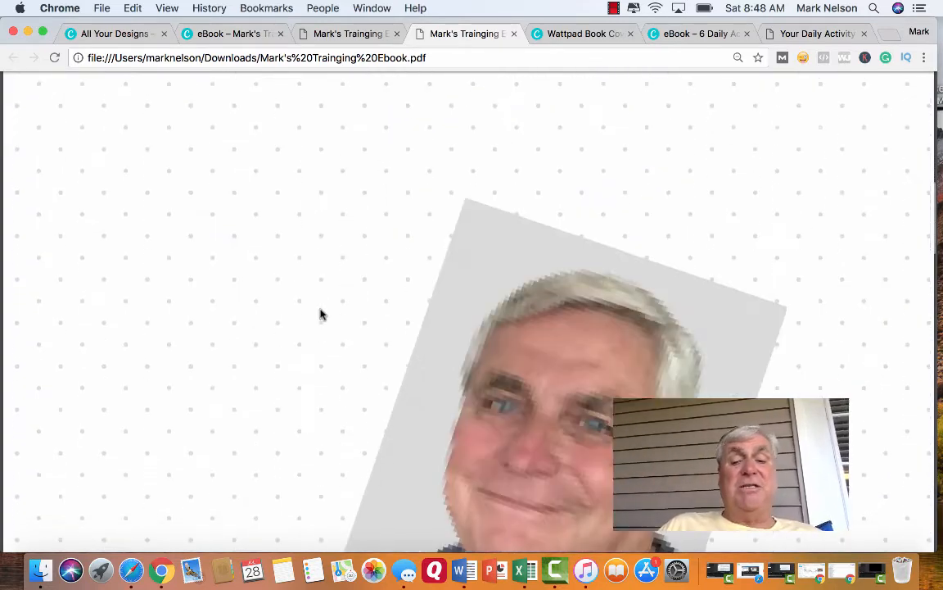
{"action": "left_click", "coordinate": [514, 34]}
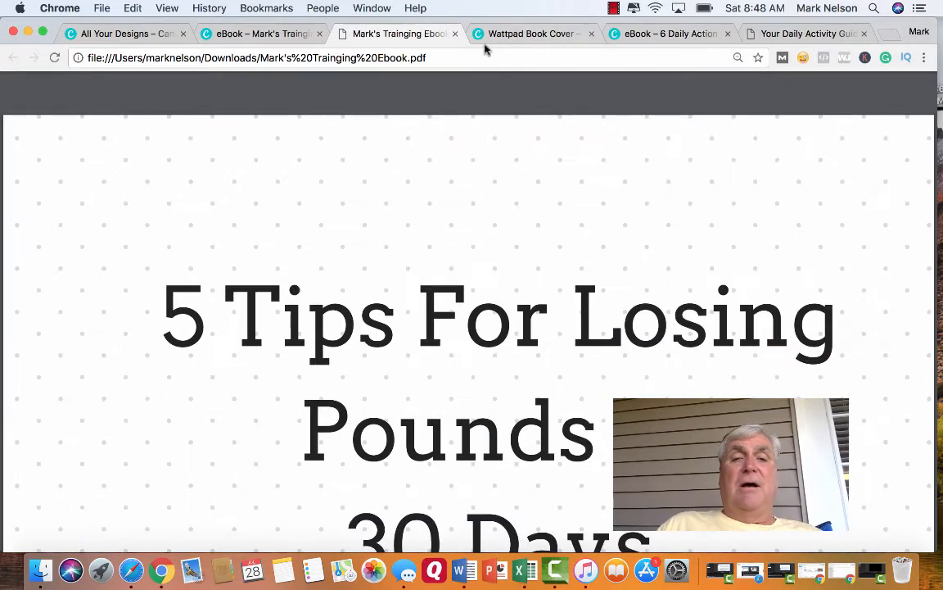
{"action": "left_click", "coordinate": [454, 36]}
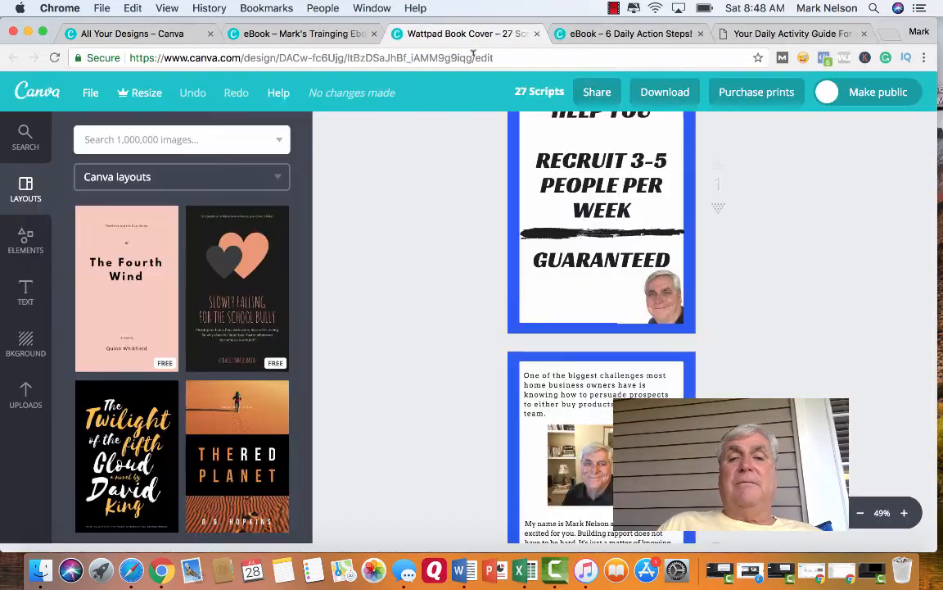
Examine the finished "27 Scripts" example eBook up close, from its cover through the text on page 4.
{"action": "scroll", "coordinate": [484, 217], "scroll_direction": "down", "scroll_amount": 3}
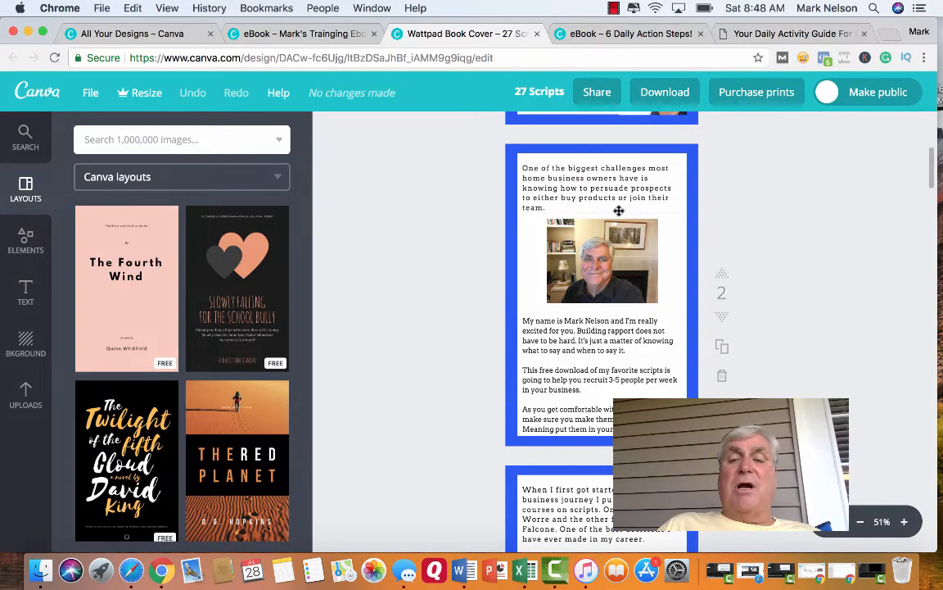
{"action": "scroll", "coordinate": [617, 249], "scroll_direction": "up", "scroll_amount": 4}
{"action": "scroll", "coordinate": [617, 248], "scroll_direction": "up", "scroll_amount": 2}
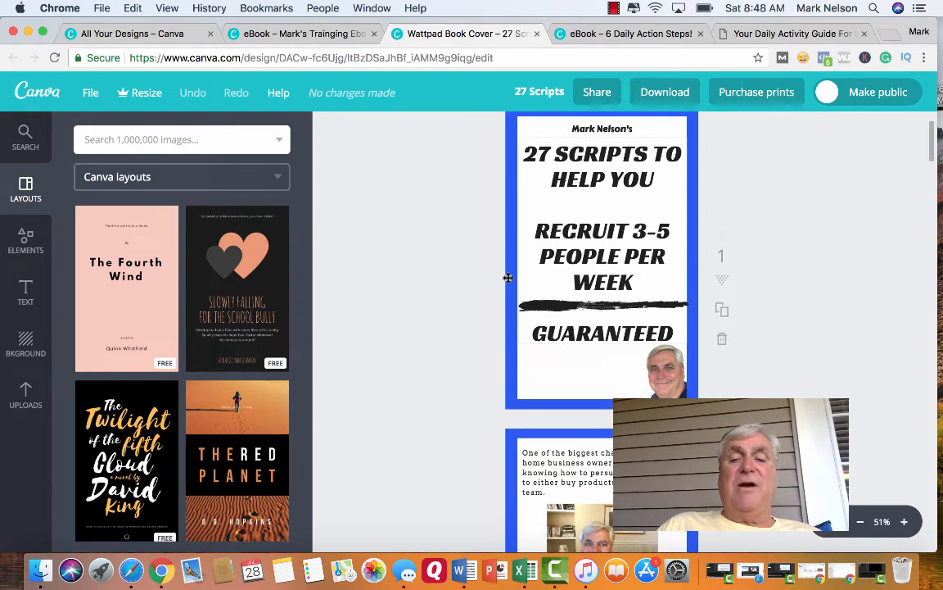
{"action": "left_click", "coordinate": [905, 522]}
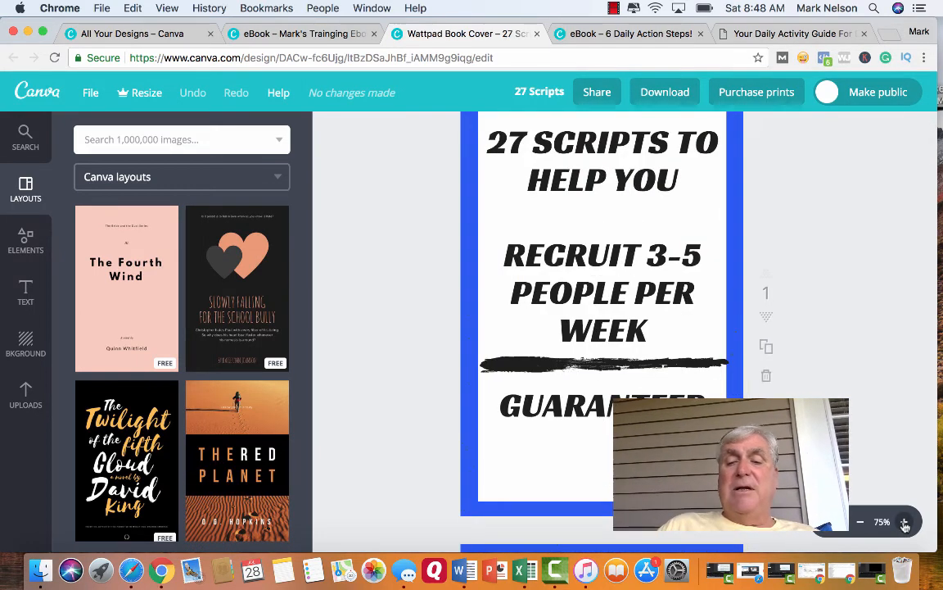
{"action": "left_click", "coordinate": [905, 522]}
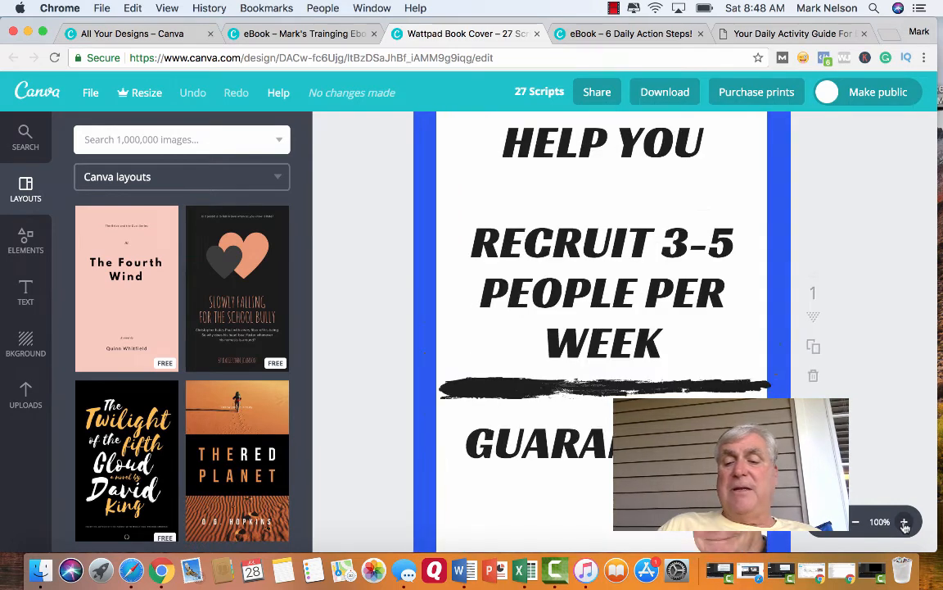
{"action": "left_click", "coordinate": [905, 523]}
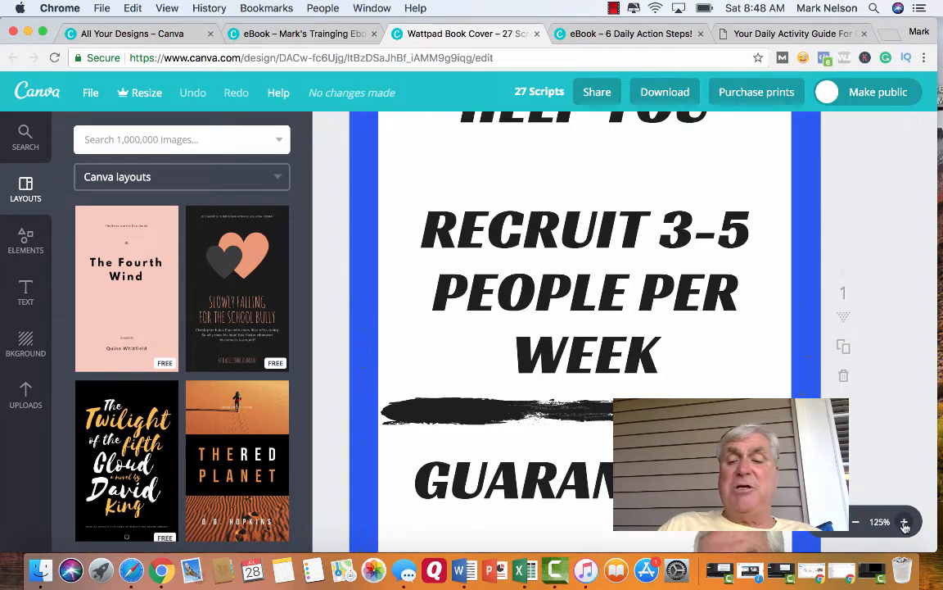
{"action": "scroll", "coordinate": [552, 468], "scroll_direction": "down", "scroll_amount": 3}
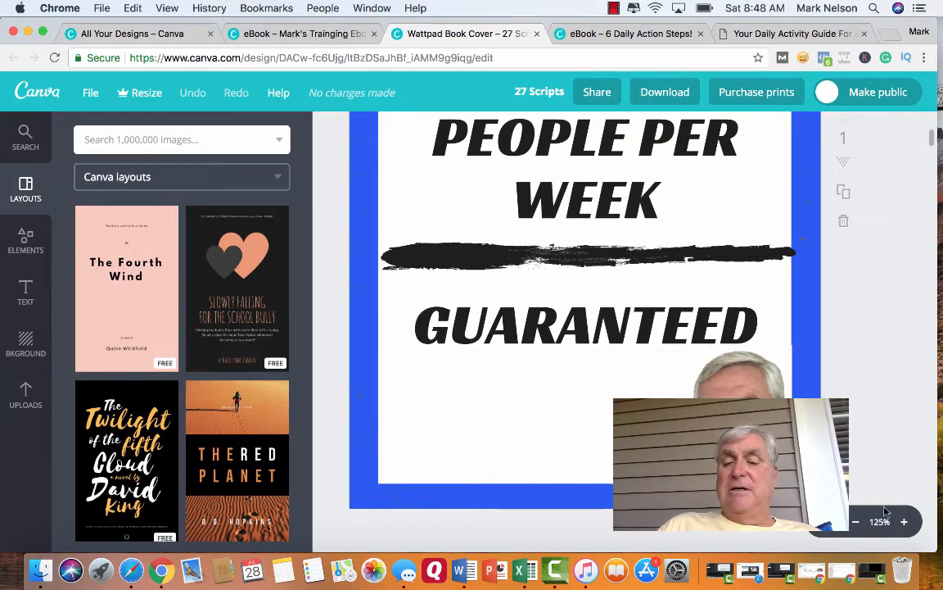
{"action": "left_click", "coordinate": [856, 525]}
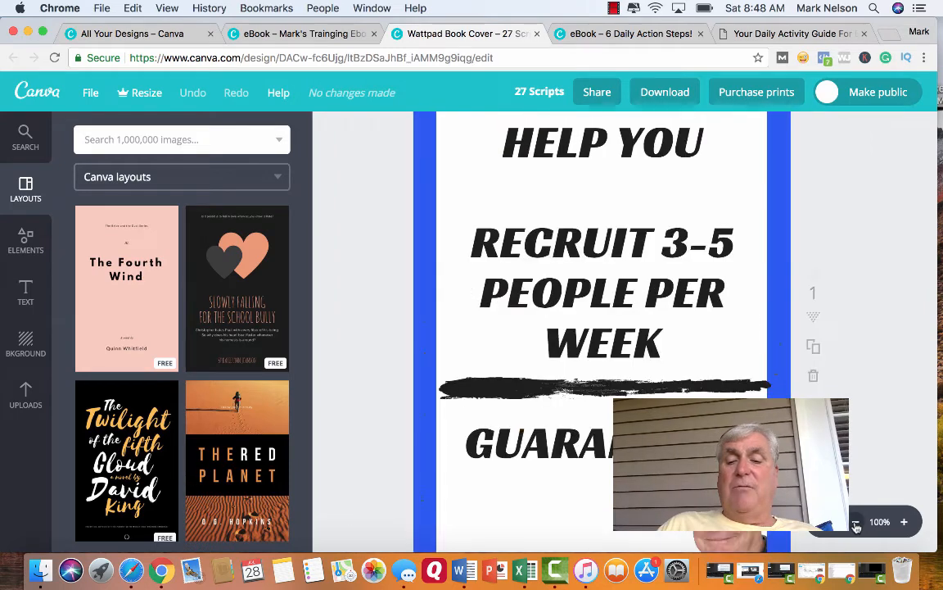
{"action": "scroll", "coordinate": [602, 328], "scroll_direction": "down", "scroll_amount": 8}
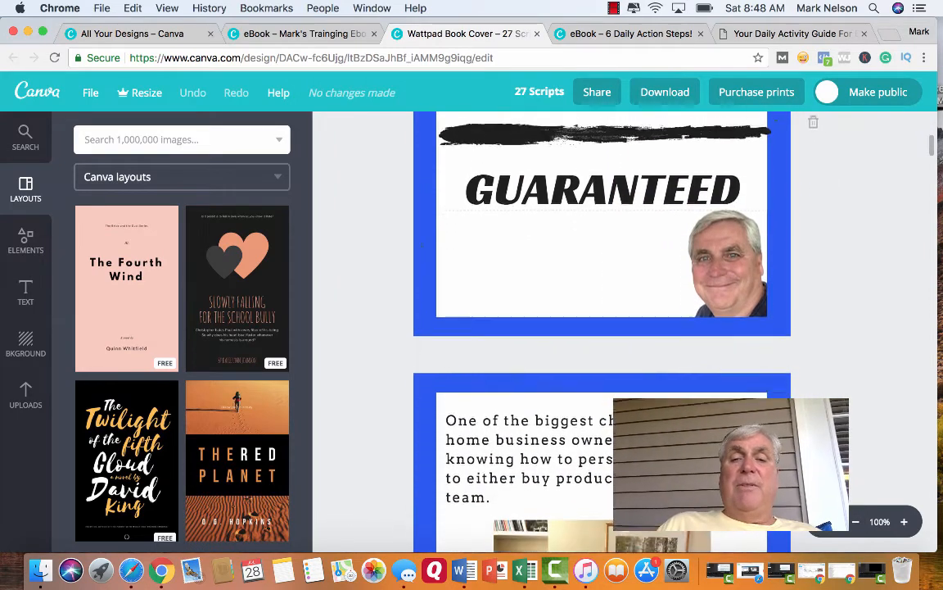
{"action": "scroll", "coordinate": [602, 327], "scroll_direction": "down", "scroll_amount": 11}
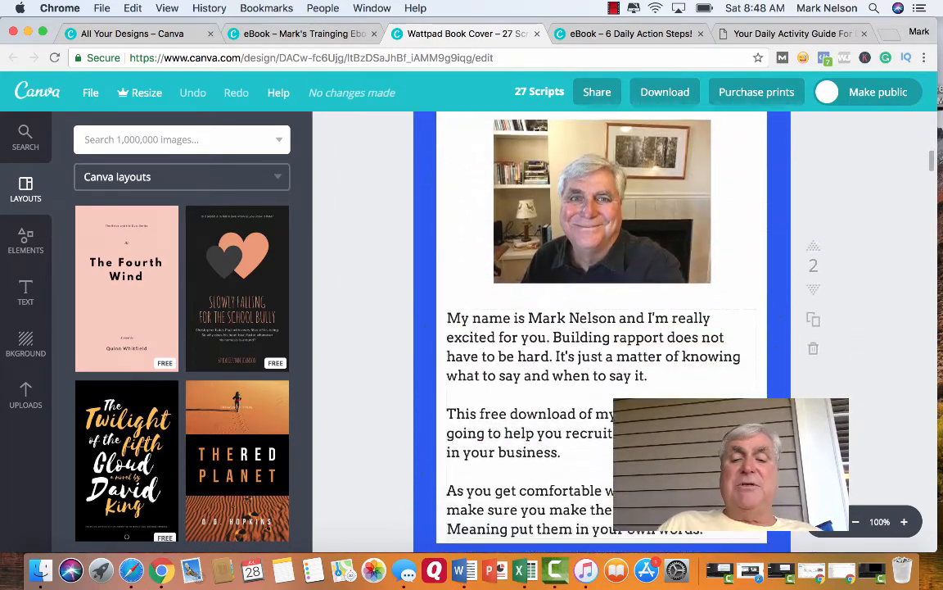
{"action": "scroll", "coordinate": [601, 327], "scroll_direction": "down", "scroll_amount": 9}
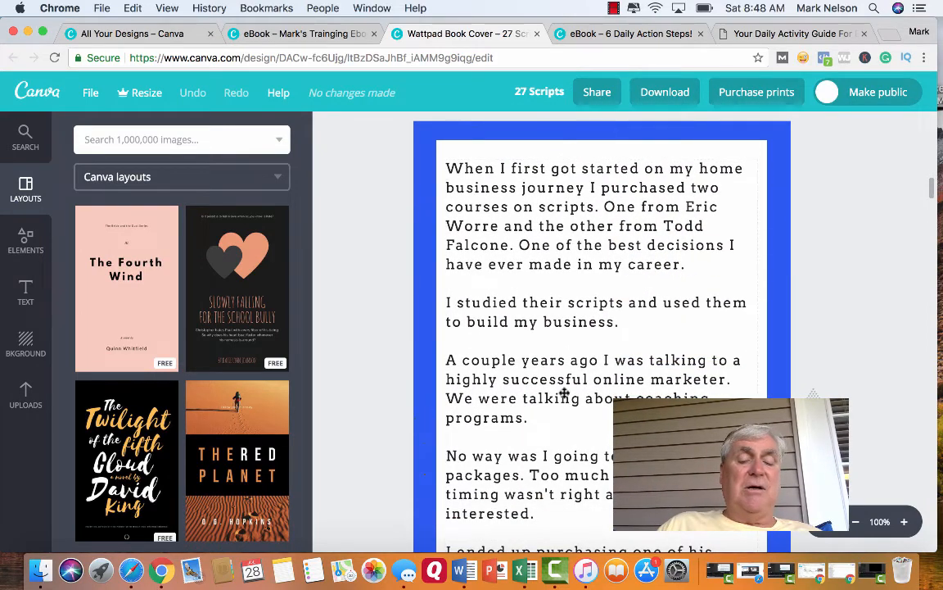
{"action": "scroll", "coordinate": [598, 367], "scroll_direction": "down", "scroll_amount": 9}
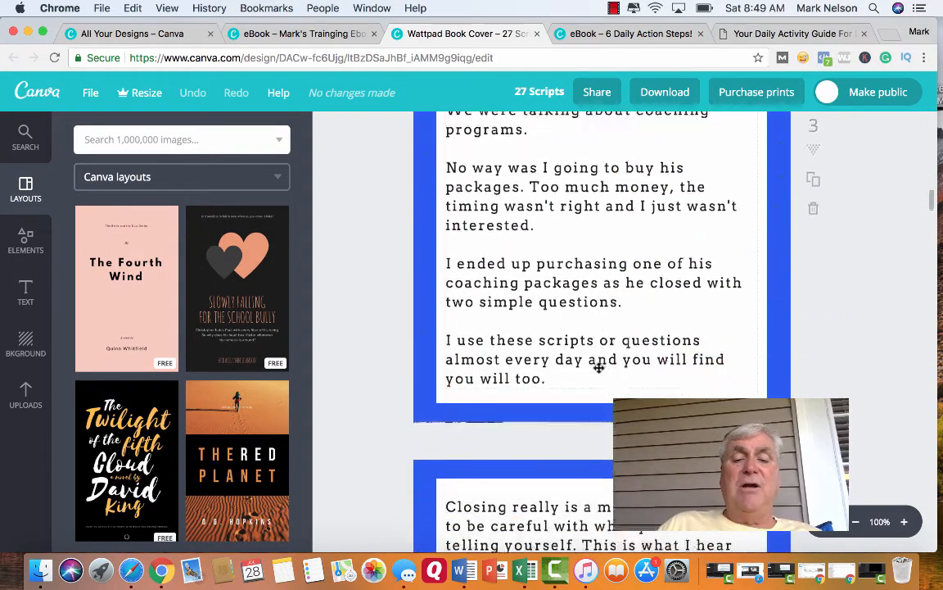
{"action": "scroll", "coordinate": [599, 367], "scroll_direction": "down", "scroll_amount": 9}
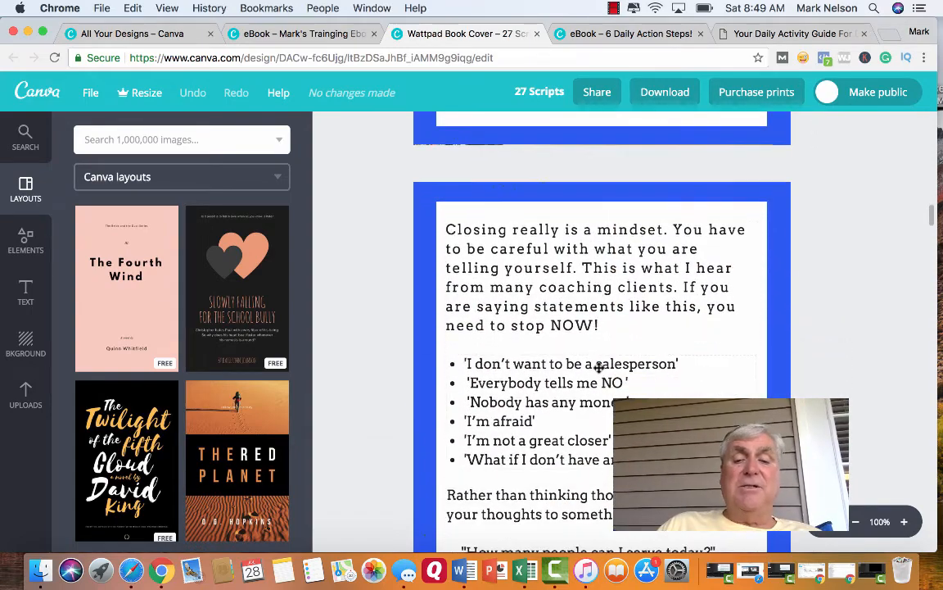
Read through the pages on closing and mindset in the "27 Scripts" example eBook.
{"action": "scroll", "coordinate": [599, 368], "scroll_direction": "down", "scroll_amount": 11}
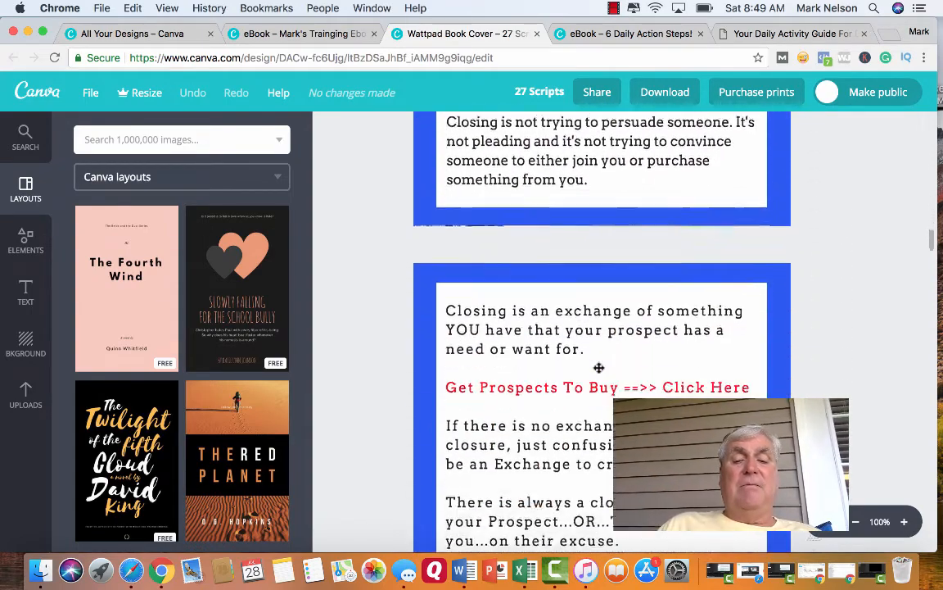
{"action": "scroll", "coordinate": [598, 368], "scroll_direction": "down", "scroll_amount": 12}
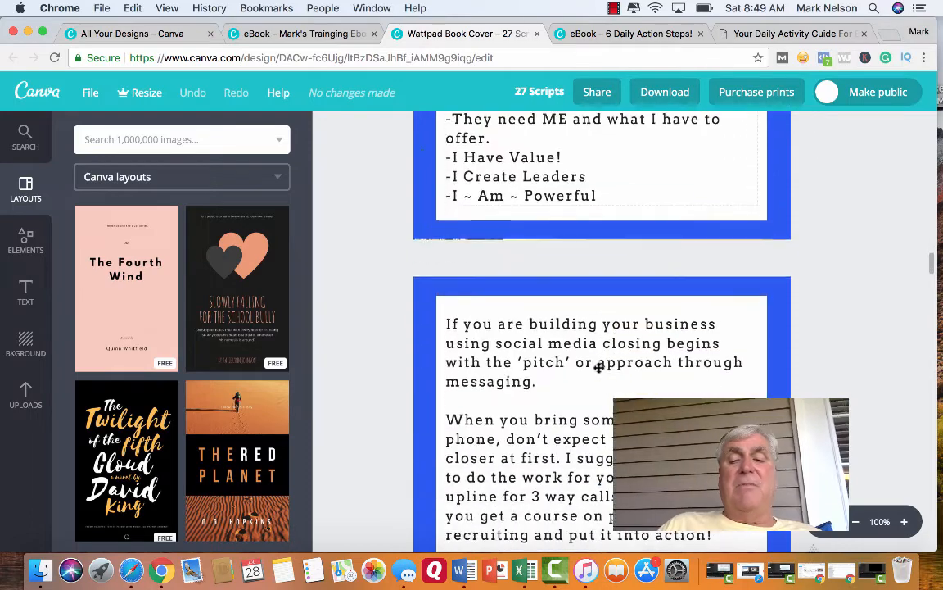
{"action": "scroll", "coordinate": [599, 368], "scroll_direction": "down", "scroll_amount": 7}
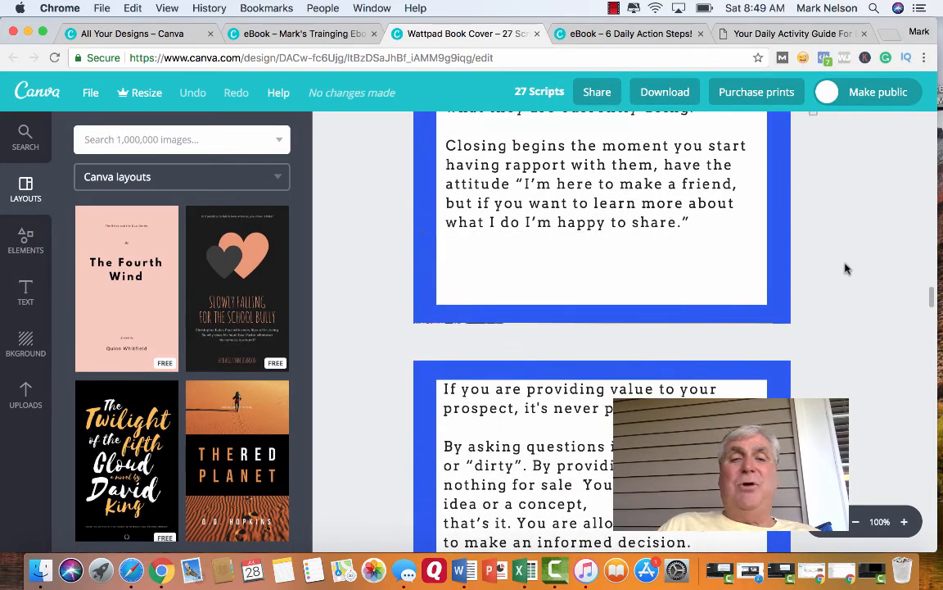
{"action": "left_click", "coordinate": [558, 573]}
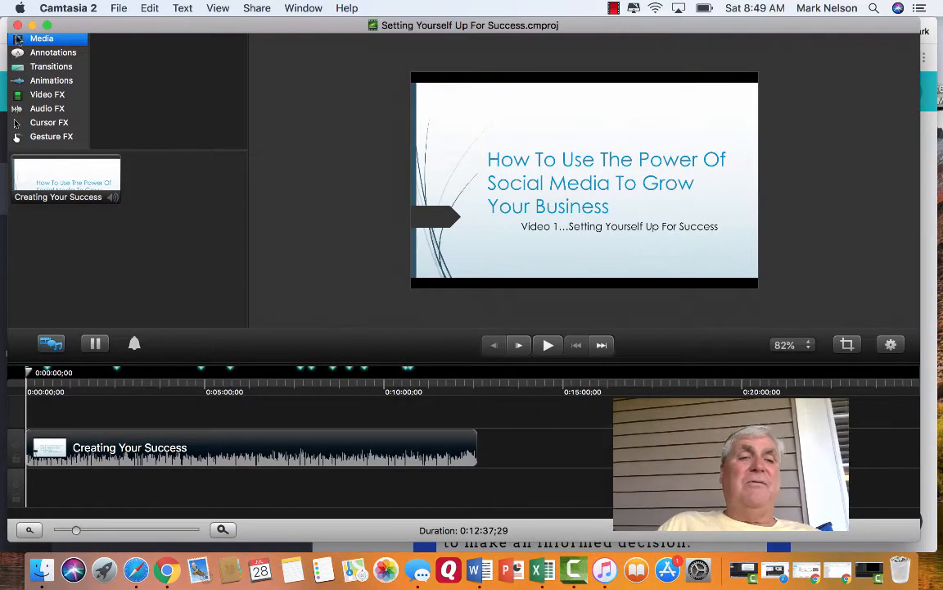
{"action": "left_click", "coordinate": [32, 26]}
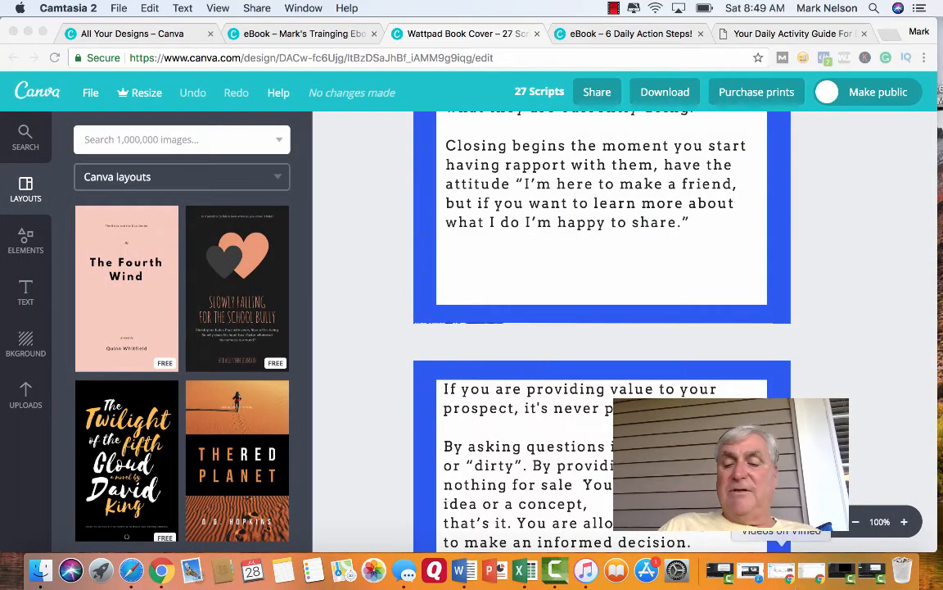
{"action": "left_click", "coordinate": [844, 573]}
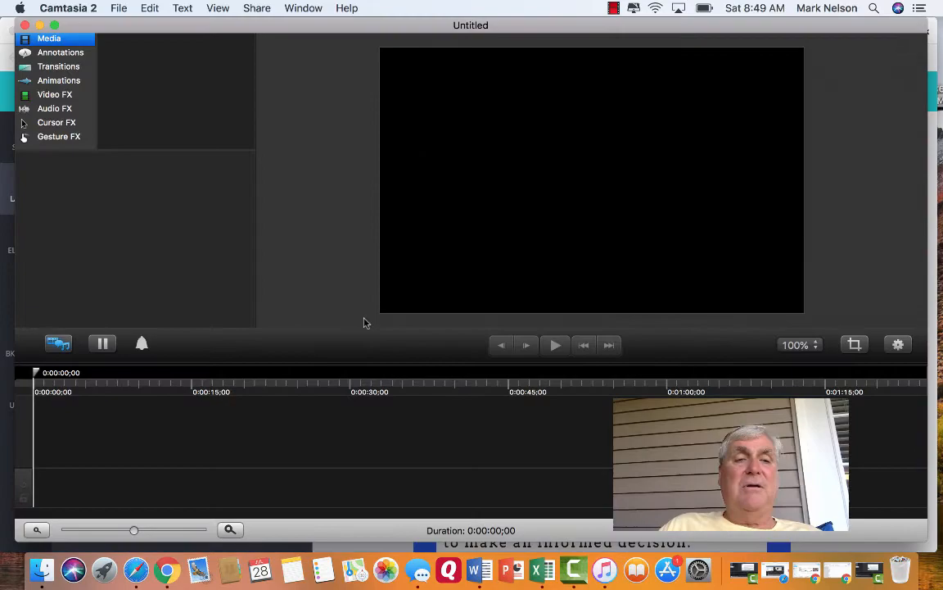
{"action": "left_click", "coordinate": [39, 26]}
{"action": "left_click", "coordinate": [29, 34]}
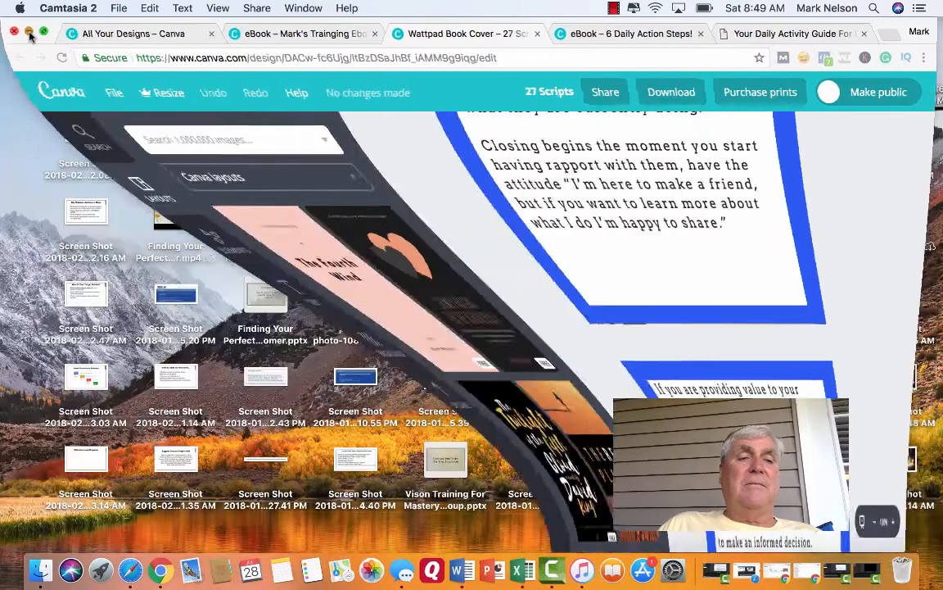
{"action": "left_click", "coordinate": [697, 576]}
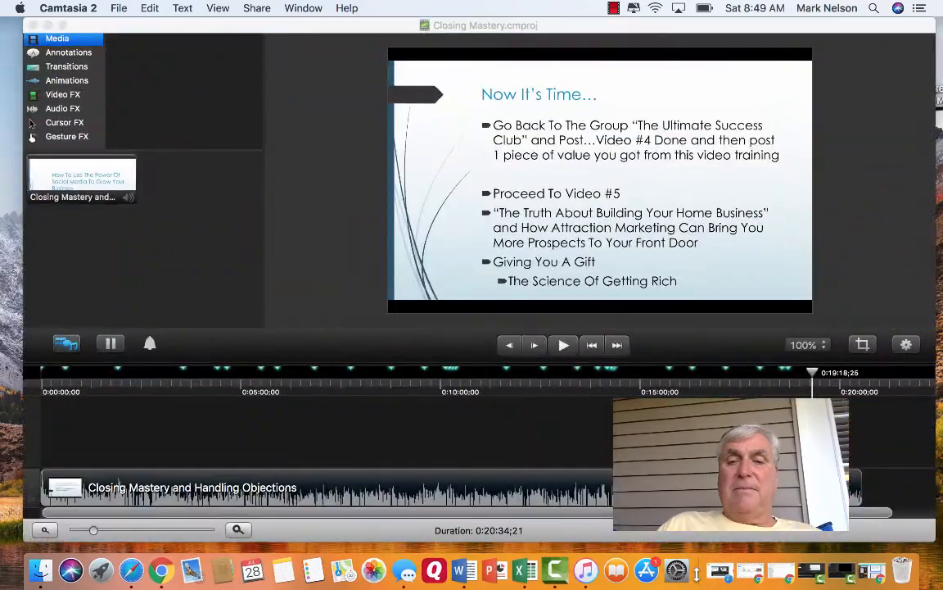
{"action": "left_click", "coordinate": [48, 25]}
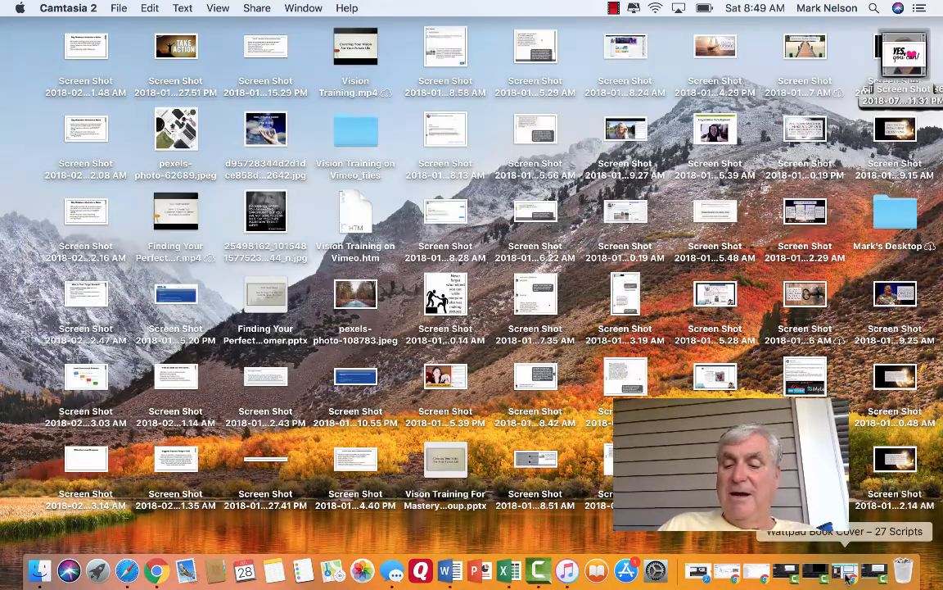
{"action": "left_click", "coordinate": [845, 578]}
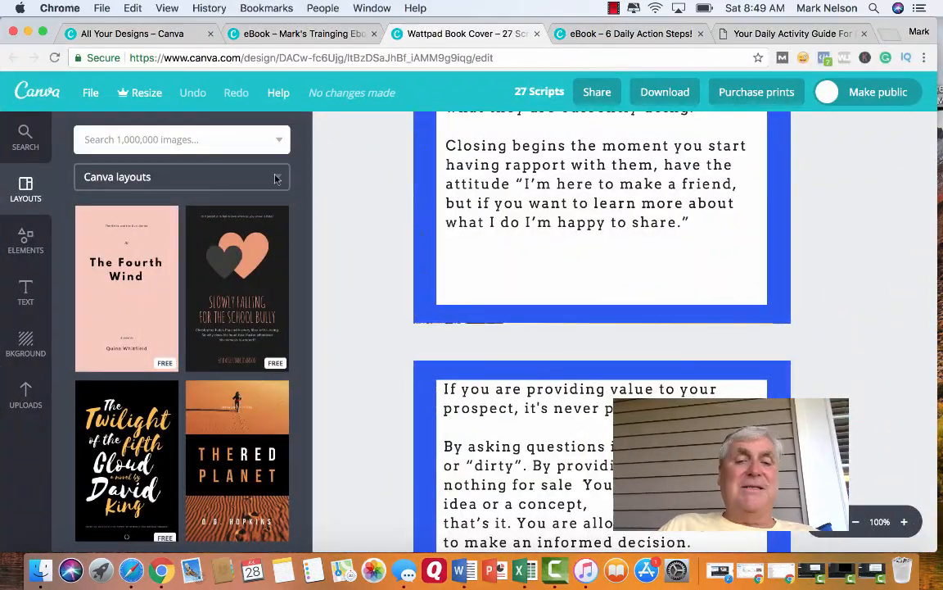
{"action": "left_click", "coordinate": [27, 33]}
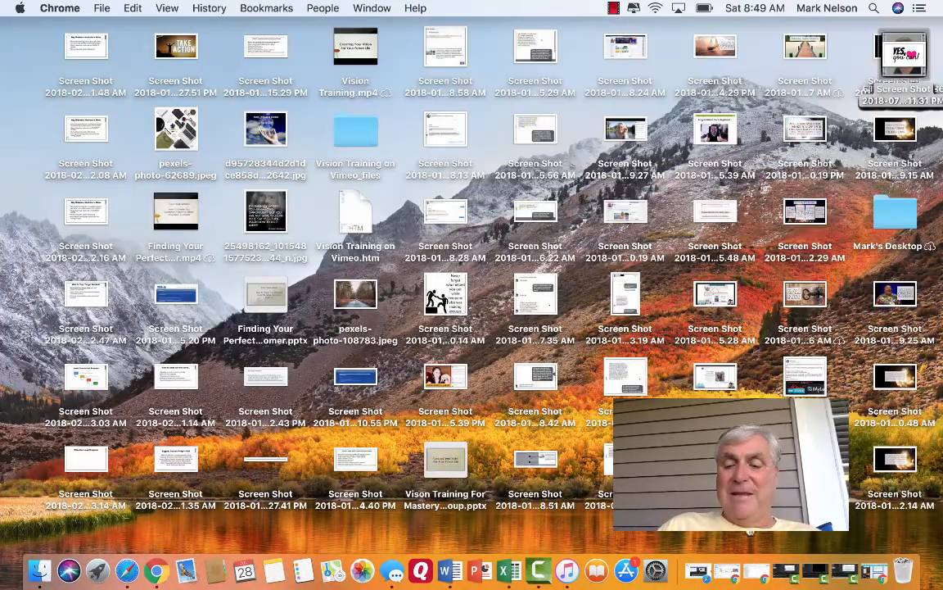
{"action": "left_click", "coordinate": [782, 579]}
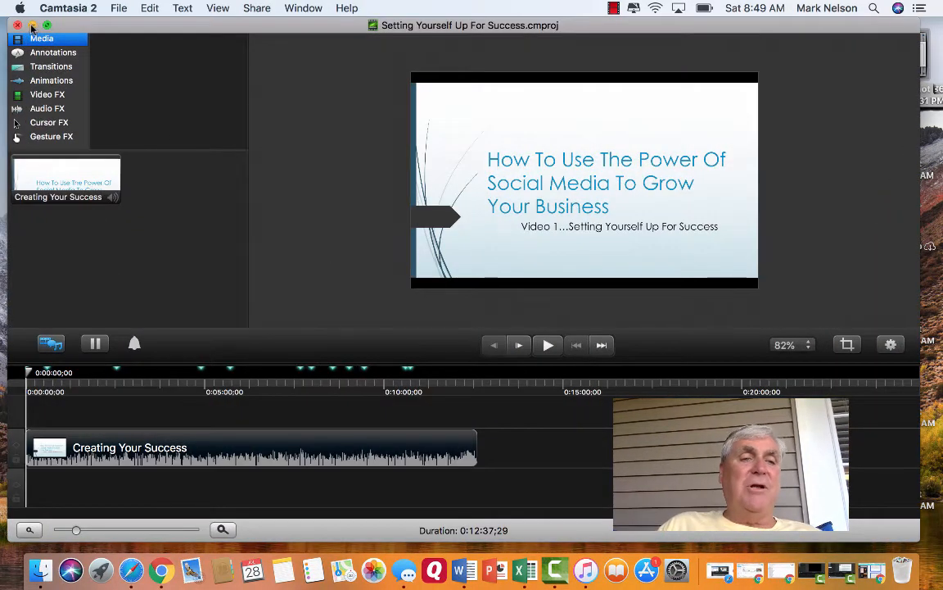
{"action": "left_click", "coordinate": [32, 25]}
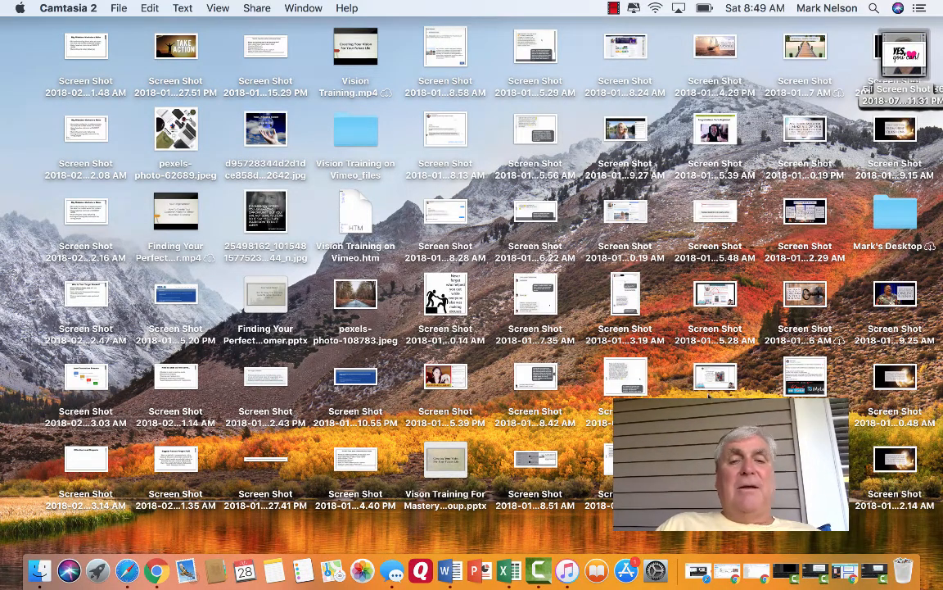
{"action": "left_click", "coordinate": [844, 575]}
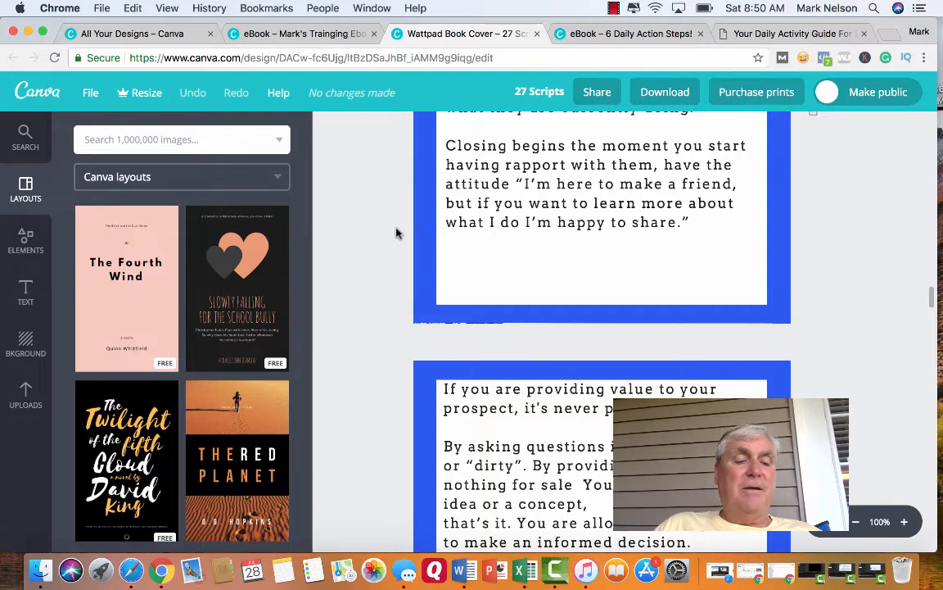
{"action": "left_click", "coordinate": [557, 570]}
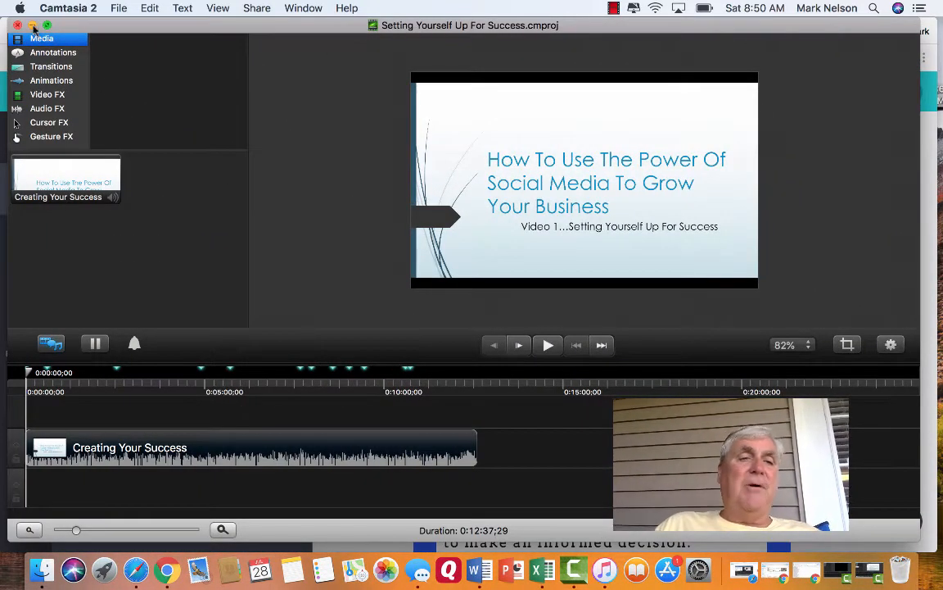
{"action": "left_click", "coordinate": [32, 25]}
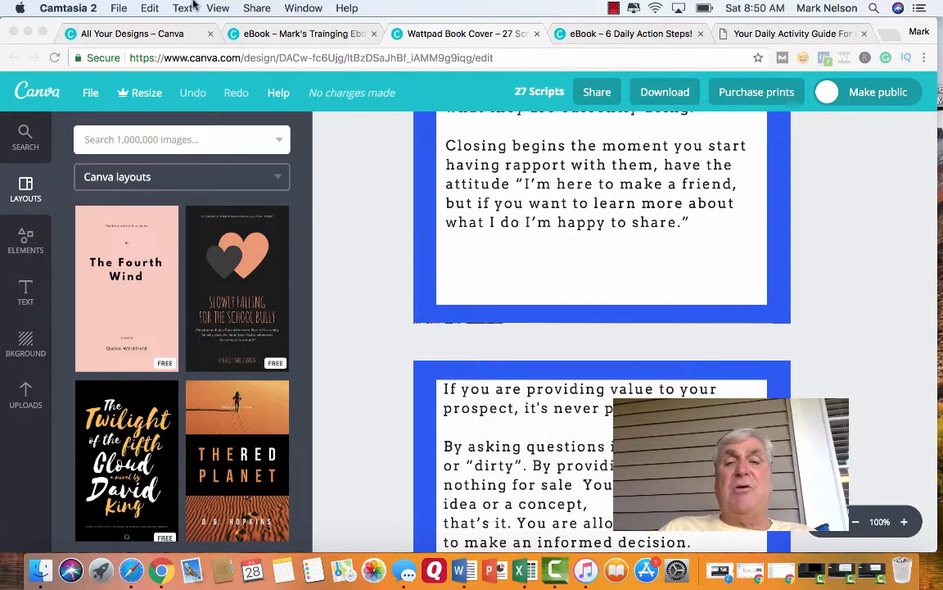
Look at the "6 Daily Action Steps!" design and review the cover of the published "Your Daily Activity Guide For Building Your Home Business Online" PDF.
{"action": "left_click", "coordinate": [609, 35]}
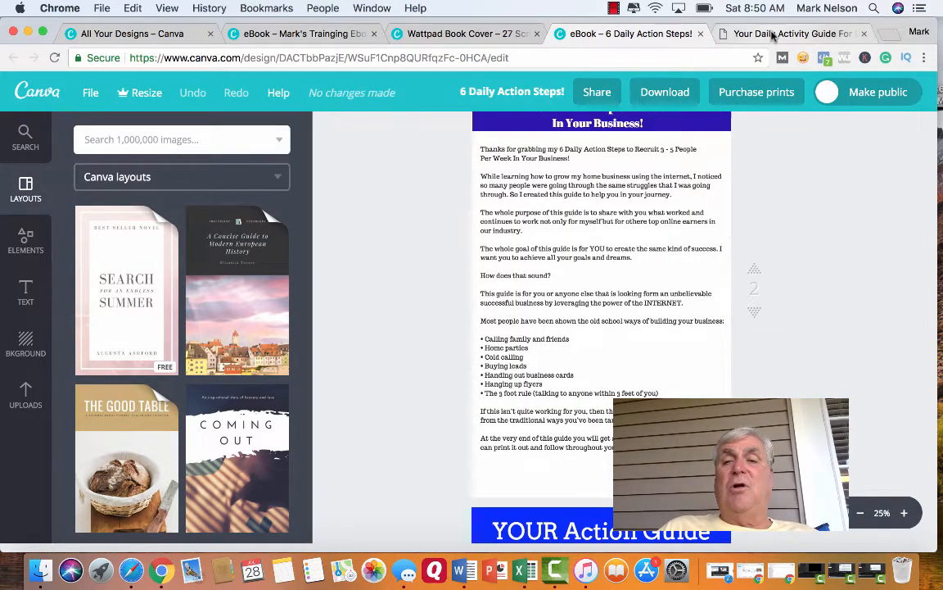
{"action": "left_click", "coordinate": [773, 34]}
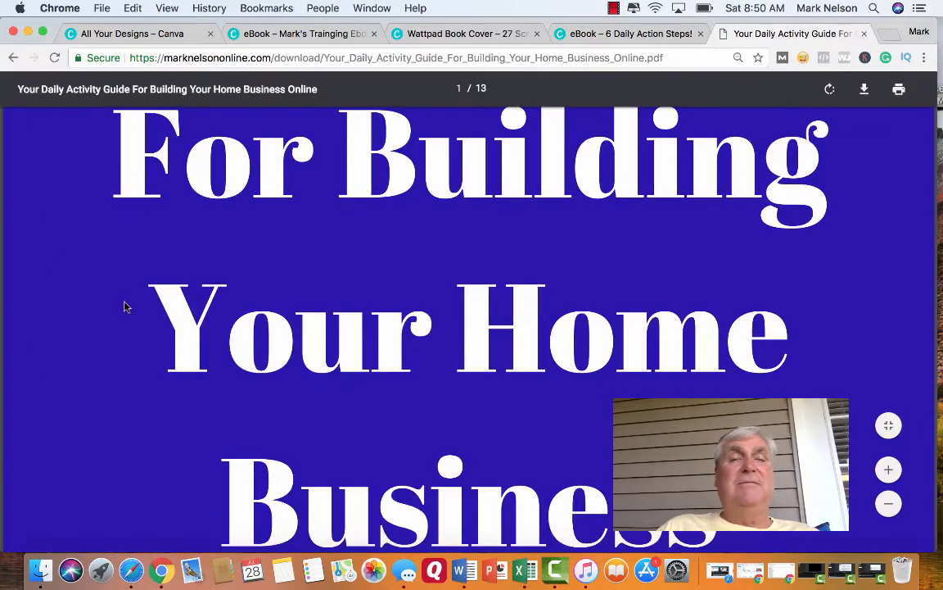
{"action": "scroll", "coordinate": [125, 306], "scroll_direction": "up", "scroll_amount": 10}
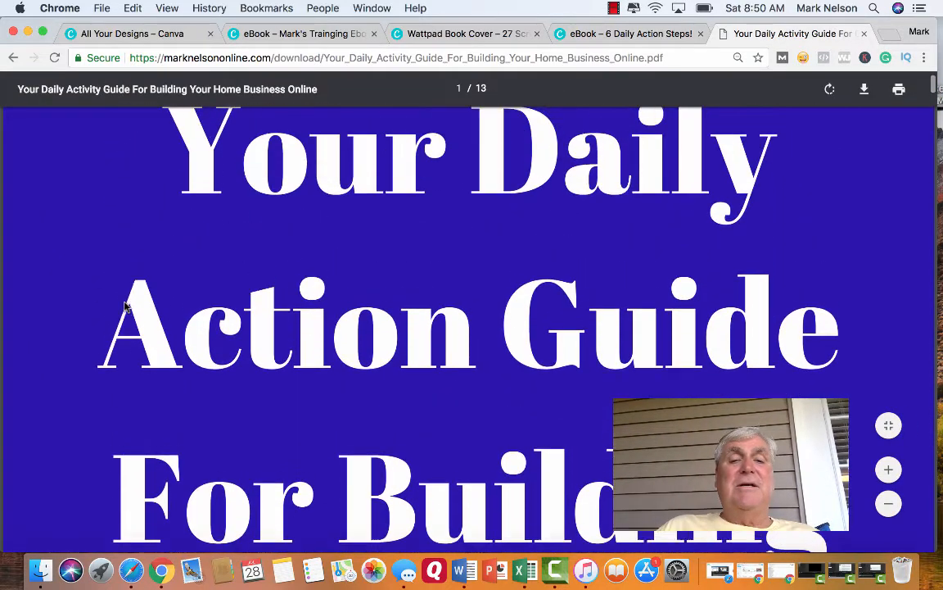
{"action": "scroll", "coordinate": [124, 306], "scroll_direction": "down", "scroll_amount": 8}
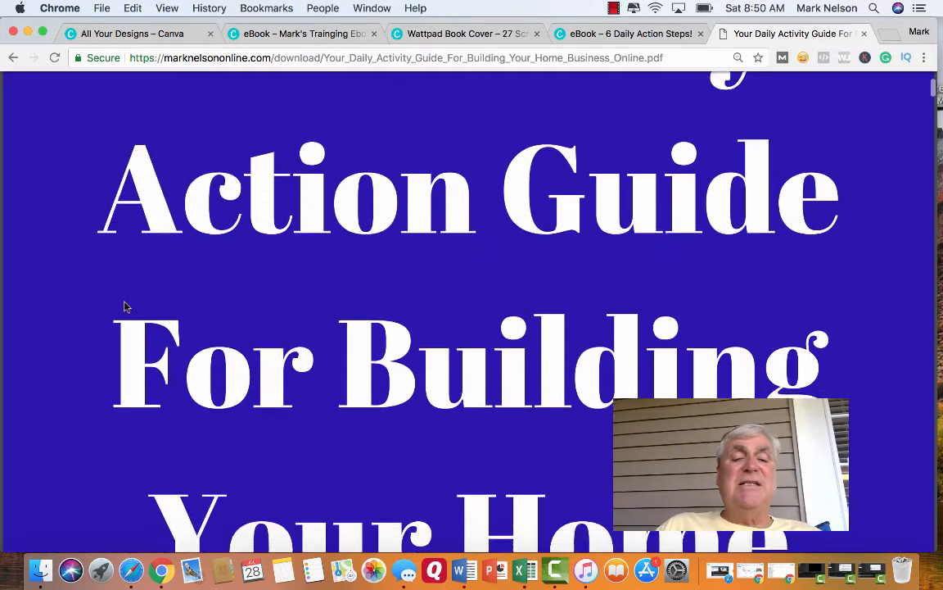
{"action": "scroll", "coordinate": [125, 307], "scroll_direction": "down", "scroll_amount": 6}
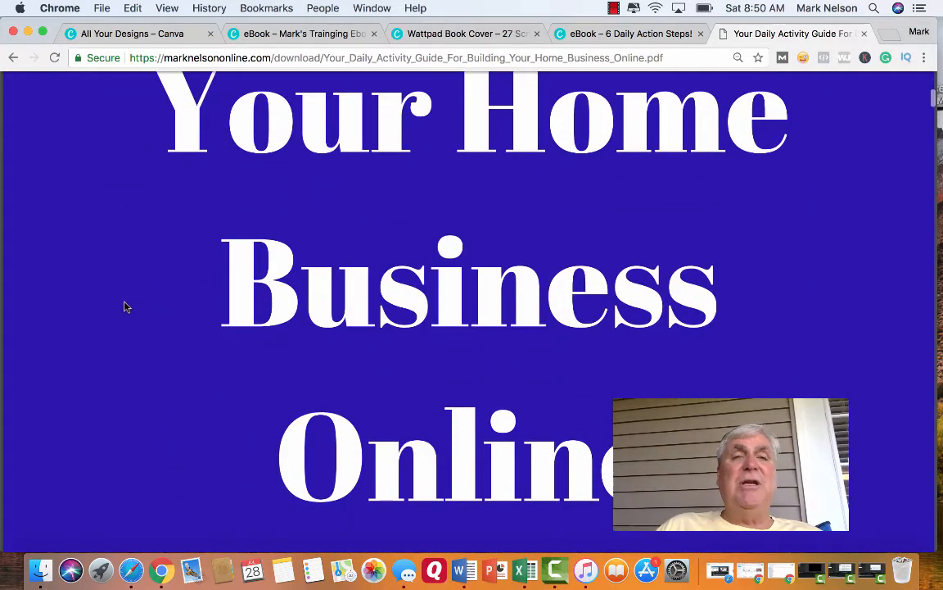
{"action": "scroll", "coordinate": [124, 306], "scroll_direction": "down", "scroll_amount": 2}
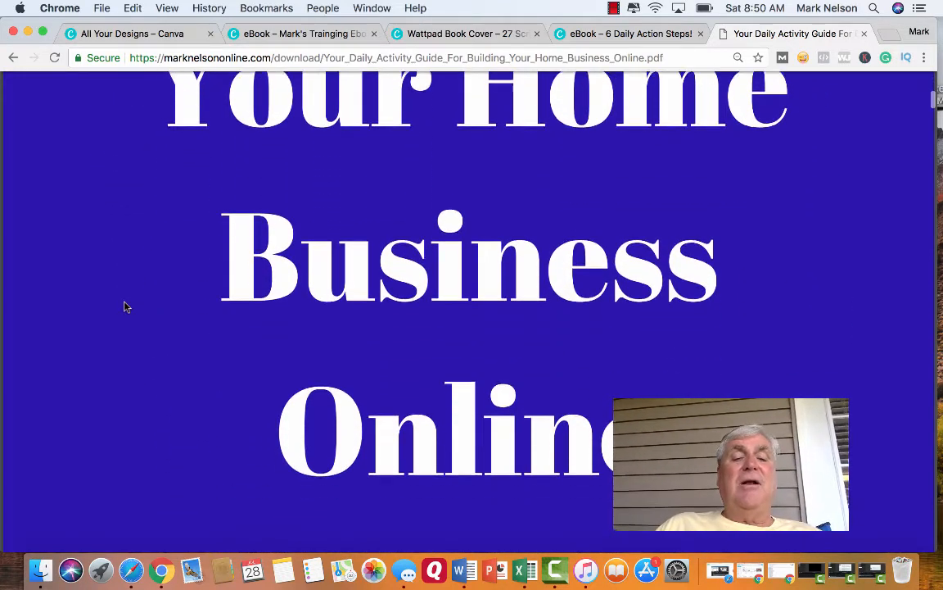